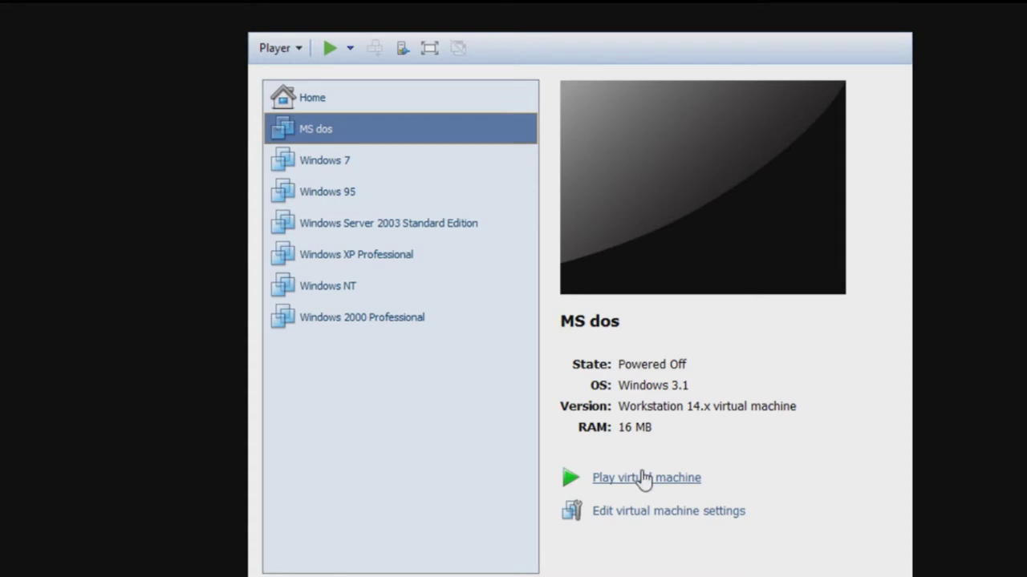
# Start the MS dos virtual machine, boot to the DOS prompt, and launch setup from drive A:
pyautogui.click(643, 478)
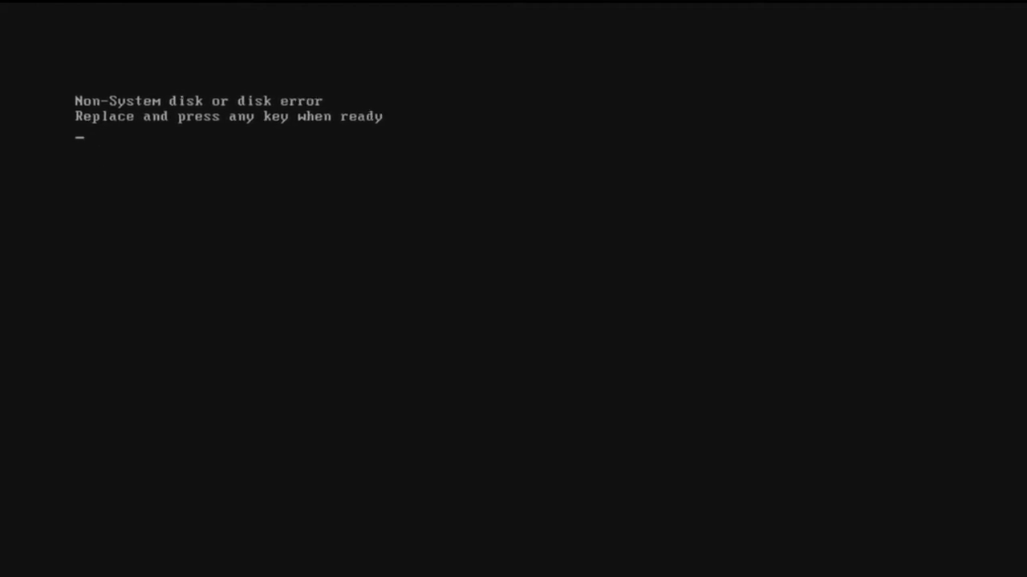
pyautogui.press('Return')
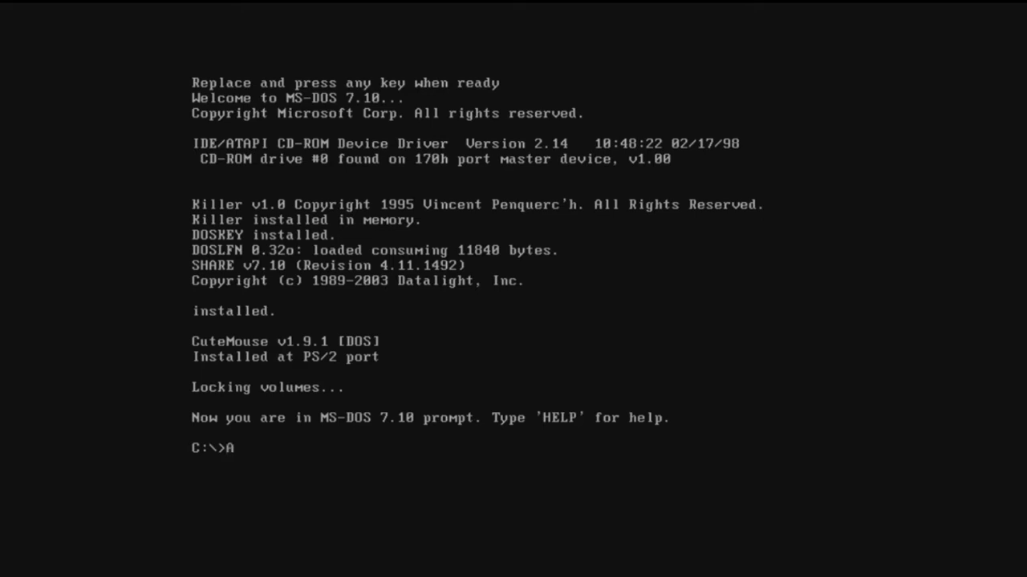
pyautogui.write(':')
pyautogui.press('Return')
pyautogui.write('setup')
pyautogui.press('Return')
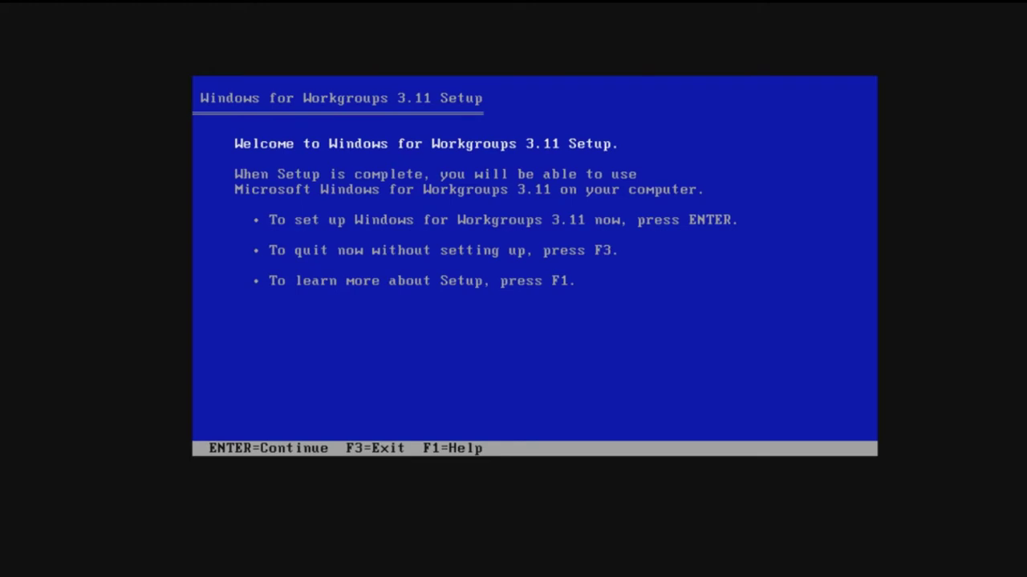
# Begin Windows for Workgroups 3.11 Custom Setup in C:\WINDOWS and accept the detected hardware and software list
pyautogui.press('Return')
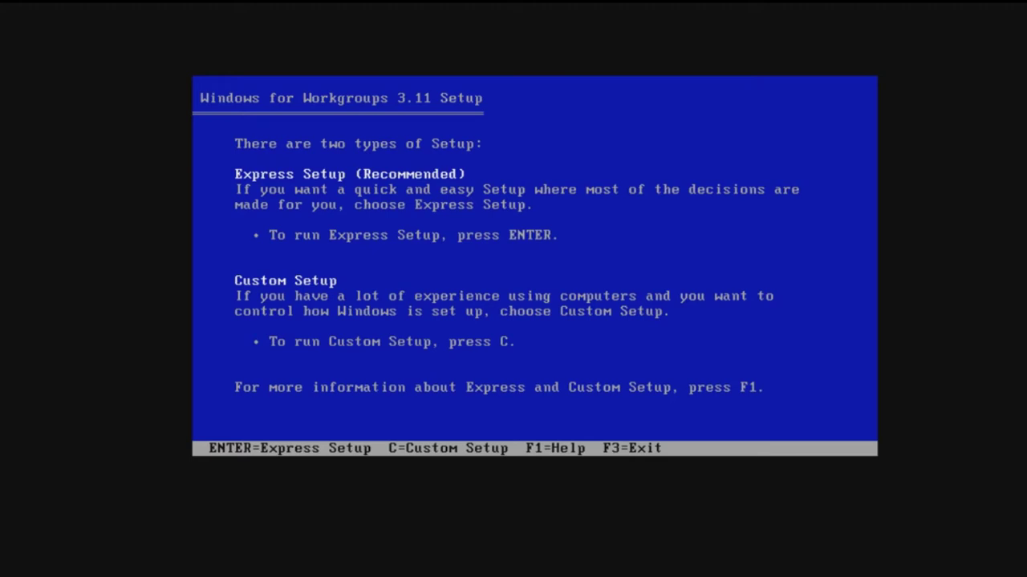
pyautogui.press('Return')
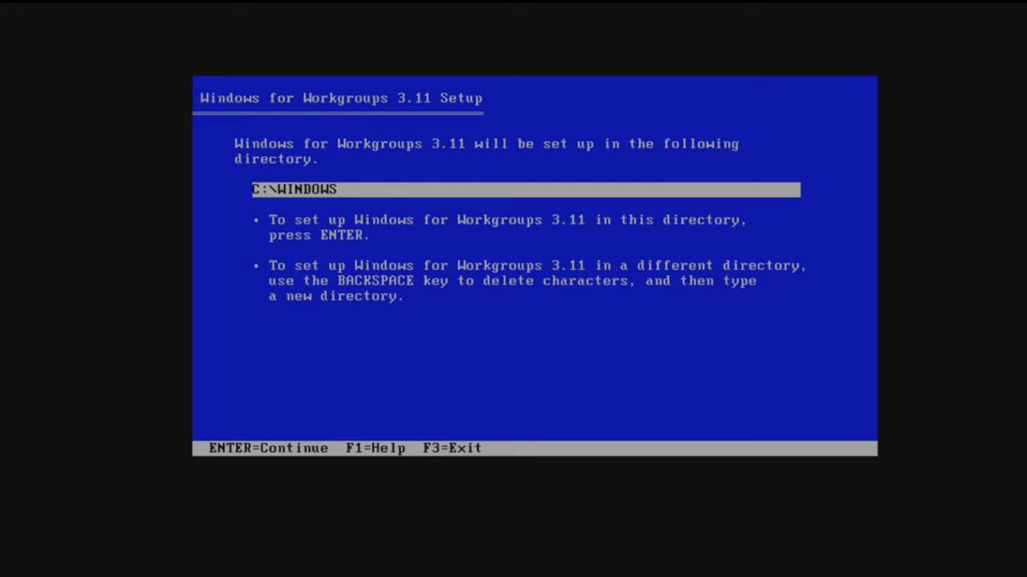
pyautogui.press('Return')
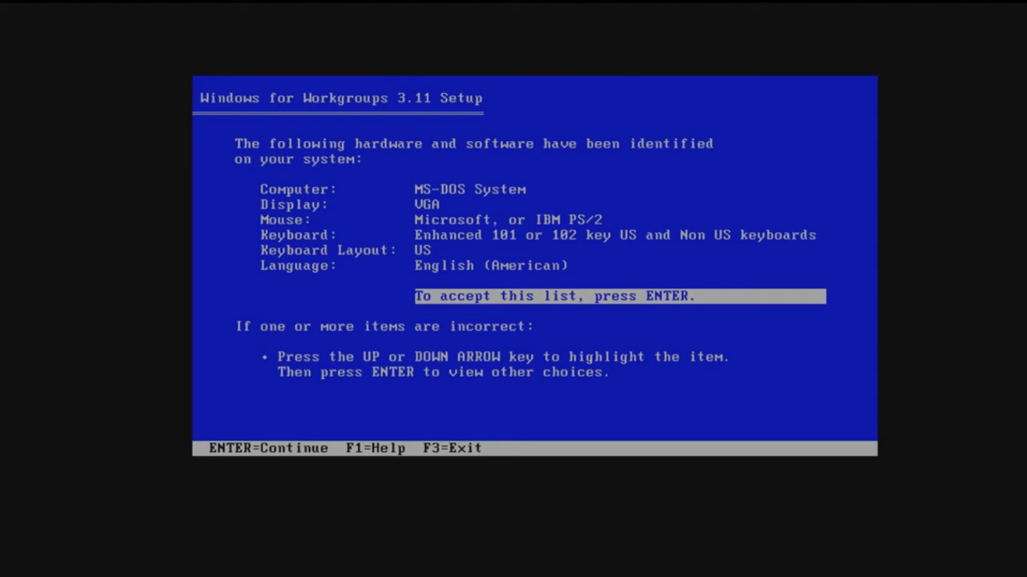
pyautogui.press('Up')
pyautogui.press('Down')
pyautogui.press('Return')
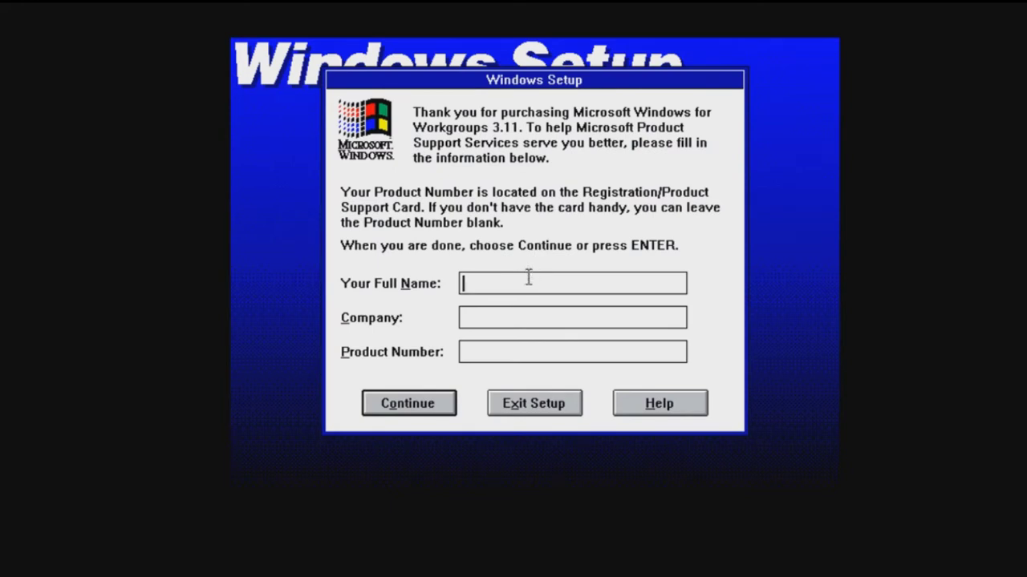
# Fill in the full name, the company "gaming" and the product number, and confirm the registration information
pyautogui.write('10134')
pyautogui.click(528, 320)
pyautogui.write('gaming')
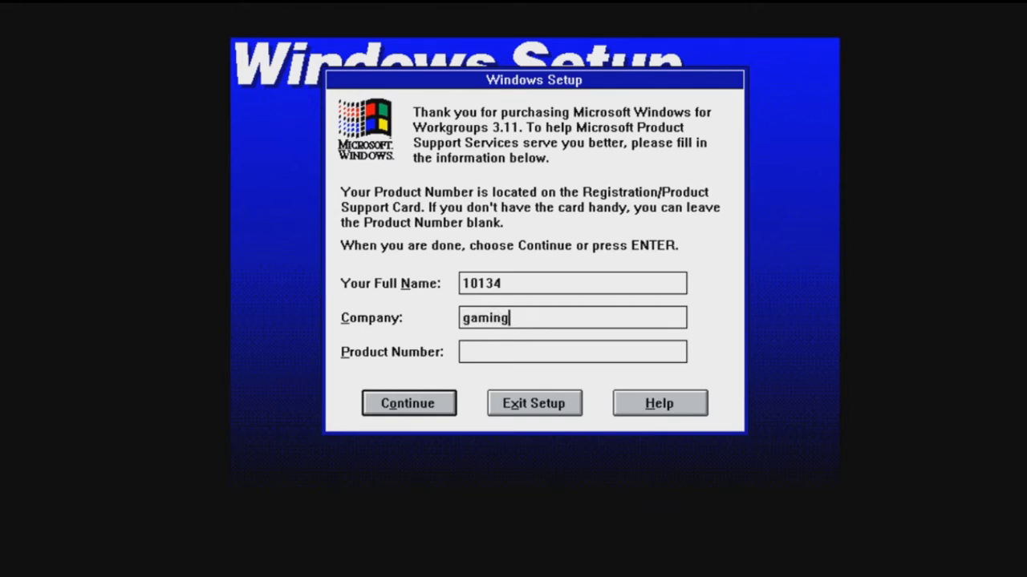
pyautogui.write('420')
pyautogui.click(390, 409)
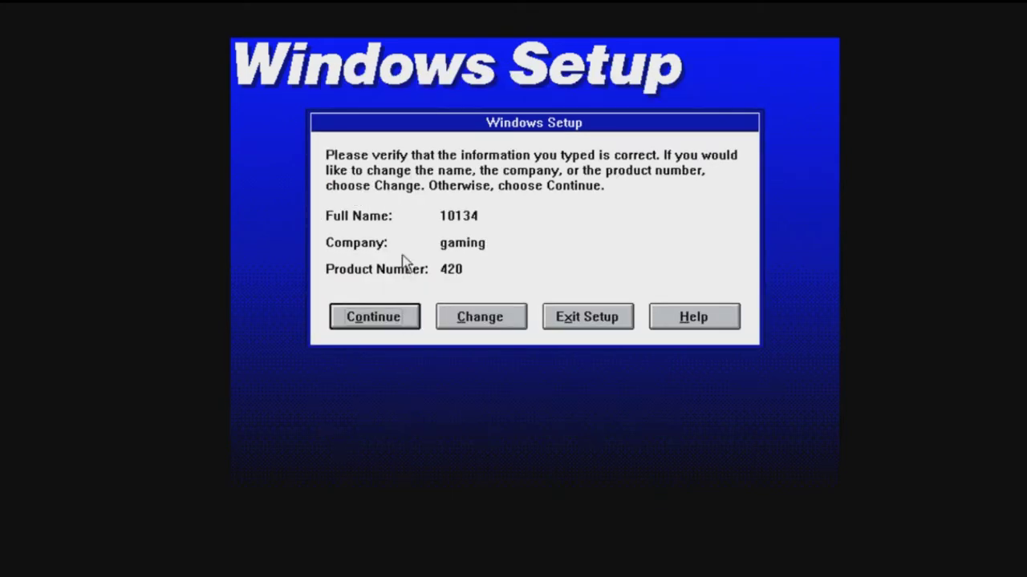
pyautogui.click(388, 316)
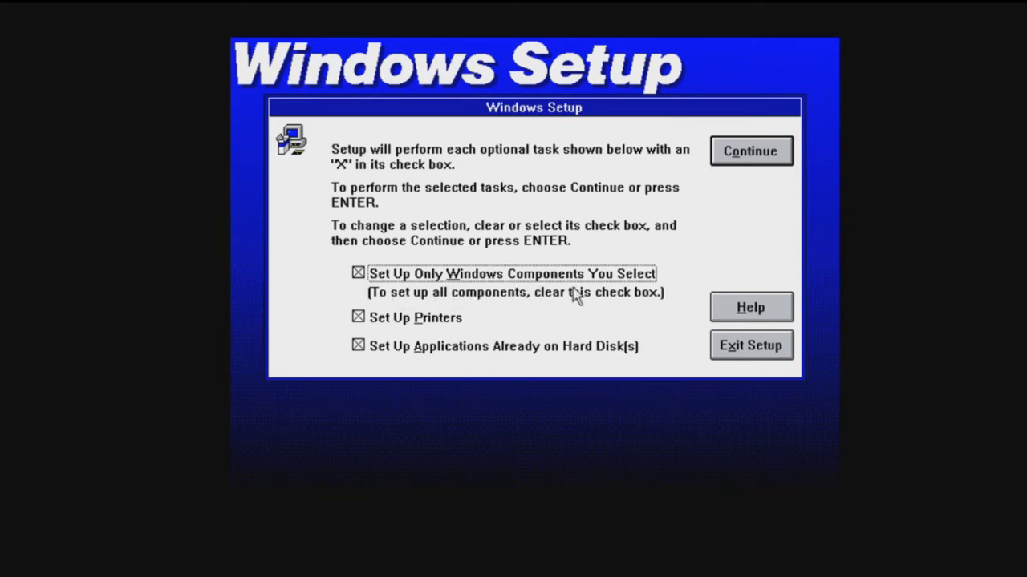
# Exclude printer setup and the Readme Files component from the installation, keeping the other optional tasks and components
pyautogui.click(359, 319)
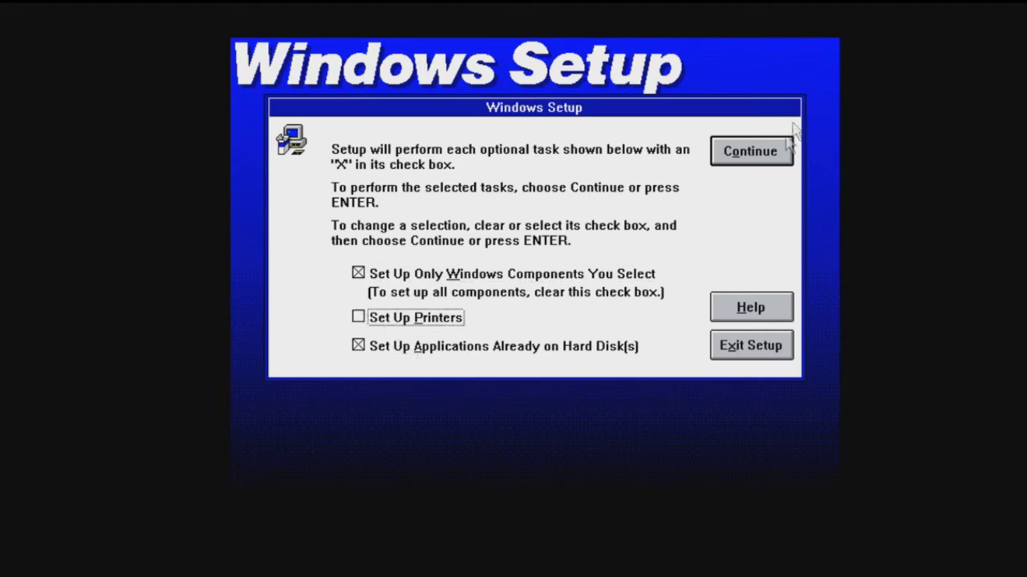
pyautogui.click(757, 162)
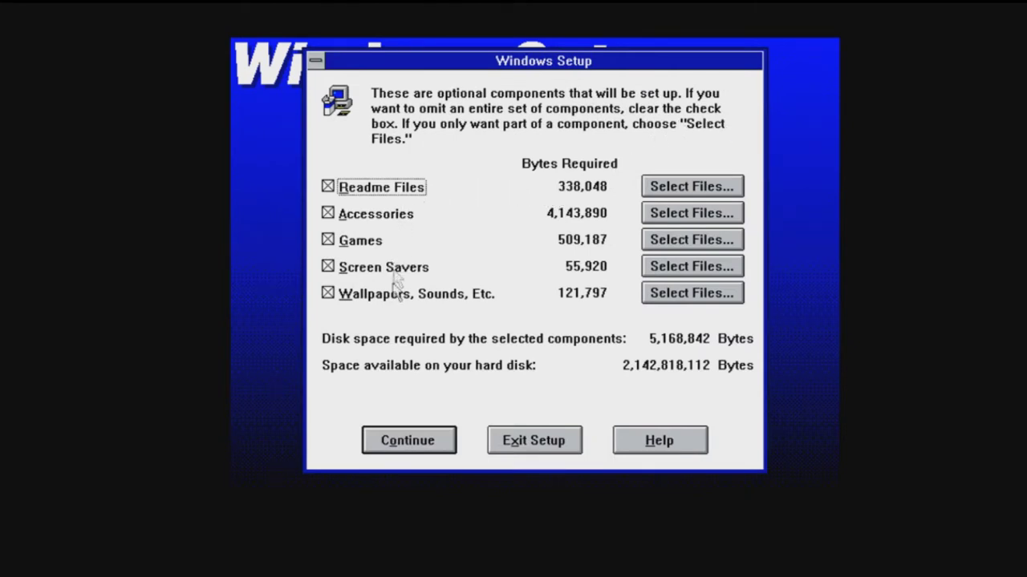
pyautogui.click(333, 193)
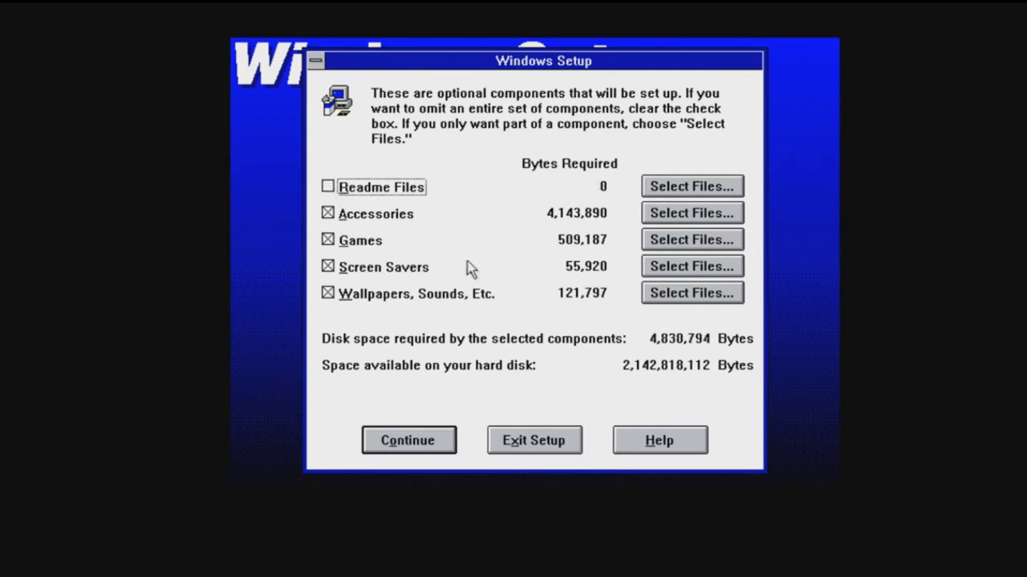
pyautogui.click(396, 439)
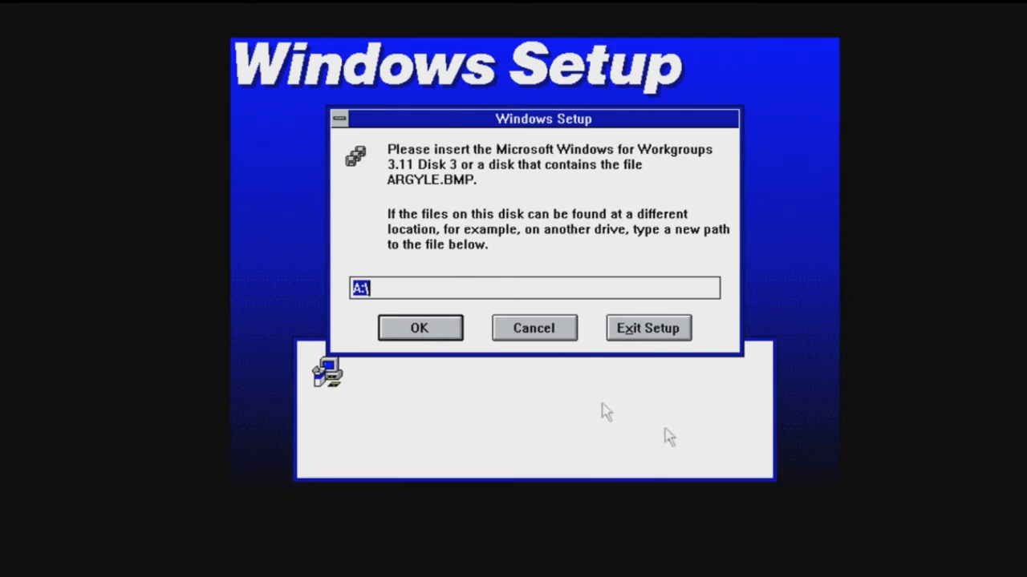
# Supply setup disks 3, 4, 5 and 6 in turn from A:\ to continue copying files
pyautogui.click(391, 337)
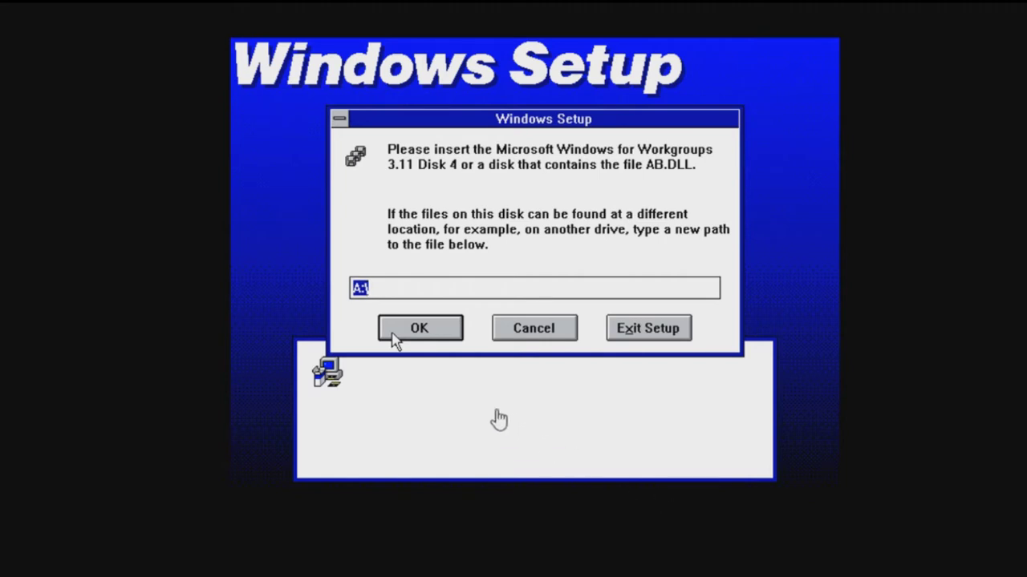
pyautogui.click(395, 340)
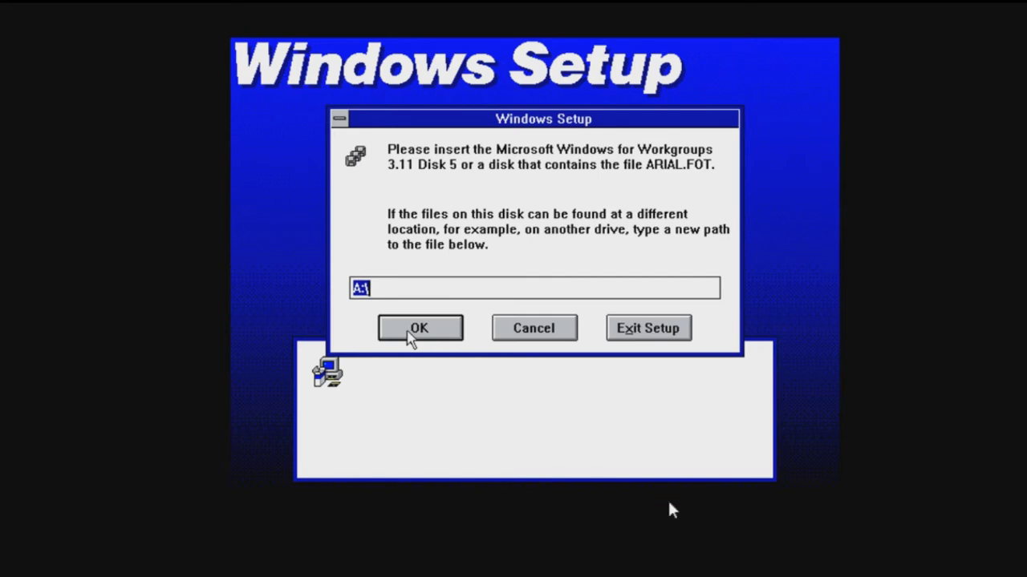
pyautogui.click(417, 331)
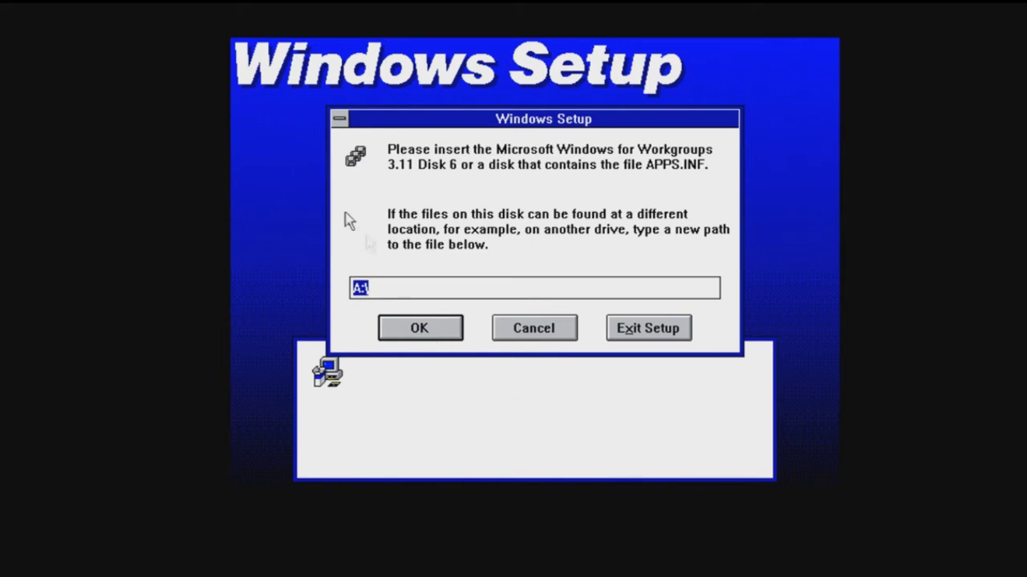
pyautogui.click(419, 327)
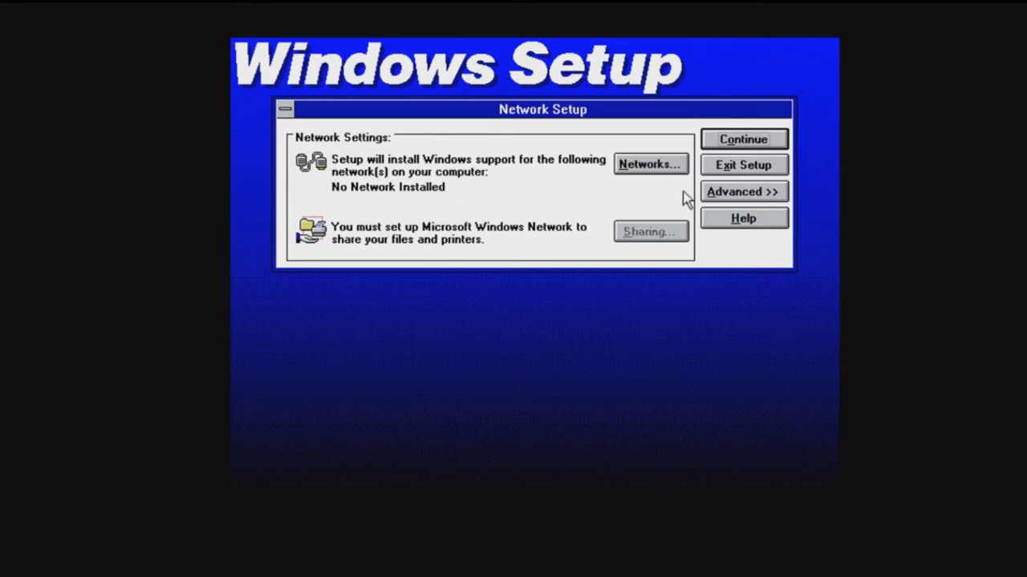
# Keep "No Windows support for networks" in the network options and continue past Network Setup
pyautogui.click(651, 168)
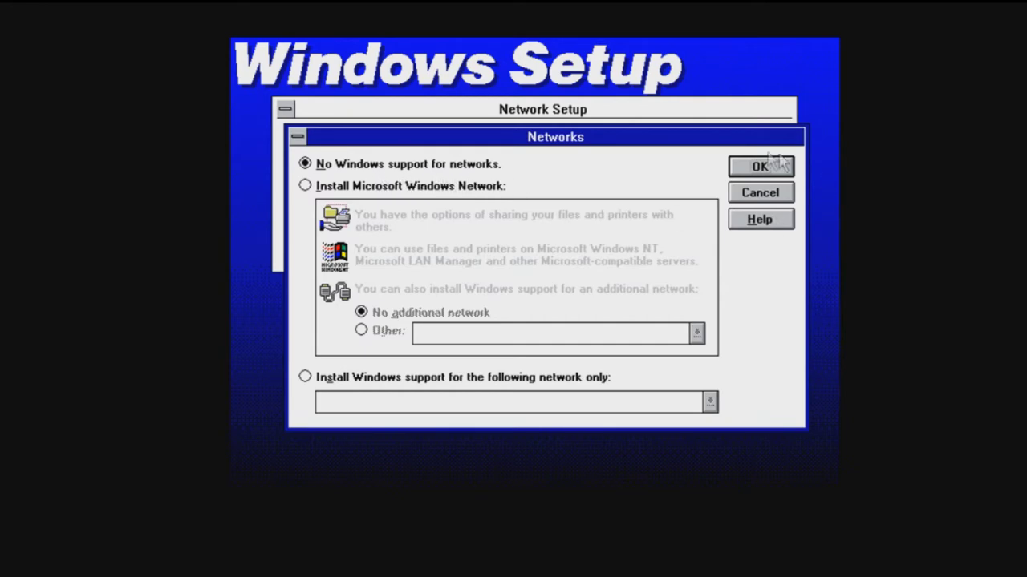
pyautogui.click(738, 165)
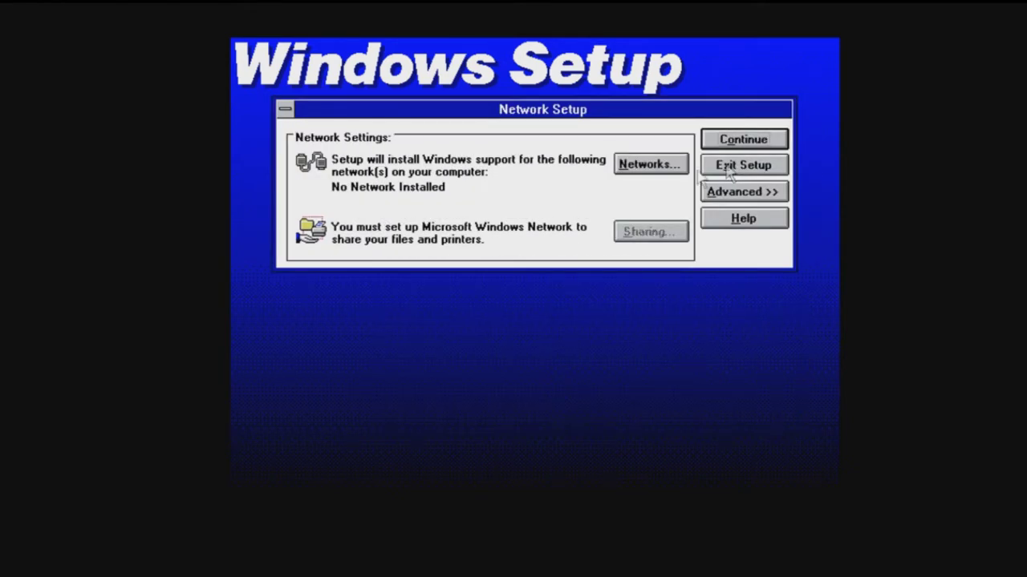
pyautogui.click(724, 141)
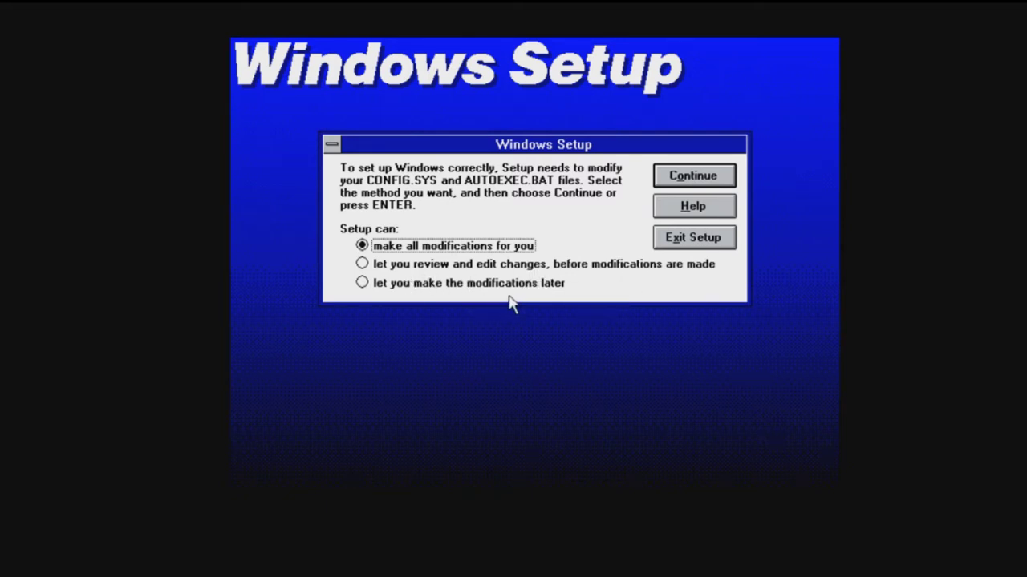
# Choose to review and edit system file changes before they are made, and accept the proposed AUTOEXEC.BAT
pyautogui.click(362, 266)
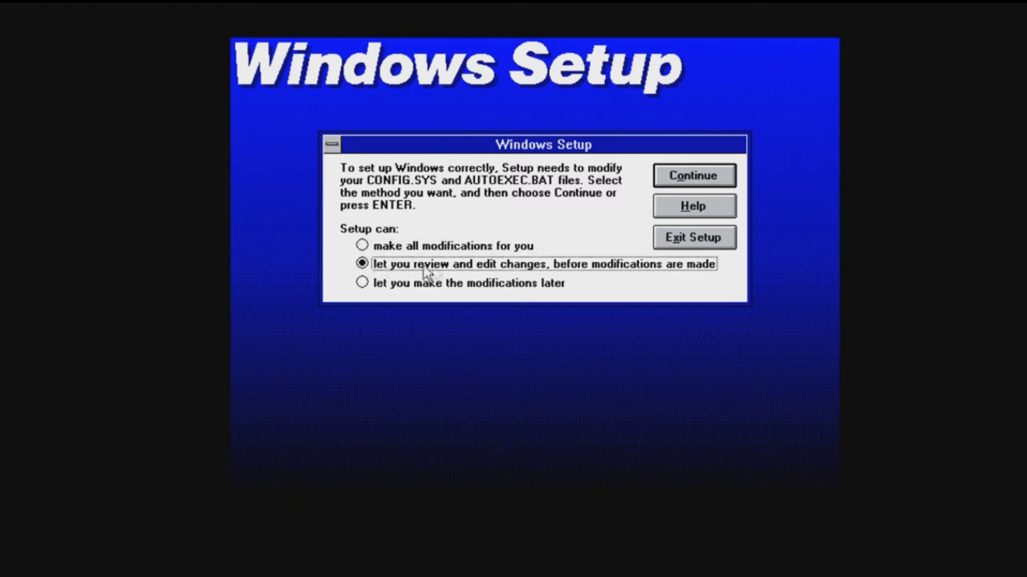
pyautogui.click(700, 179)
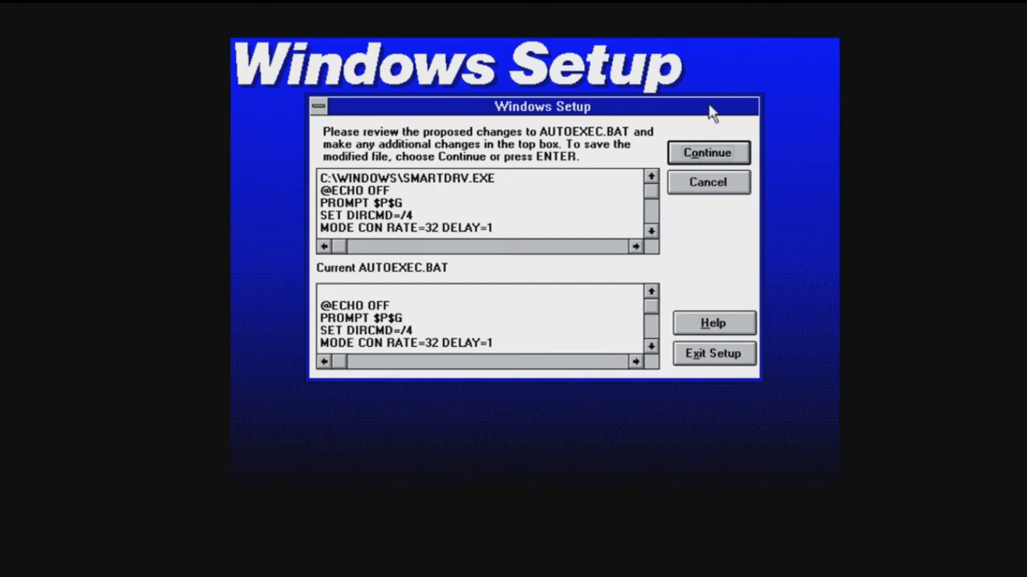
pyautogui.click(706, 154)
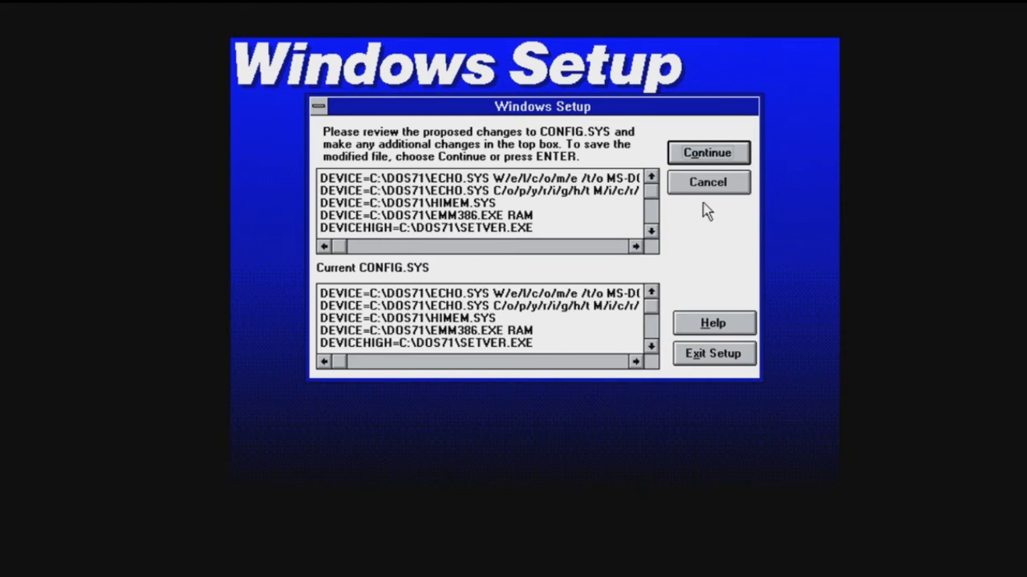
# Review the proposed CONFIG.SYS against the current one, accept the changes, and acknowledge the file updates
pyautogui.click(652, 205)
pyautogui.click(652, 205)
pyautogui.click(652, 206)
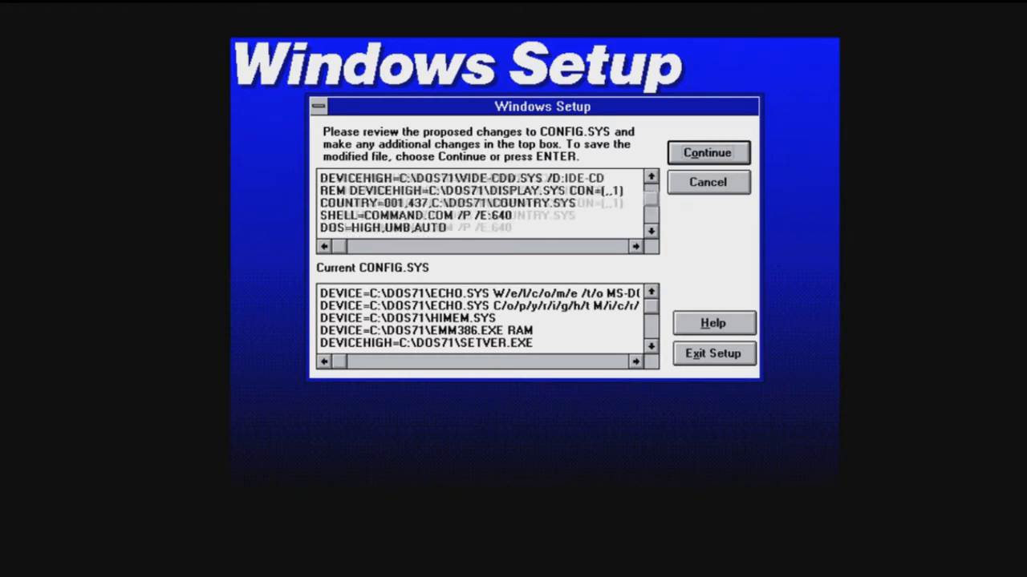
pyautogui.click(652, 206)
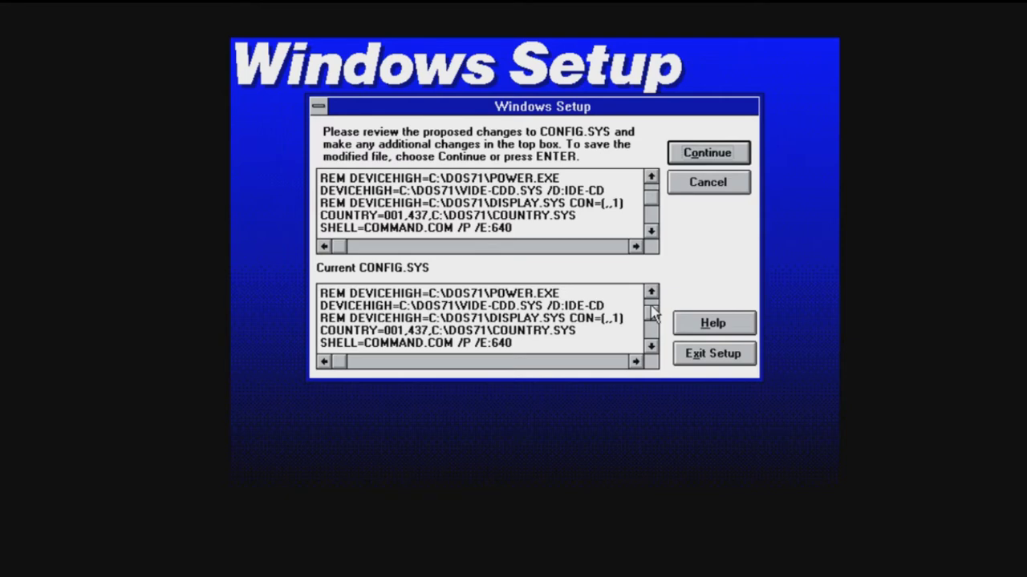
pyautogui.click(744, 155)
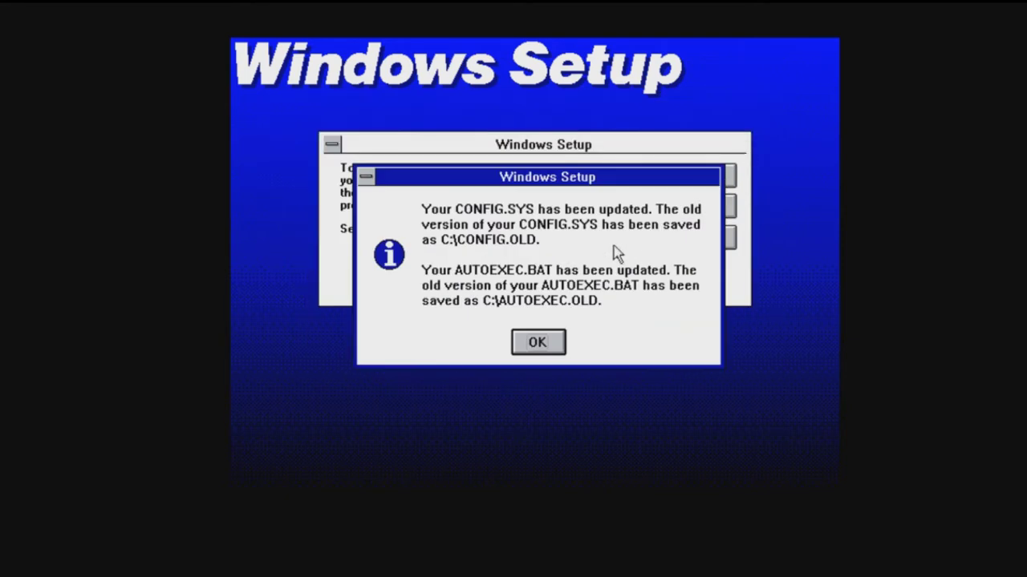
pyautogui.click(529, 340)
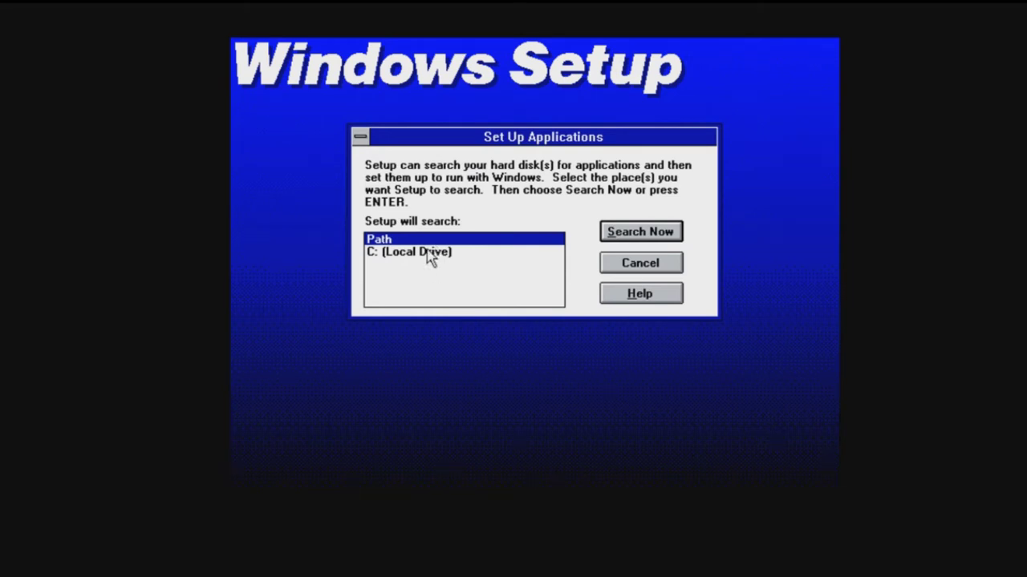
# Search the C: local drive for applications and identify C:\DOS71\EDIT.COM as MS-DOS Editor
pyautogui.click(432, 254)
pyautogui.click(619, 233)
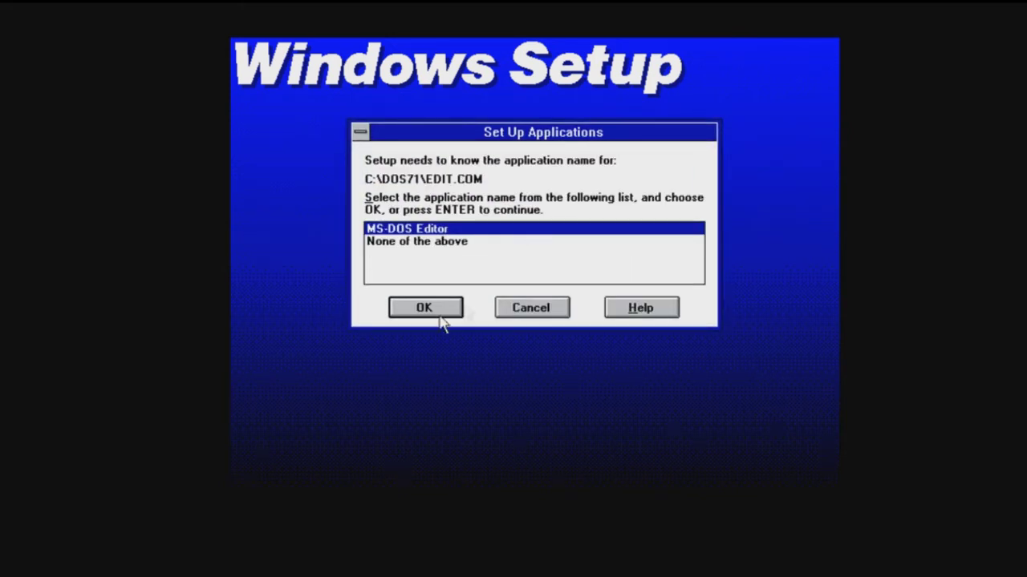
pyautogui.click(413, 313)
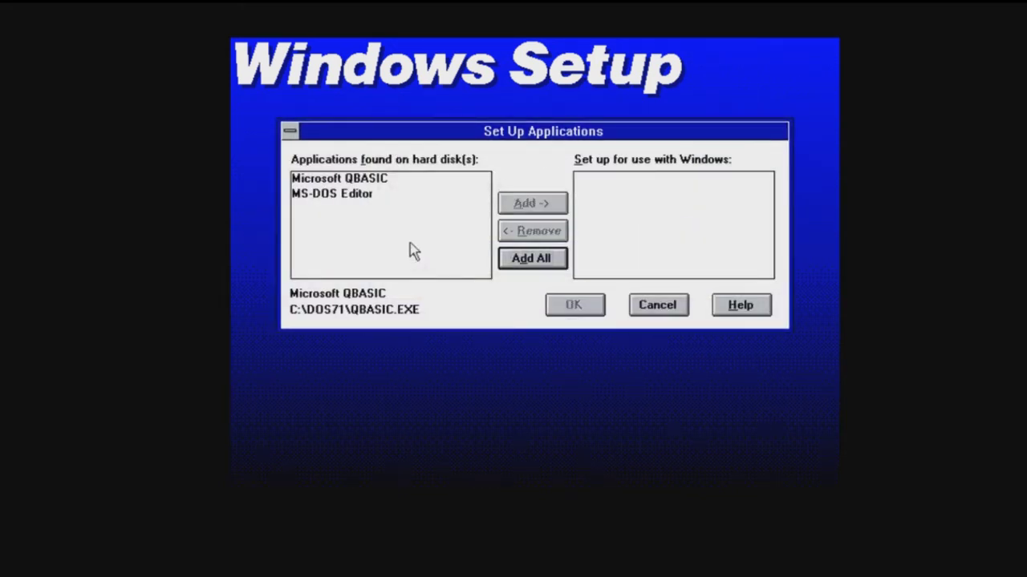
# Set up both found applications, Microsoft QBASIC and MS-DOS Editor, for use with Windows
pyautogui.click(344, 196)
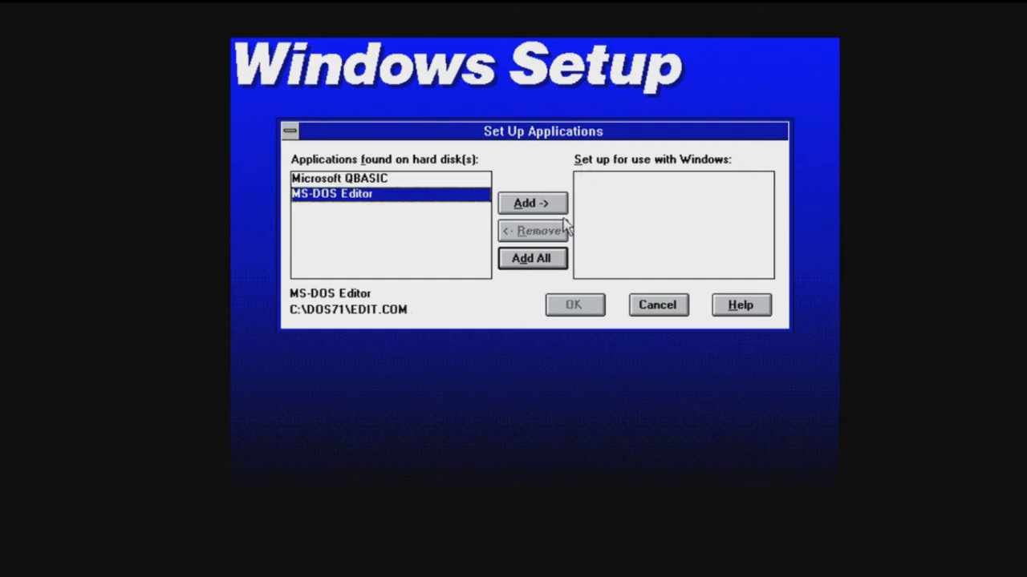
pyautogui.click(540, 267)
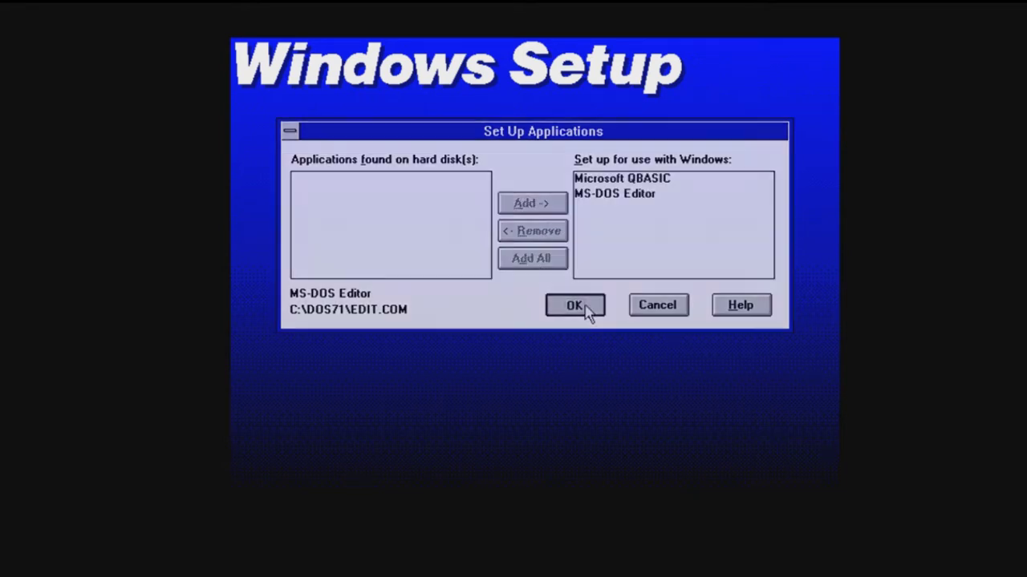
pyautogui.click(587, 307)
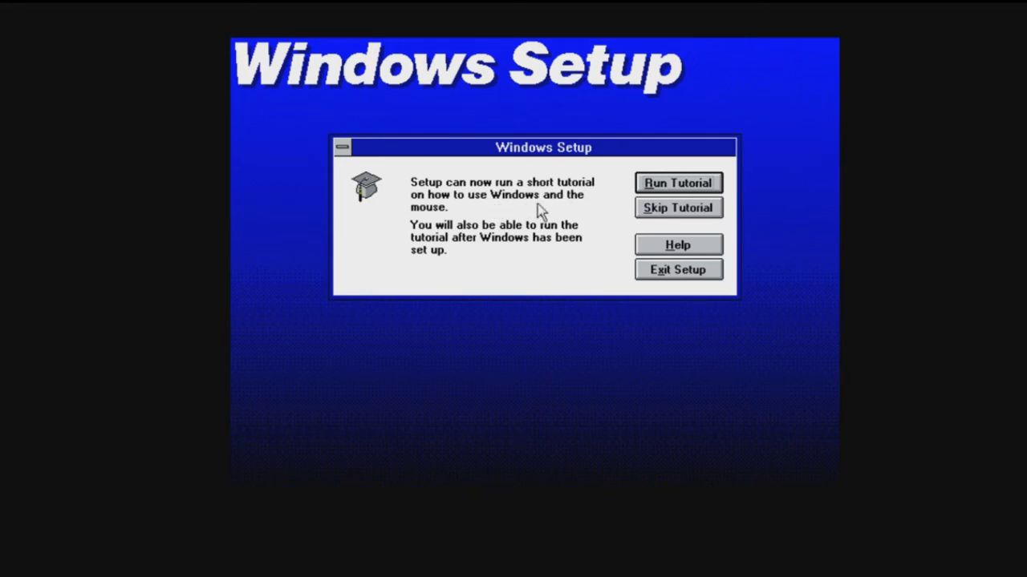
# Run the Windows tutorial and begin its Mouse lesson
pyautogui.click(716, 185)
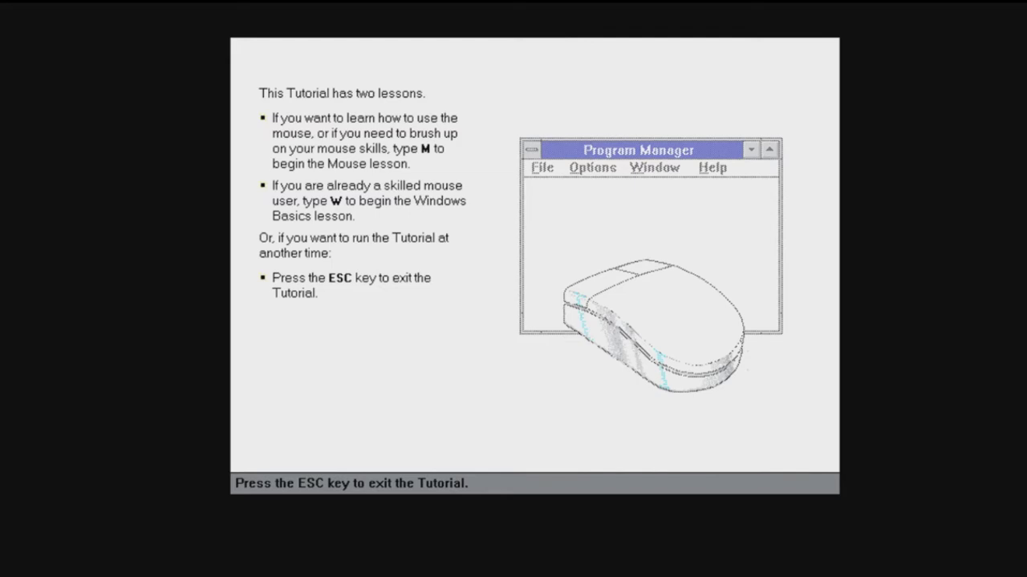
pyautogui.press('m')
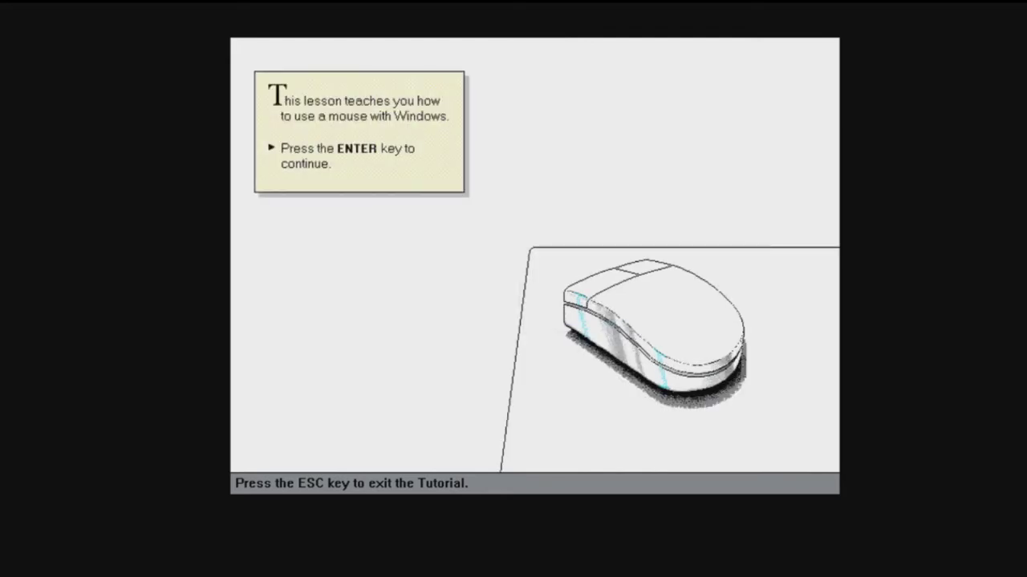
# Advance through the Mouse lesson's introduction, choosing R for the right hand, up to the pointing exercise
pyautogui.press('Return')
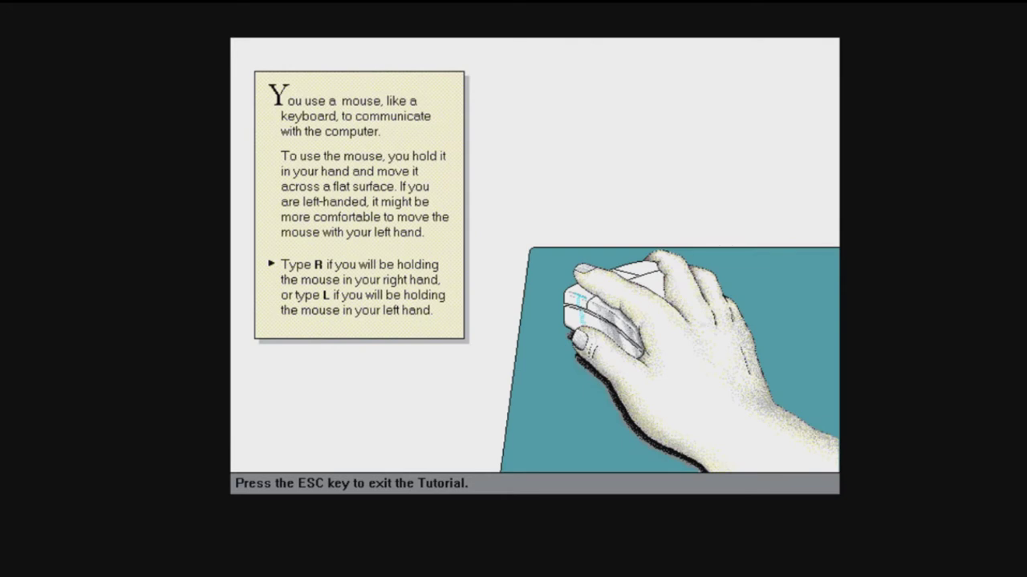
pyautogui.press('r')
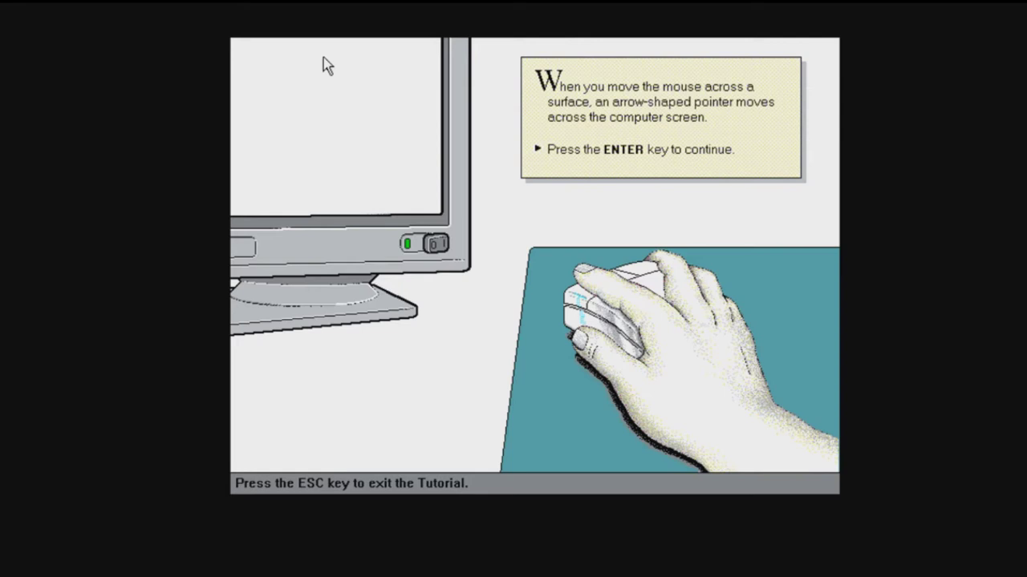
pyautogui.press('Return')
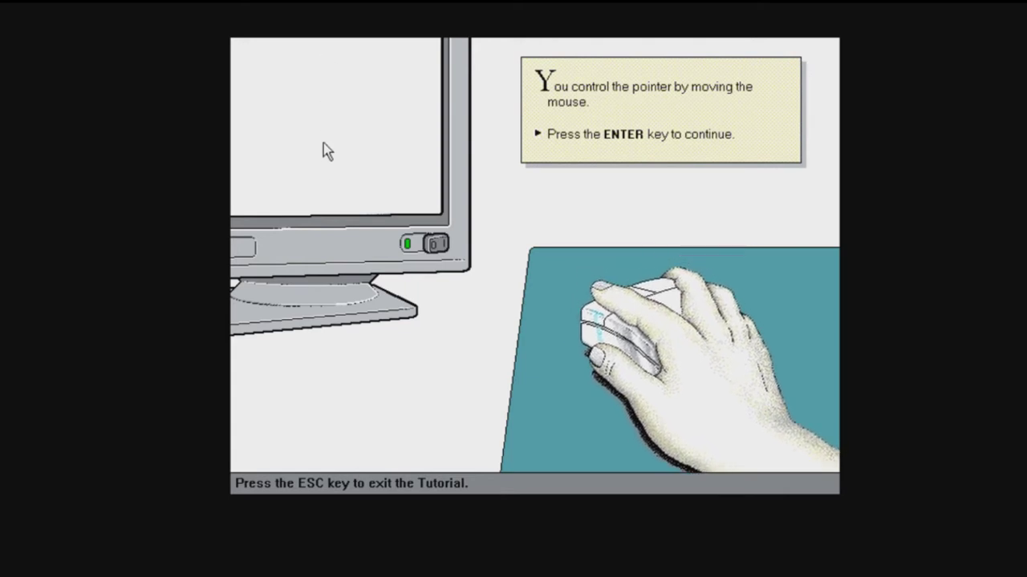
pyautogui.press('Return')
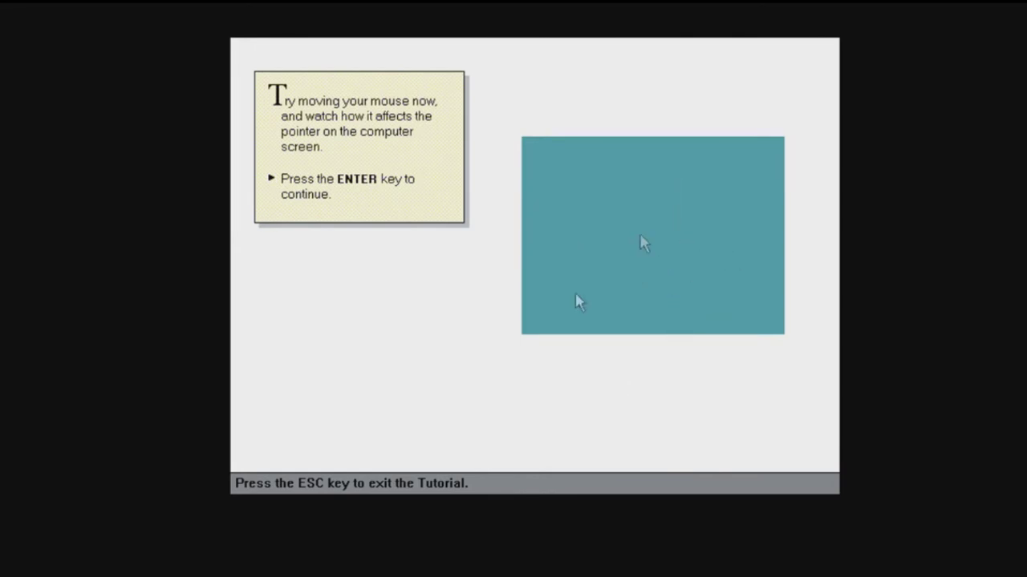
pyautogui.press('Return')
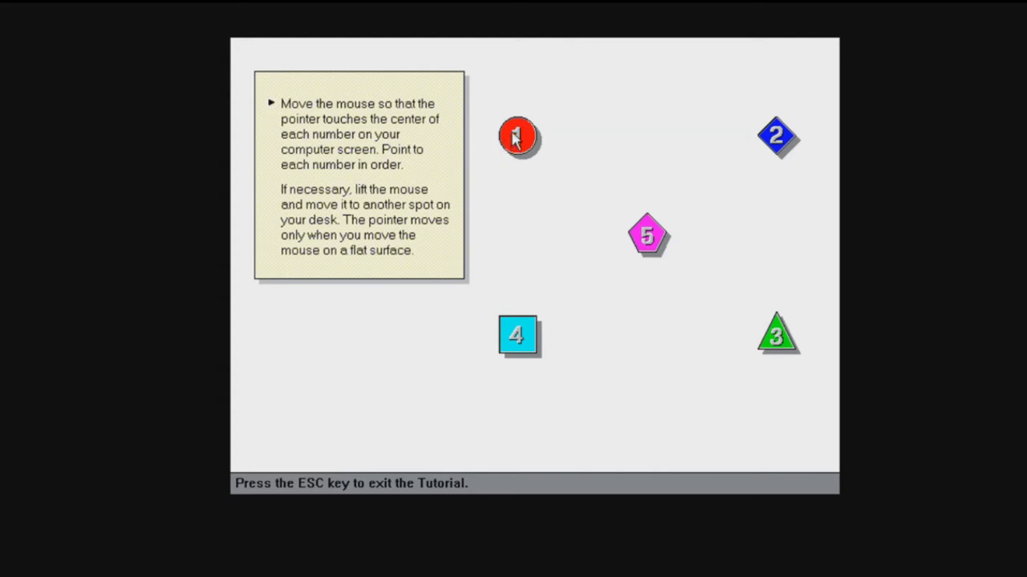
# Complete the pointing exercise by touching the numbered shapes 1 to 5 in order with the pointer
pyautogui.moveTo(519, 134)
pyautogui.moveTo(779, 138)
pyautogui.moveTo(778, 332)
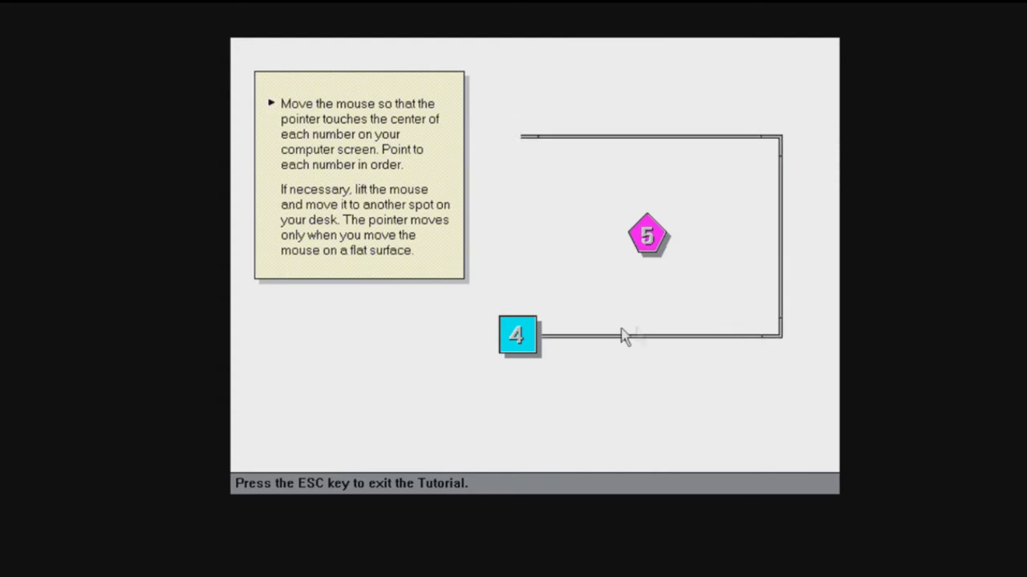
pyautogui.moveTo(518, 335)
pyautogui.moveTo(648, 235)
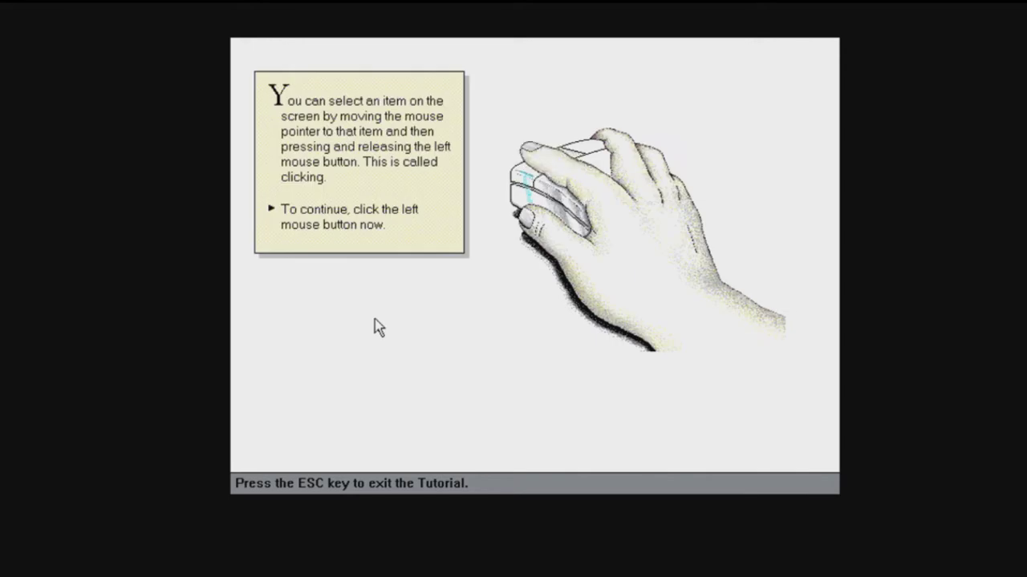
# Complete the selection exercise by picking the Control-menu box, title bar, Minimize and Maximize buttons, menu bar, and the Main and Accessories icons
pyautogui.click(502, 176)
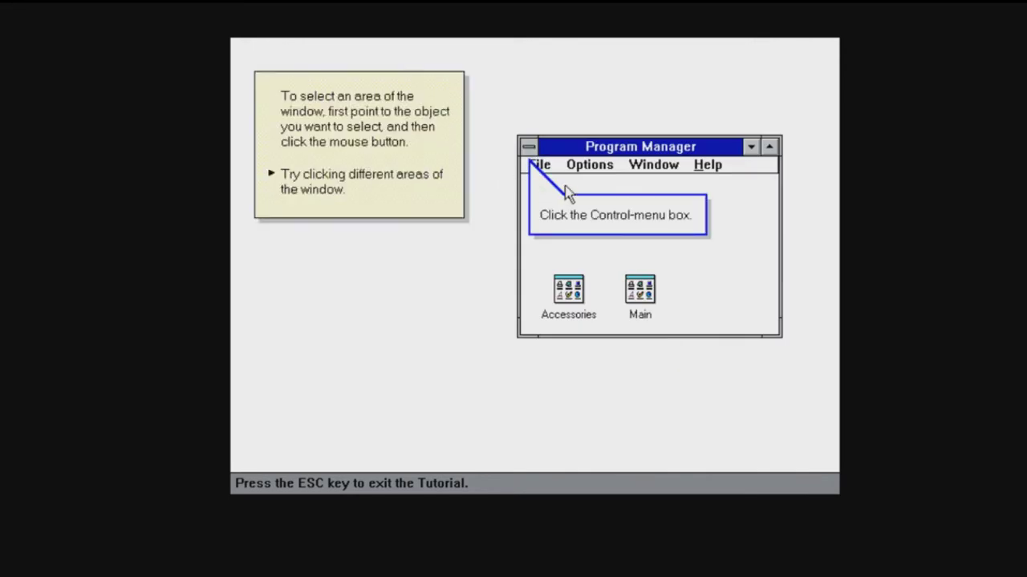
pyautogui.click(530, 149)
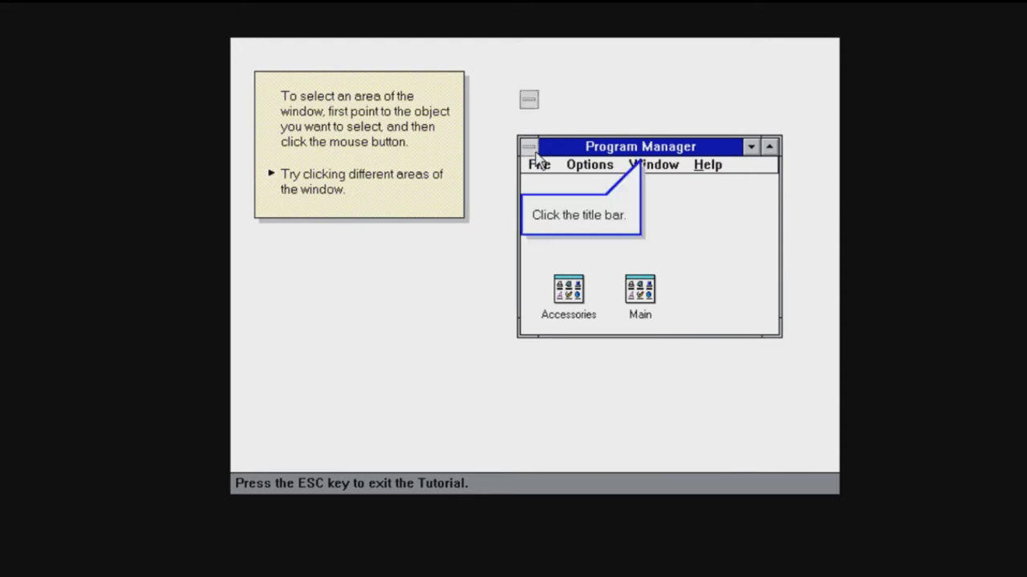
pyautogui.click(664, 150)
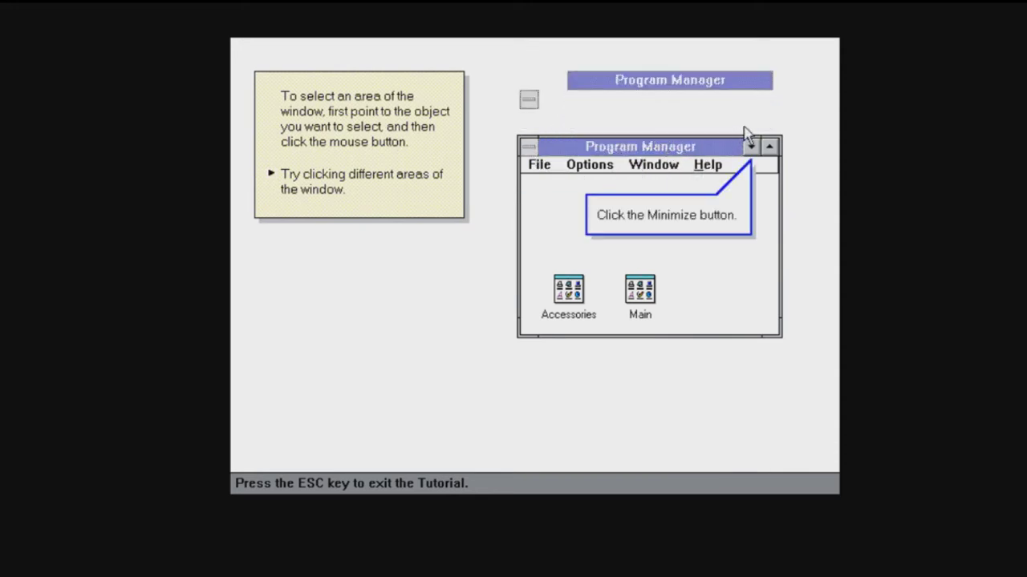
pyautogui.click(749, 146)
pyautogui.click(767, 149)
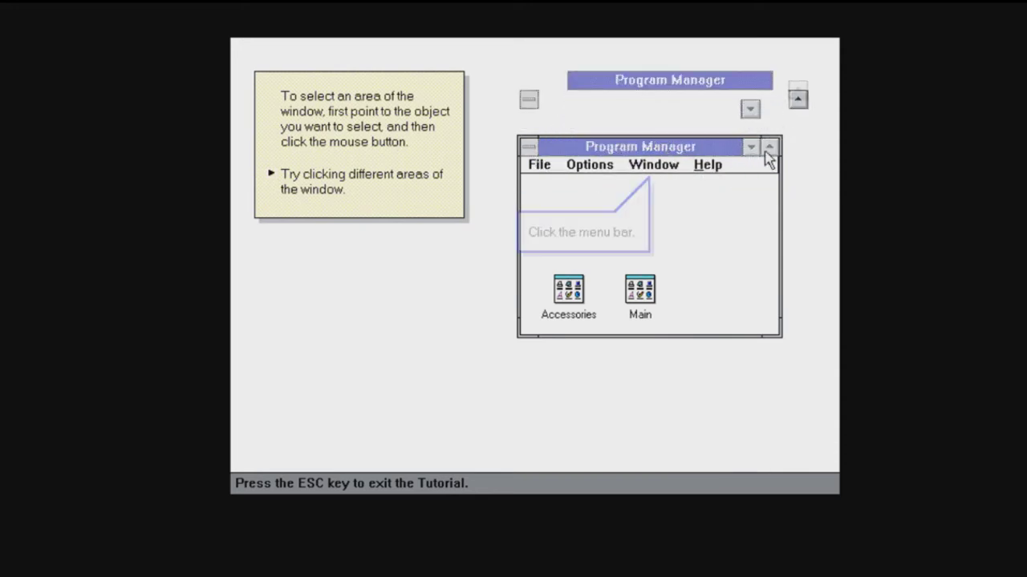
pyautogui.click(656, 166)
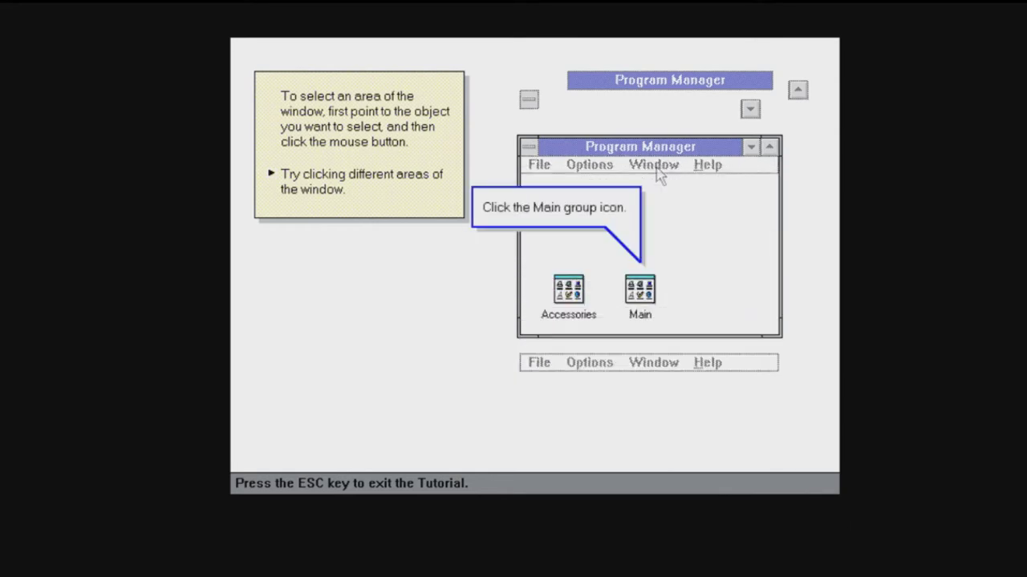
pyautogui.click(639, 288)
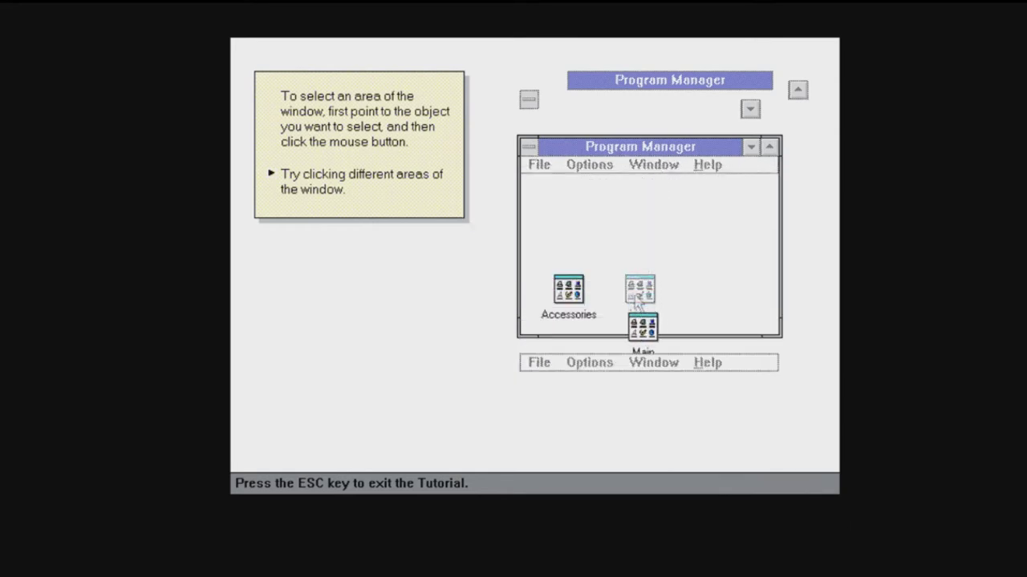
pyautogui.click(586, 298)
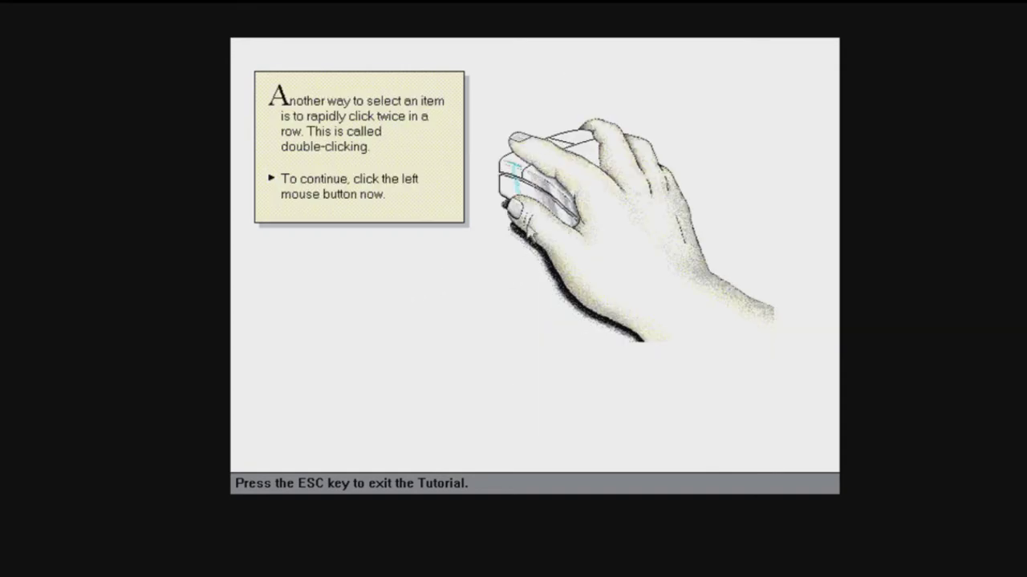
# Complete the rapid two-part selection exercise on the detached Program Manager parts, including the Control-menu box, title bar, Minimize button, menu bar and group icons
pyautogui.click(536, 194)
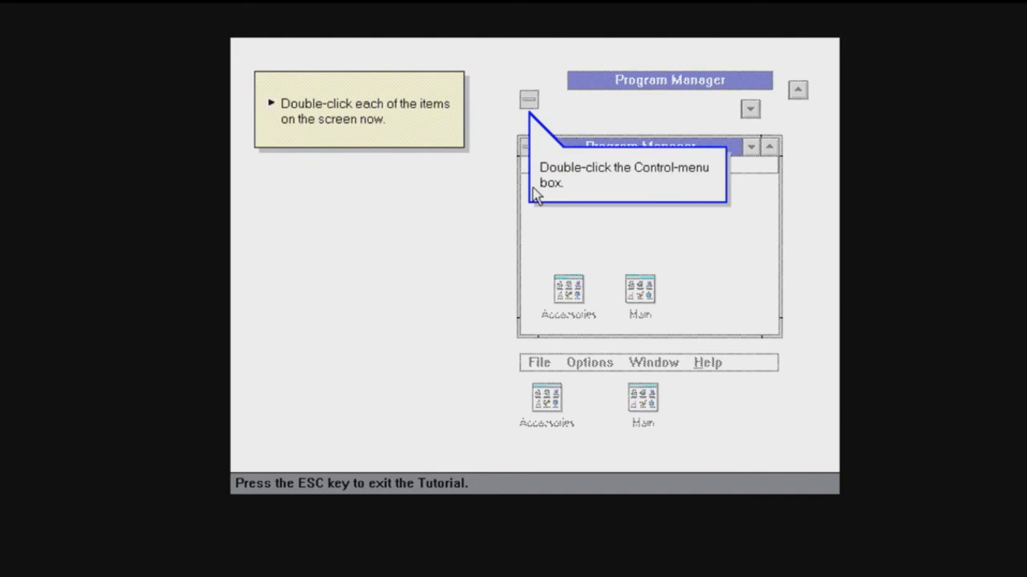
pyautogui.doubleClick(538, 98)
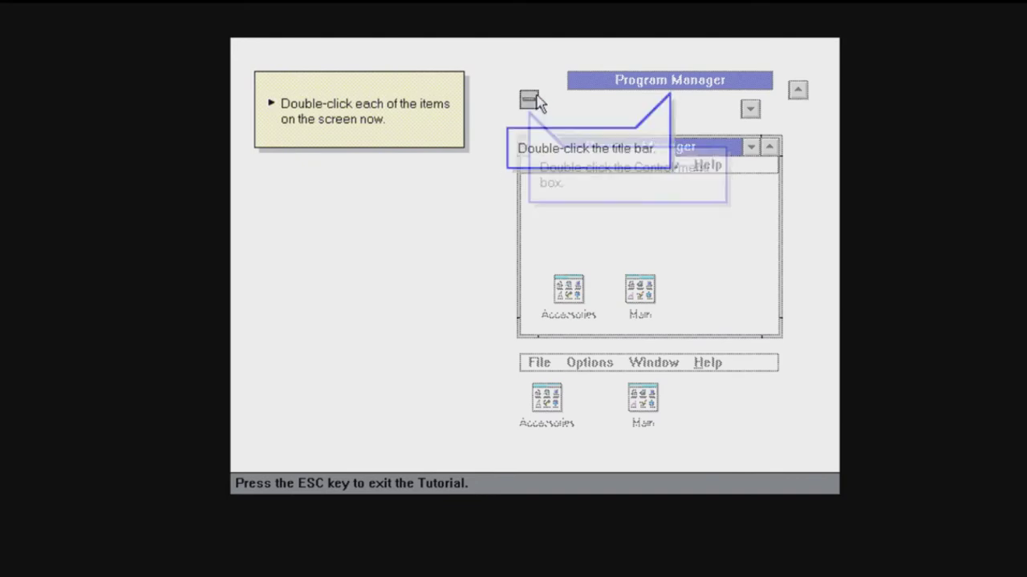
pyautogui.doubleClick(664, 85)
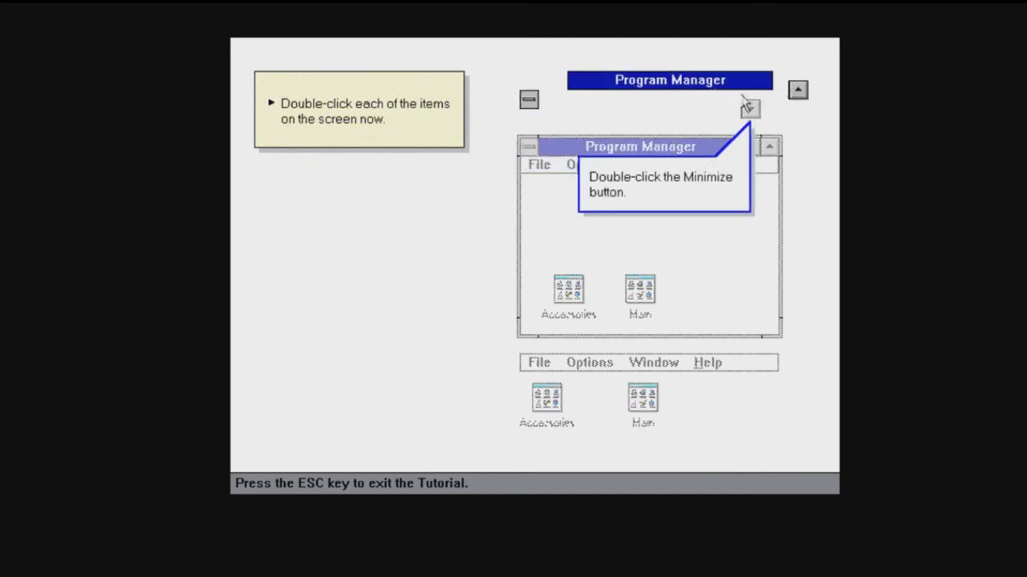
pyautogui.doubleClick(751, 114)
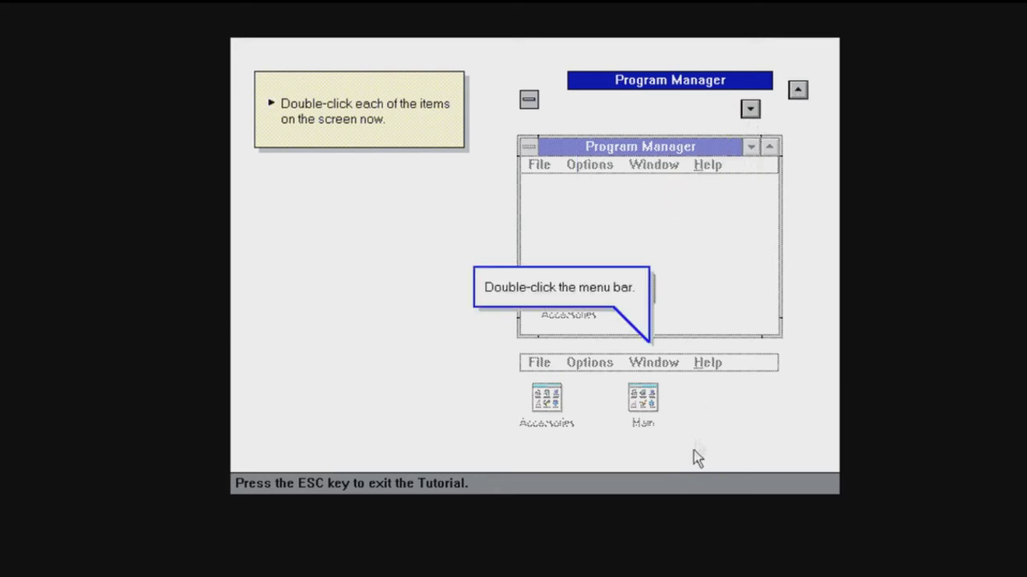
pyautogui.click(645, 399)
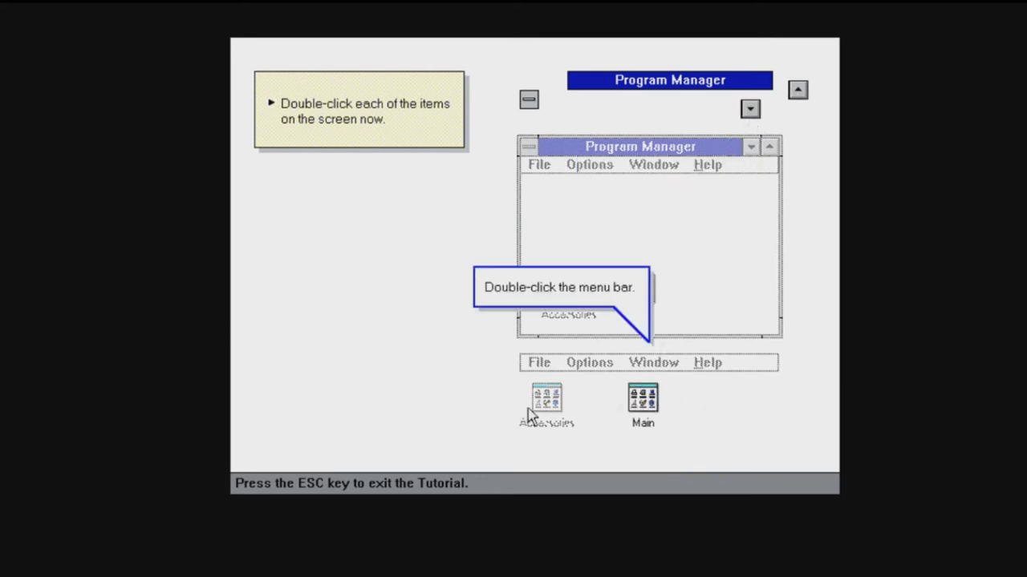
pyautogui.doubleClick(533, 365)
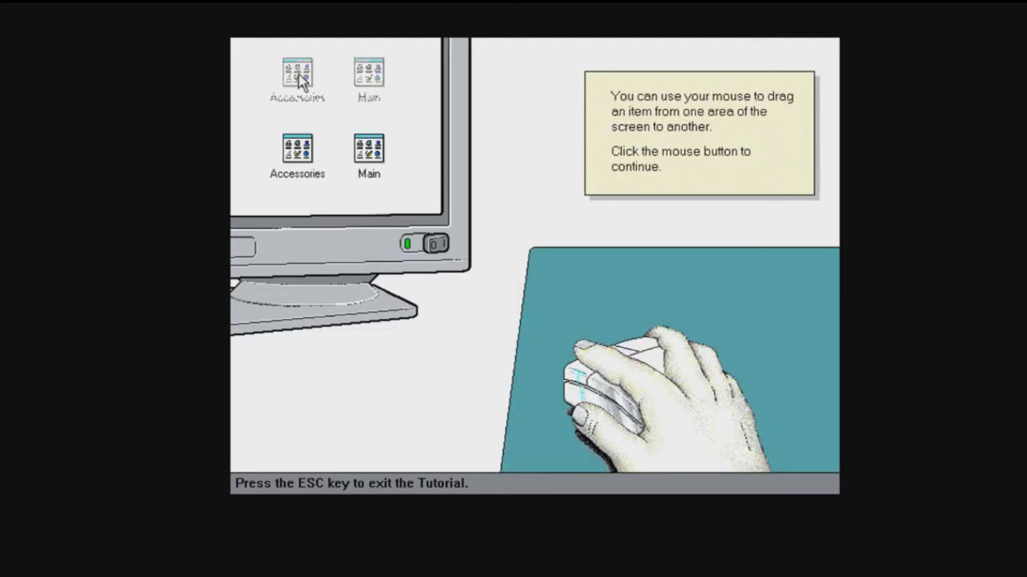
# Complete the moving exercise by placing the group icons, Control-menu box, Minimize and Maximize buttons, title bar and menu bar into the Program Manager window
pyautogui.click(349, 128)
pyautogui.moveTo(536, 410); pyautogui.dragTo(561, 298)
pyautogui.moveTo(658, 431); pyautogui.dragTo(648, 344)
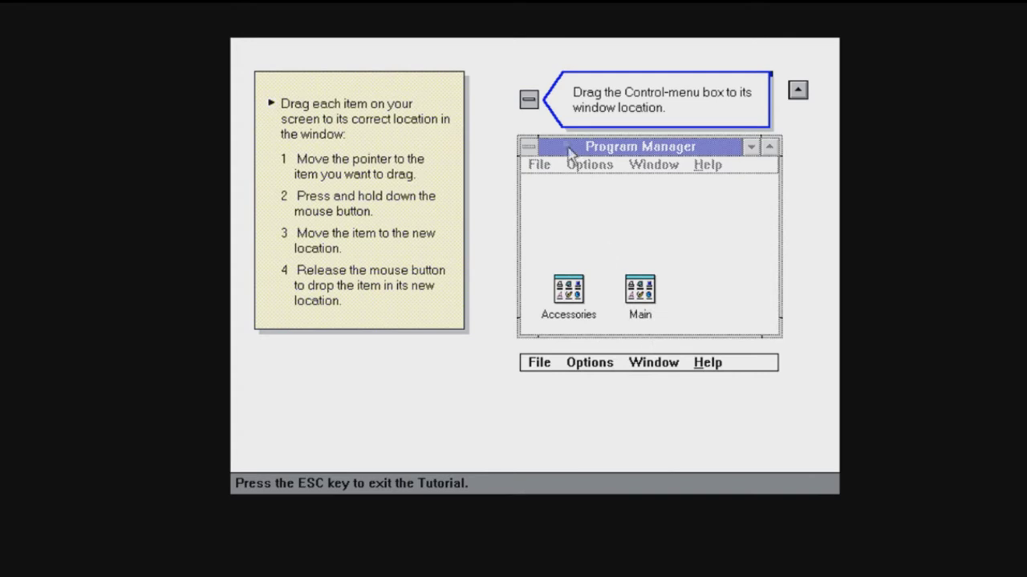
pyautogui.moveTo(529, 99); pyautogui.dragTo(528, 186)
pyautogui.moveTo(529, 167); pyautogui.dragTo(529, 147)
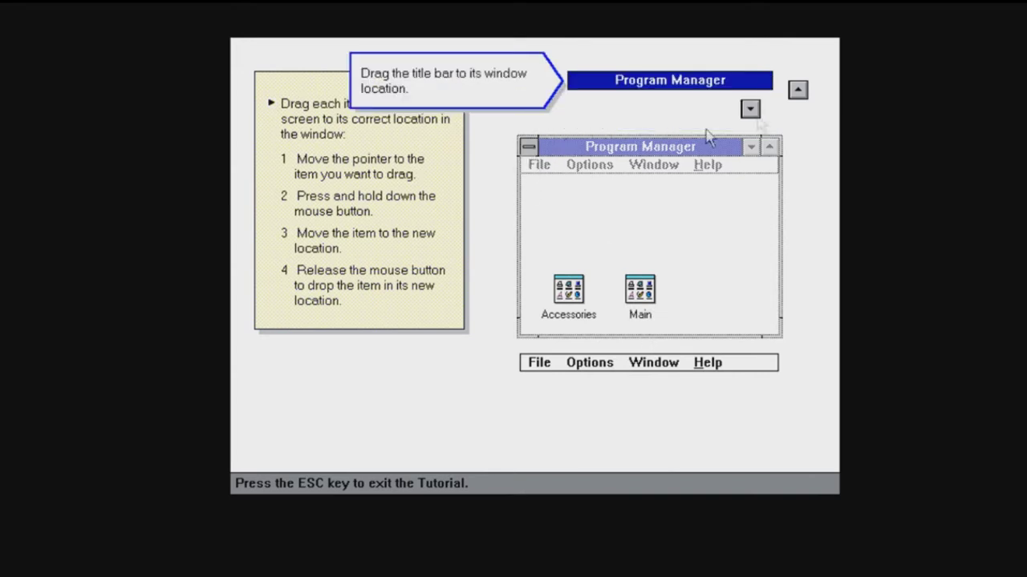
pyautogui.moveTo(750, 156); pyautogui.dragTo(751, 156)
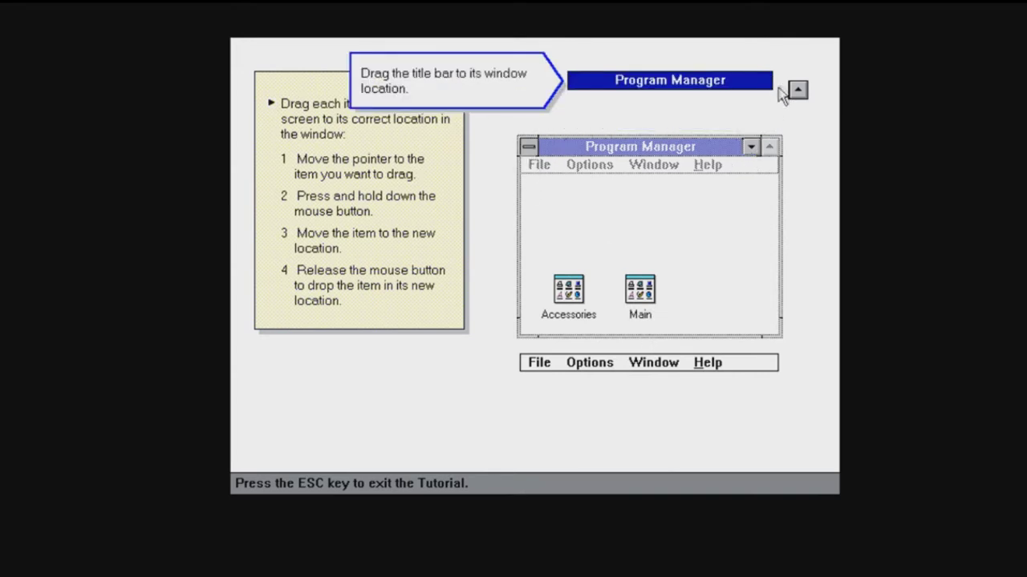
pyautogui.moveTo(798, 90); pyautogui.dragTo(768, 148)
pyautogui.moveTo(746, 80); pyautogui.dragTo(702, 148)
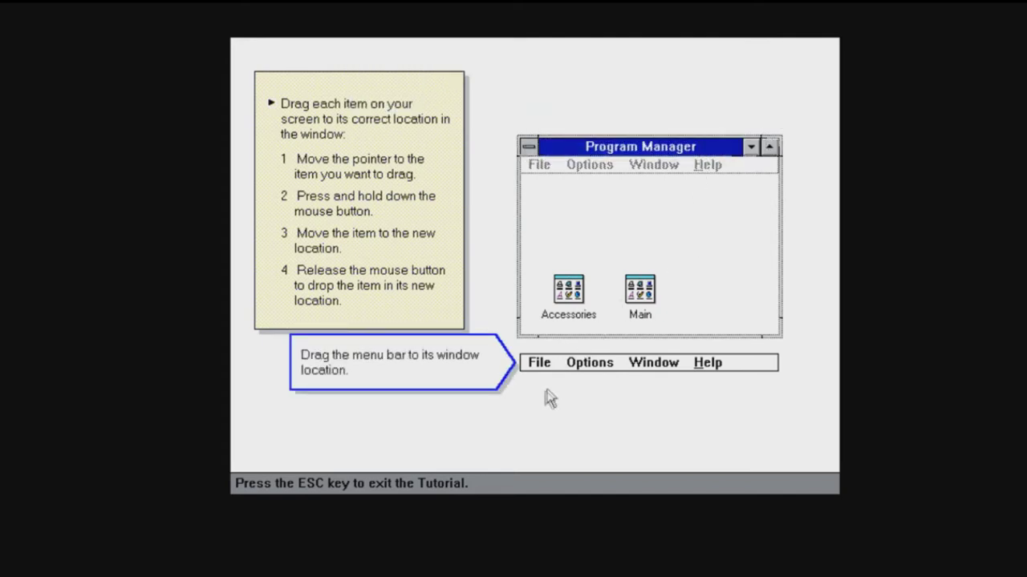
pyautogui.moveTo(588, 370); pyautogui.dragTo(587, 174)
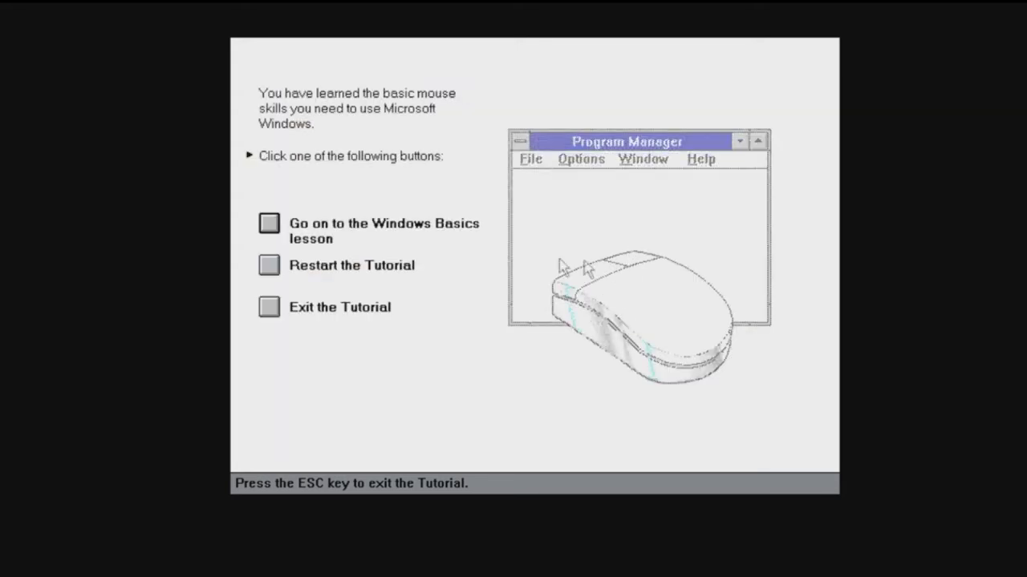
# Exit the tutorial, restart the computer from Windows Setup, and continue the boot into MS-DOS 7.10
pyautogui.click(277, 310)
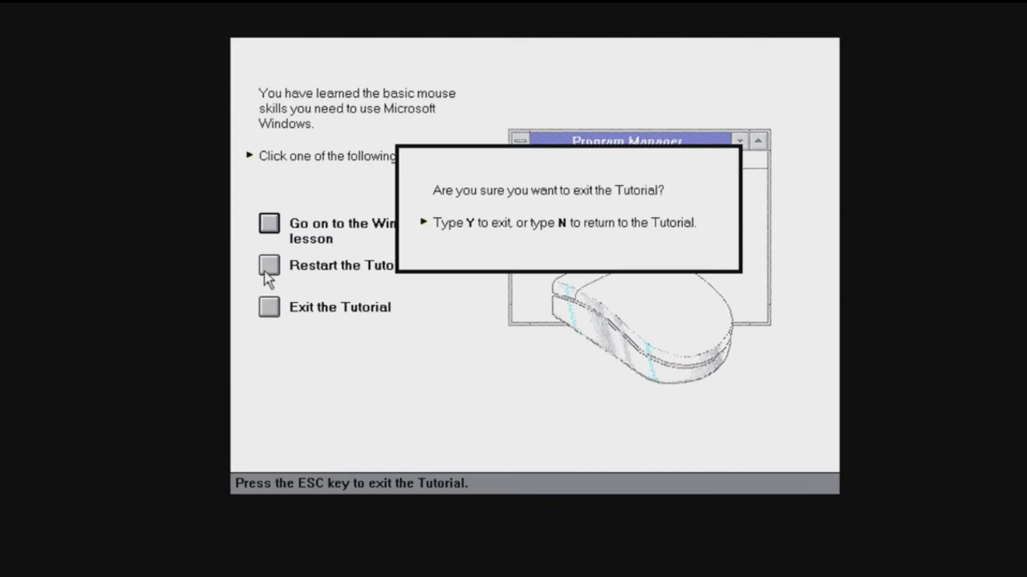
pyautogui.press('y')
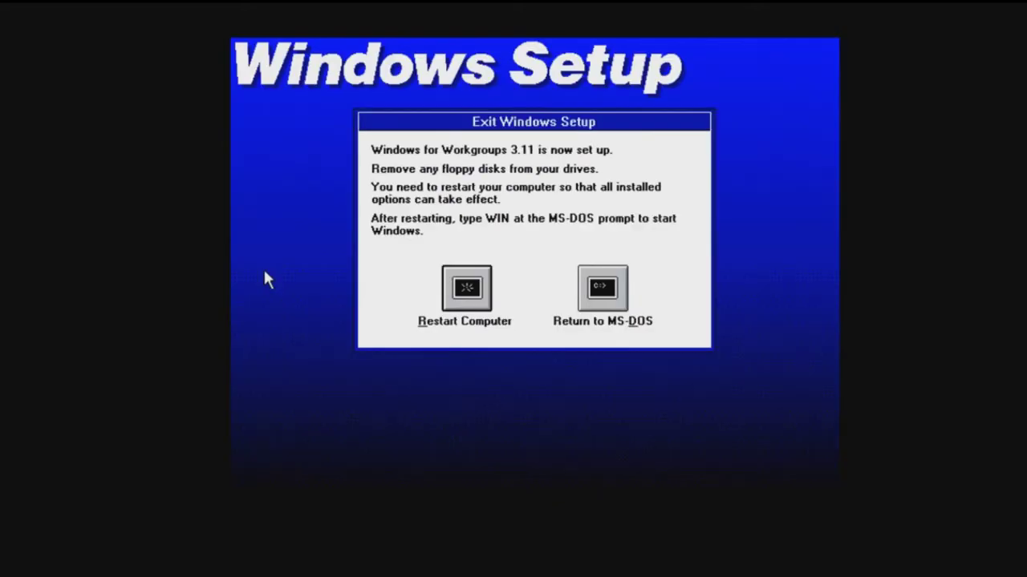
pyautogui.click(481, 288)
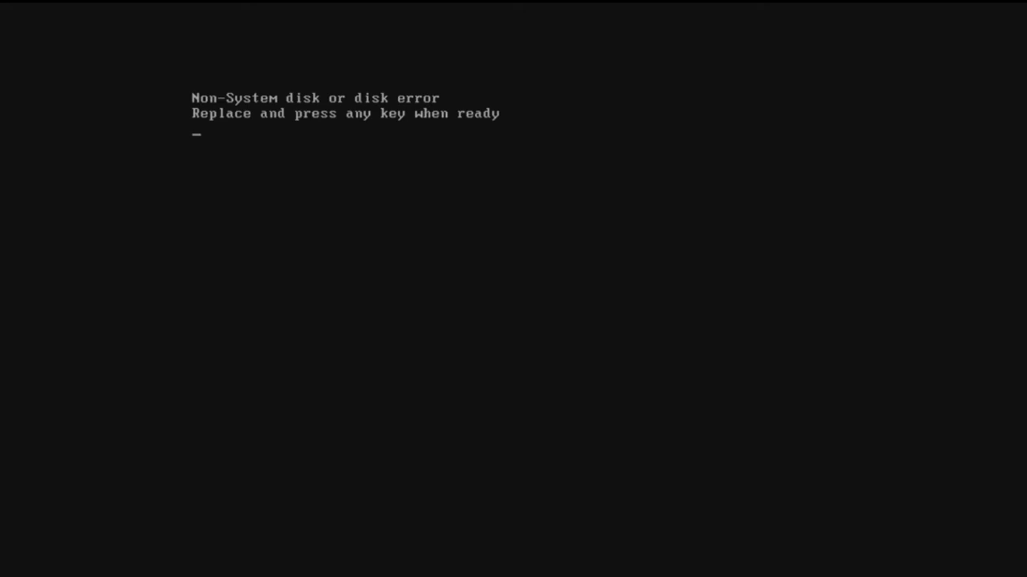
pyautogui.press('Return')
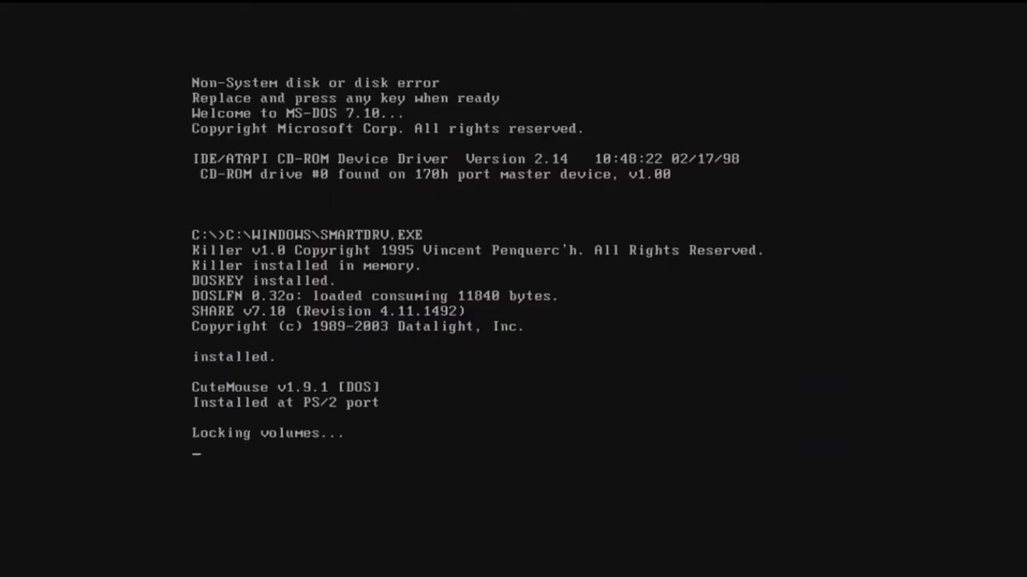
# Try to start Windows from the C:\ prompt with the win command, repeating the attempt after the reboot
pyautogui.write('win')
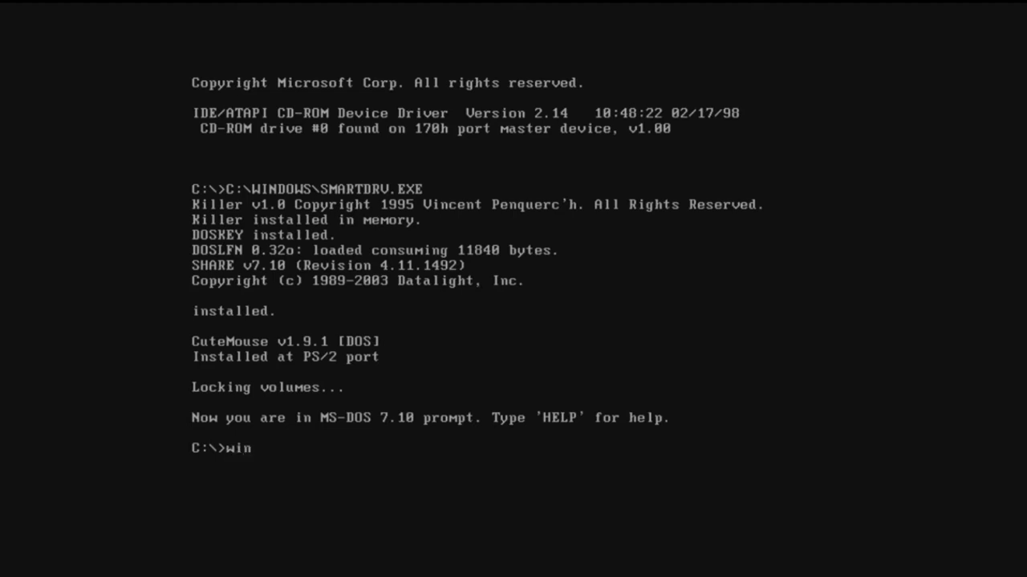
pyautogui.press('Return')
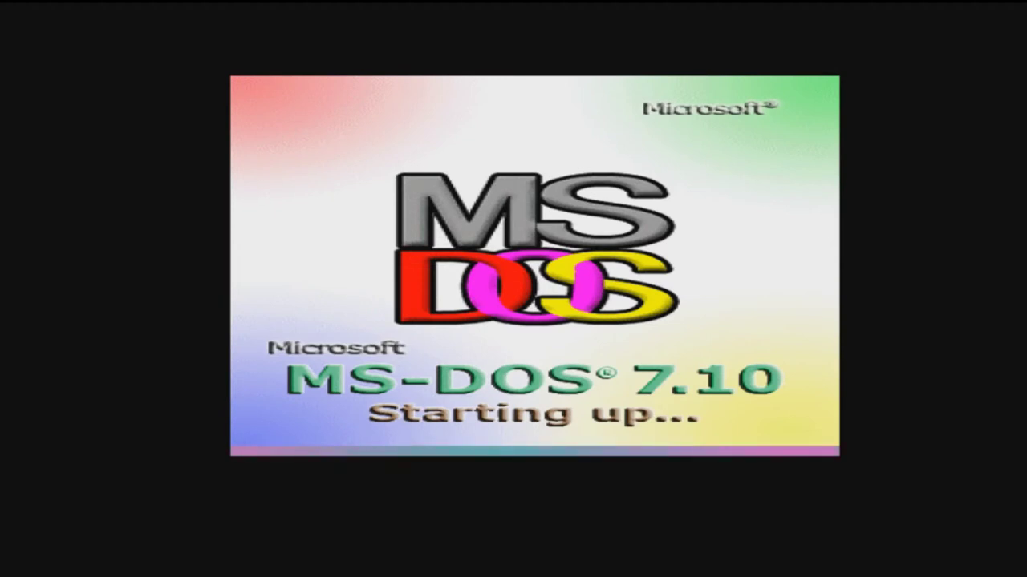
pyautogui.write('win')
pyautogui.press('Return')
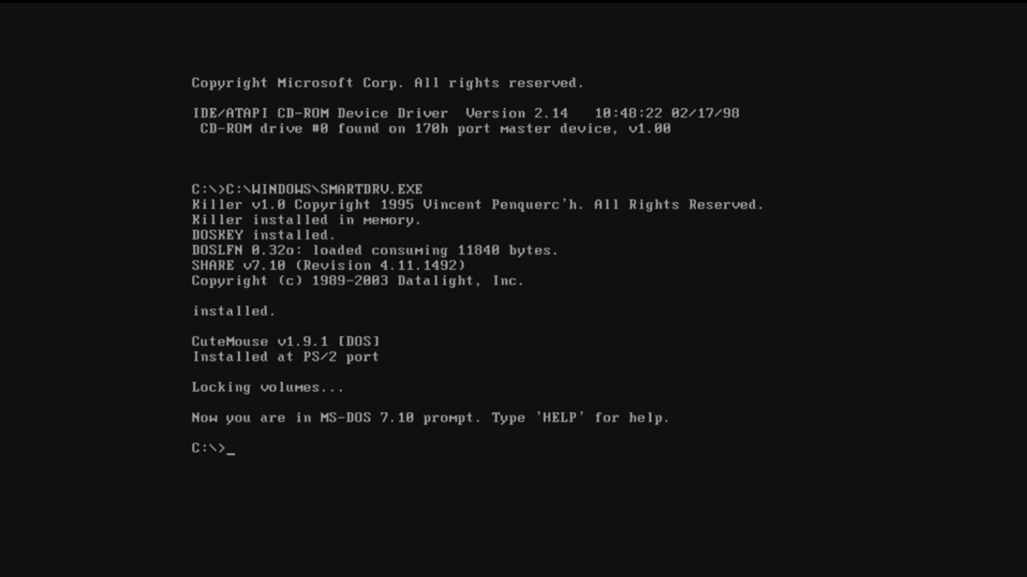
# Try to switch from the C:\ prompt to drive A, answering the drive-not-ready error repeatedly without choosing an option
pyautogui.press('Return')
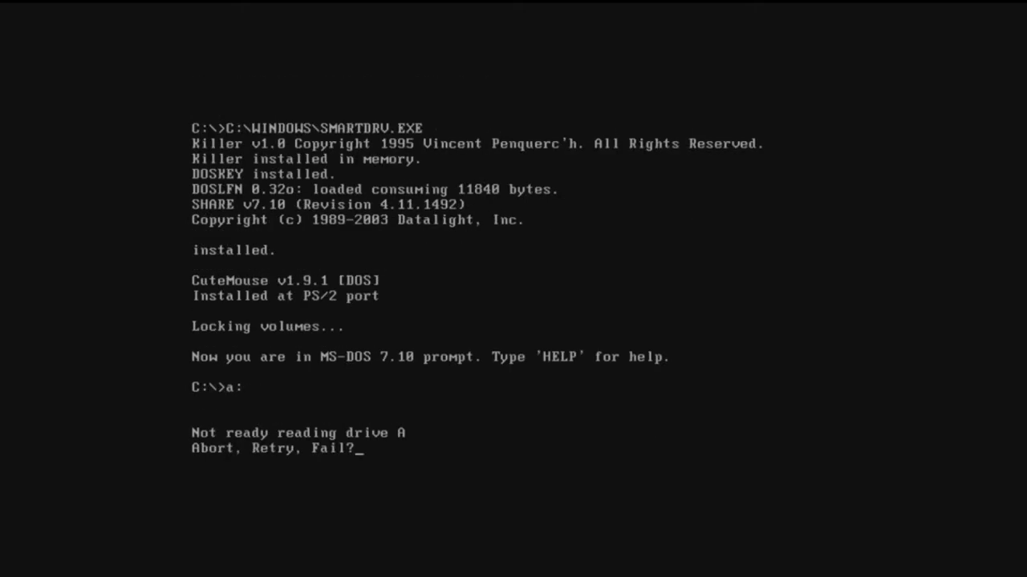
pyautogui.press('Return')
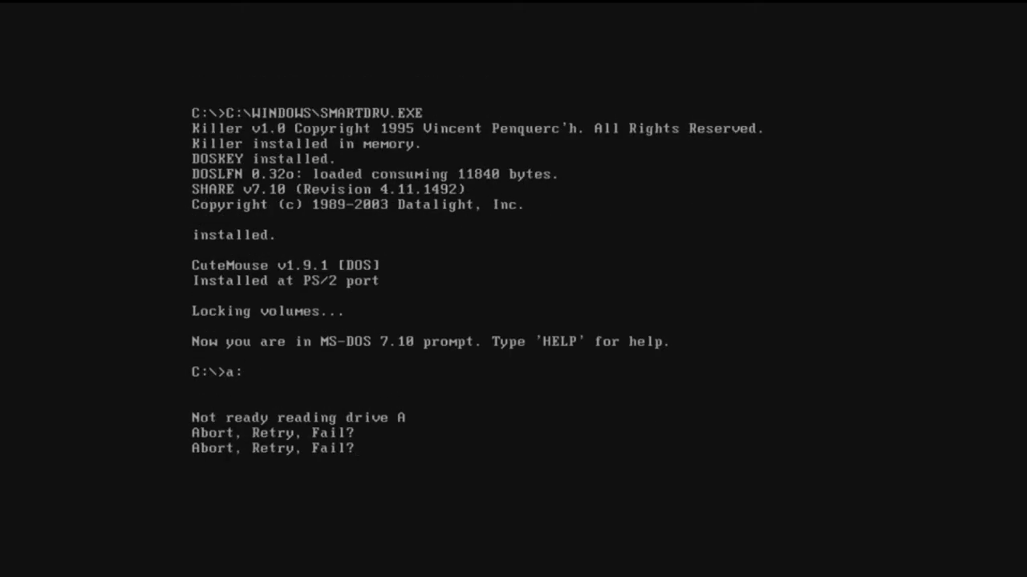
pyautogui.press('Return')
pyautogui.press('Return')
pyautogui.press('Return')
pyautogui.press('Return')
pyautogui.press('Return')
pyautogui.press('Return')
pyautogui.press('Return')
pyautogui.press('Return')
pyautogui.press('Return')
pyautogui.press('Return')
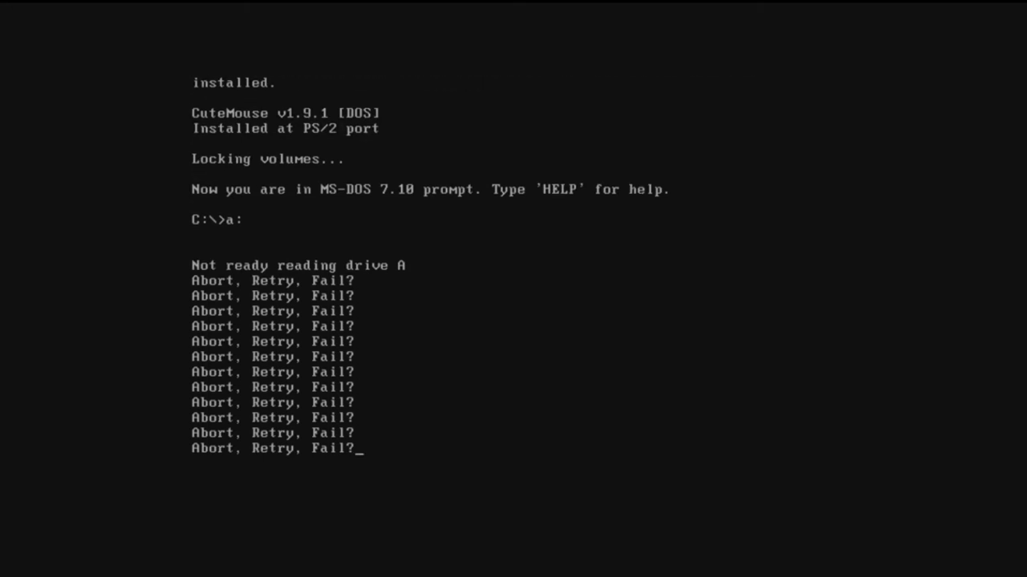
# Answer the drive A read error with Fail and Abort, and get to the A:\ prompt
pyautogui.press('f')
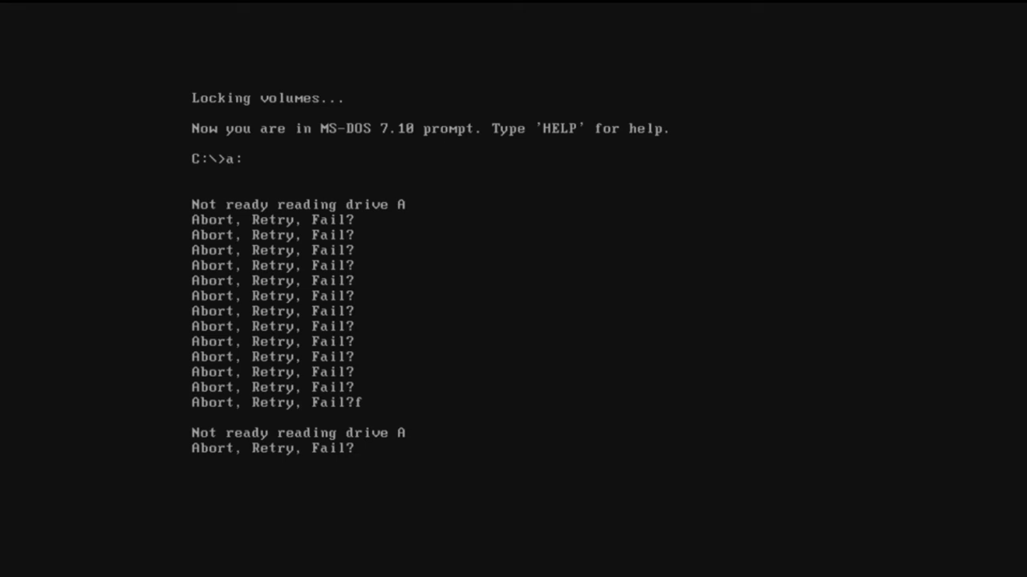
pyautogui.press('Up')
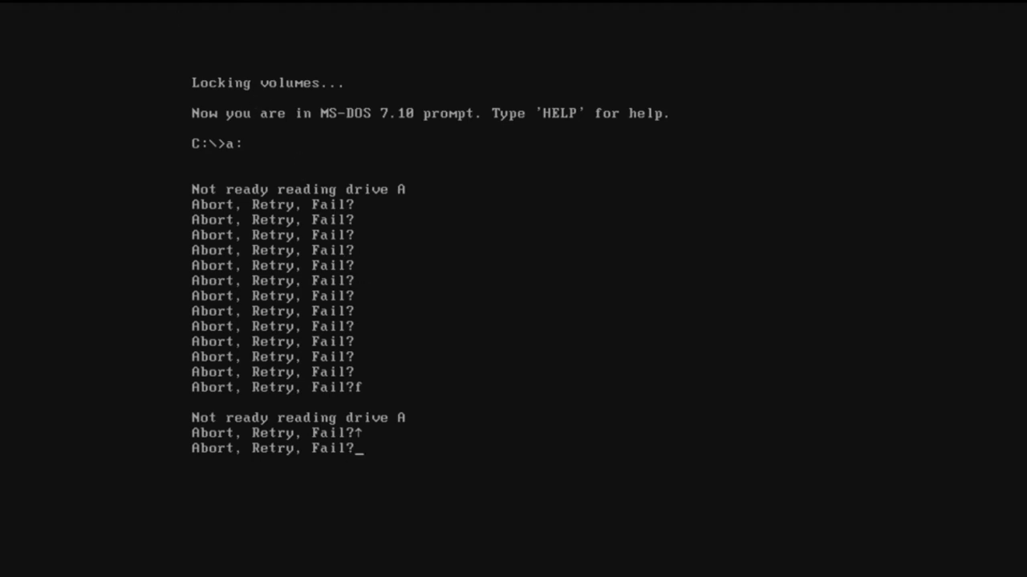
pyautogui.write('alid>')
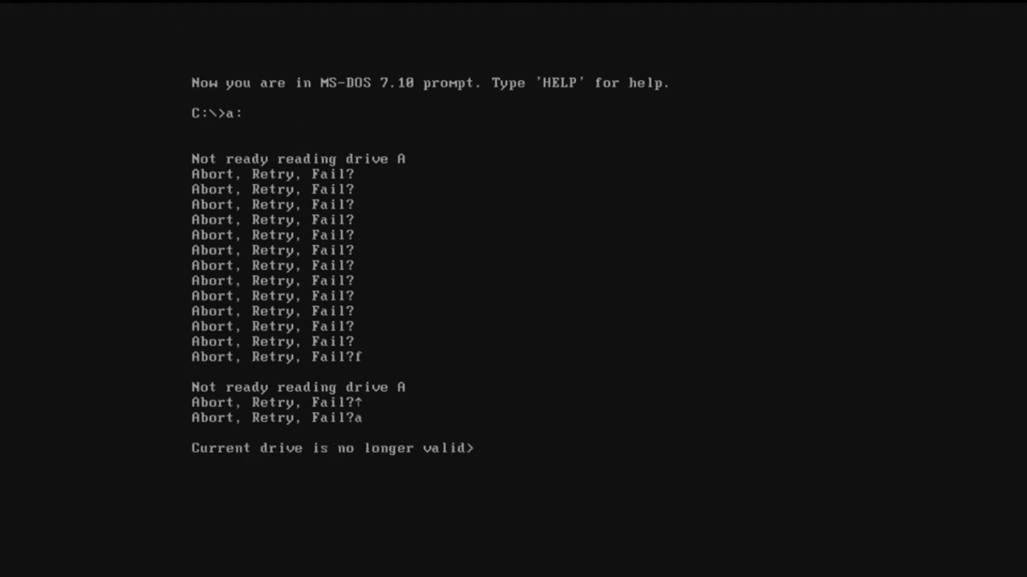
pyautogui.write('a')
pyautogui.press('Return')
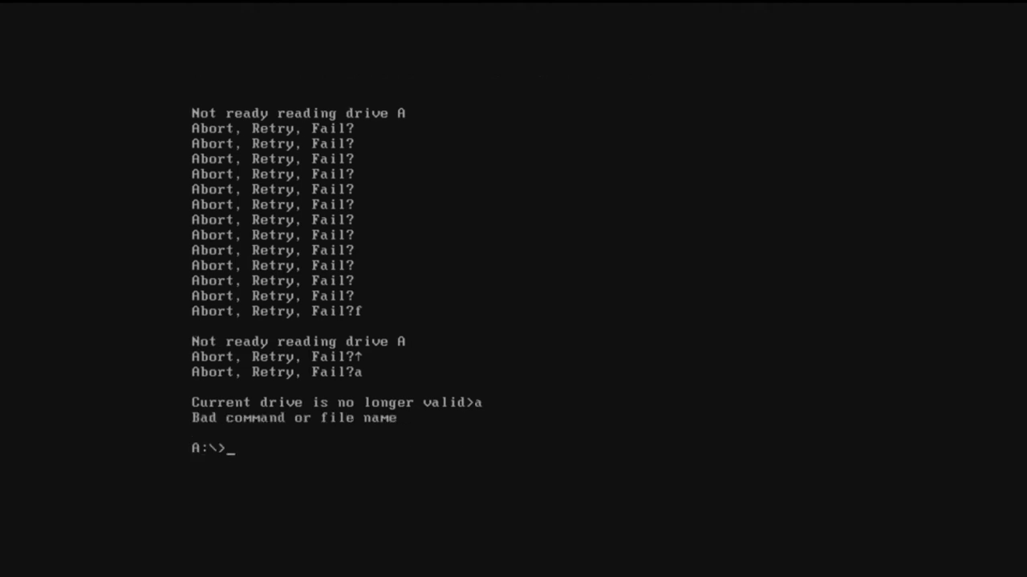
# Run setup from drive A to install Windows for Workgroups 3.11 again, and restart the computer when it finishes
pyautogui.write('setup')
pyautogui.press('Return')
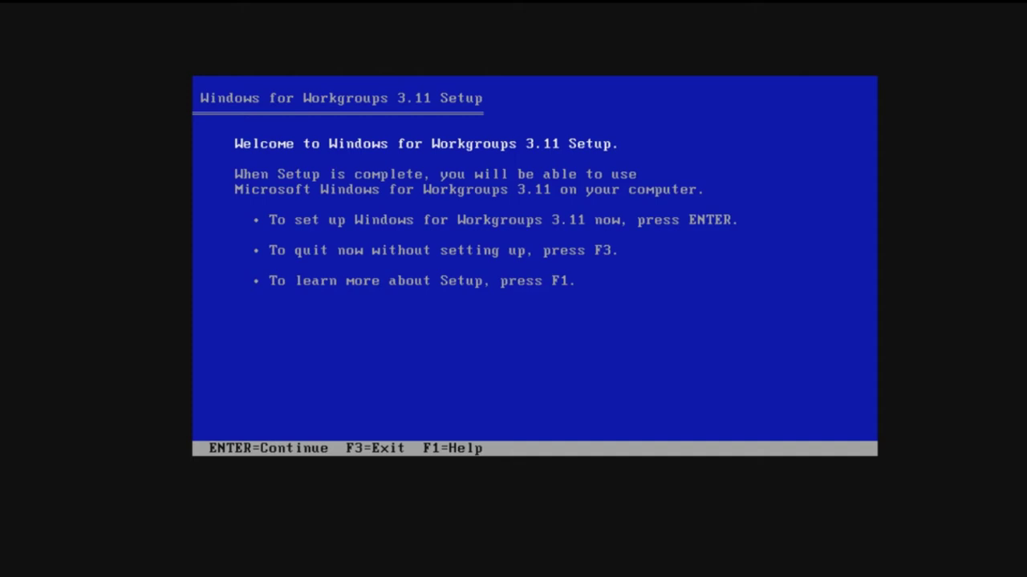
pyautogui.press('Return')
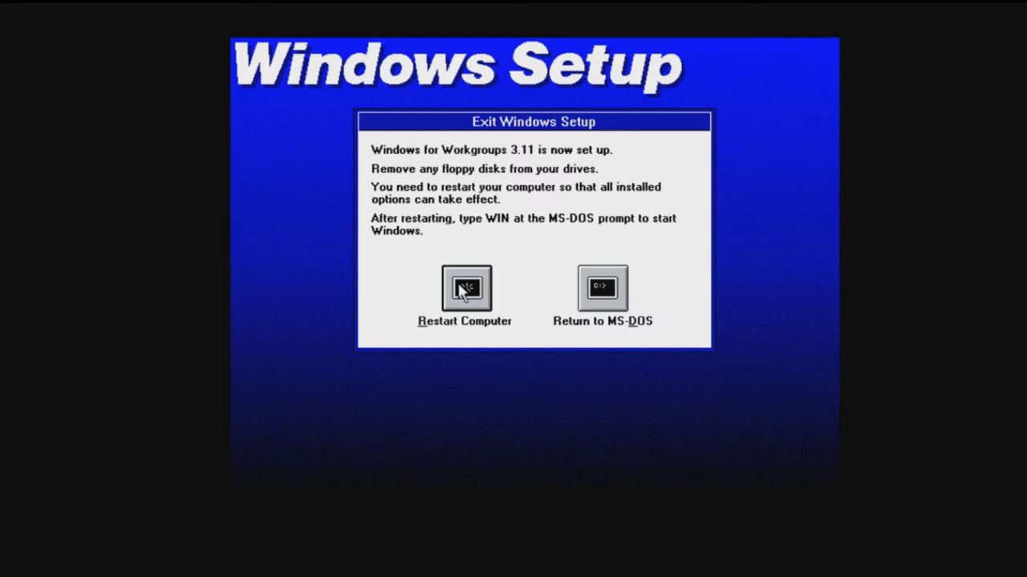
pyautogui.click(459, 289)
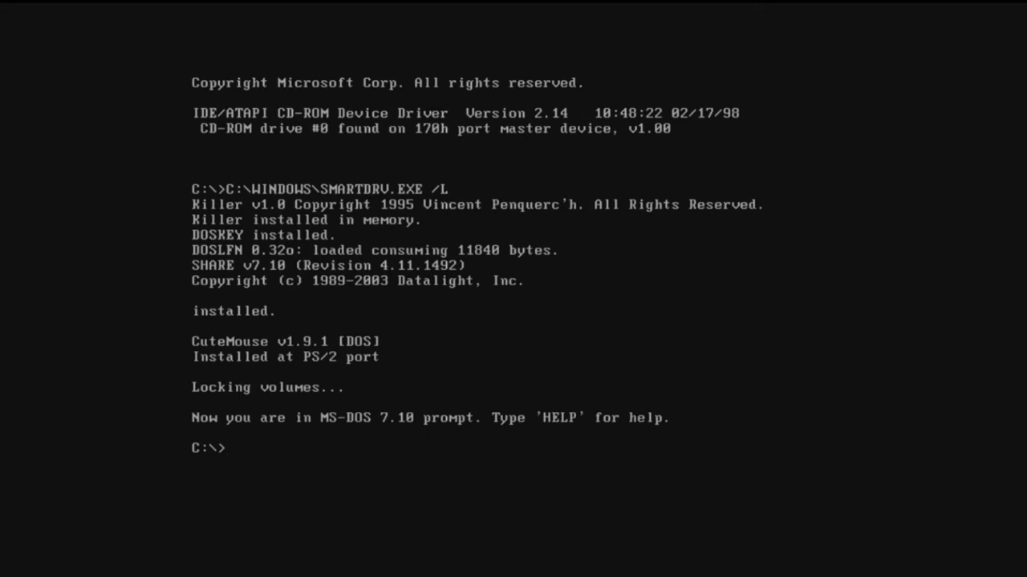
# Start Windows from the C:\ prompt with the WIN command
pyautogui.write('Wi')
pyautogui.press('BackSpace')
pyautogui.write('IN')
pyautogui.press('Return')
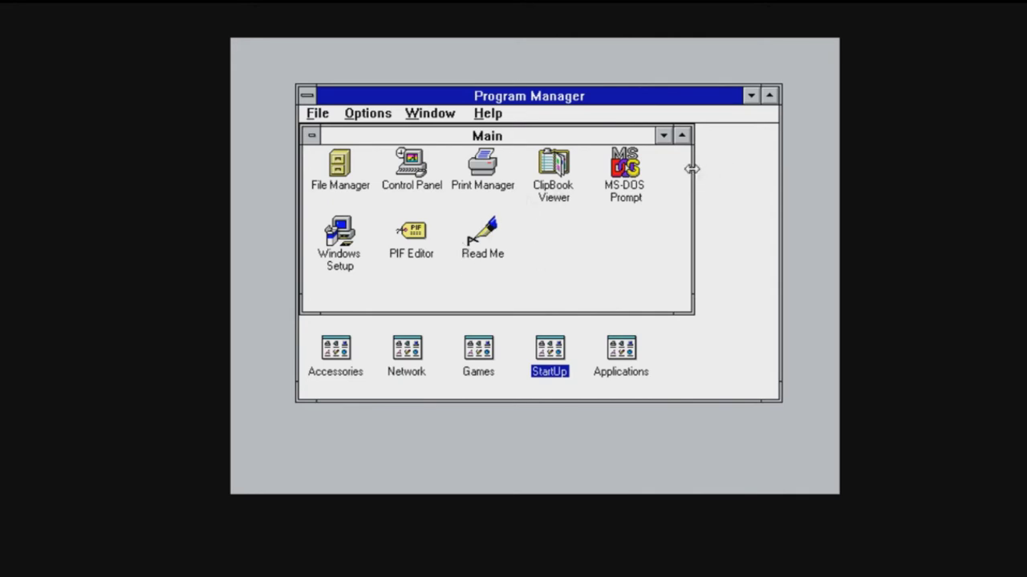
# Open the MS-DOS Prompt, return to Windows with the exit command, and close the Main group window
pyautogui.click(618, 198)
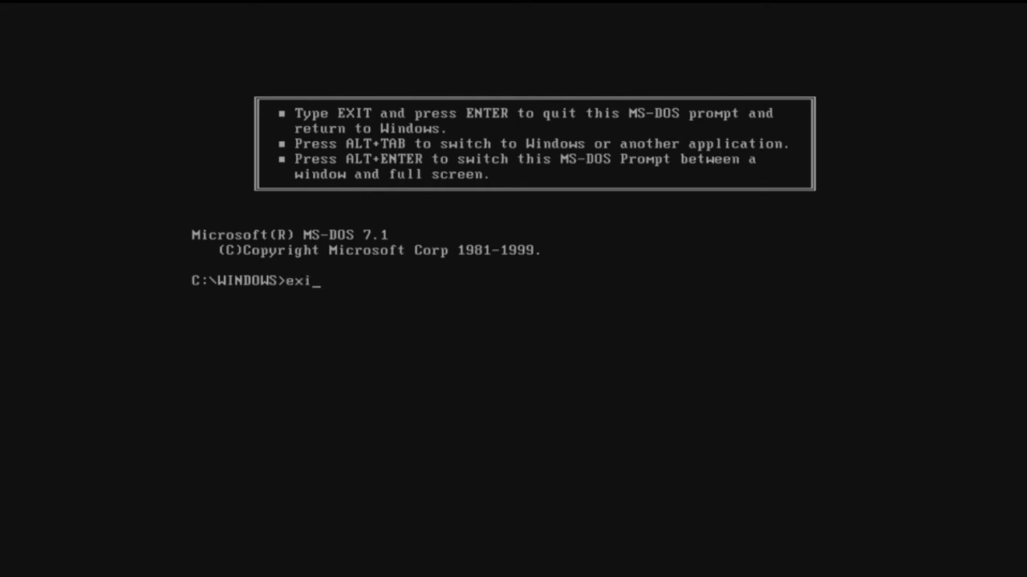
pyautogui.press('Return')
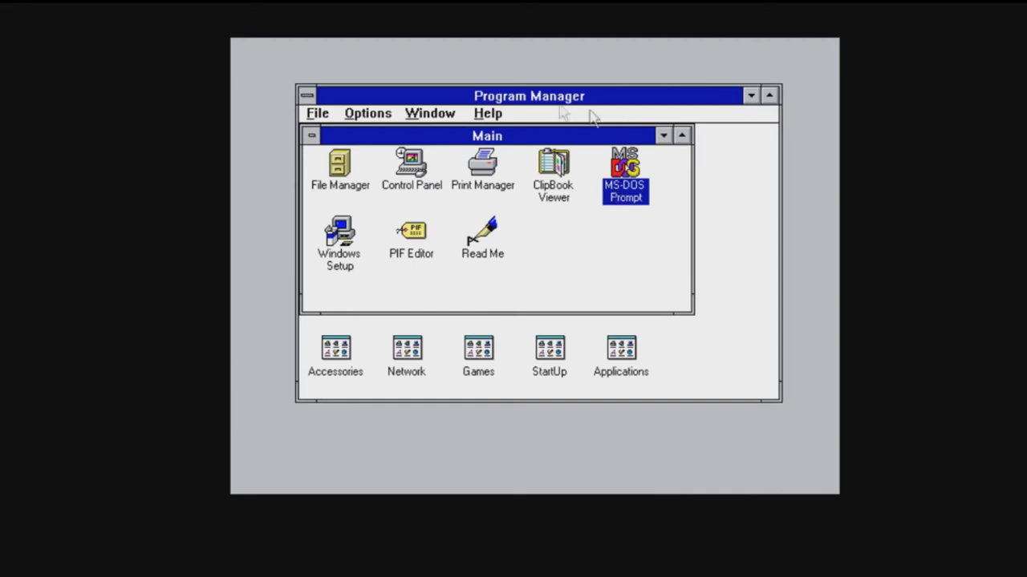
pyautogui.click(314, 137)
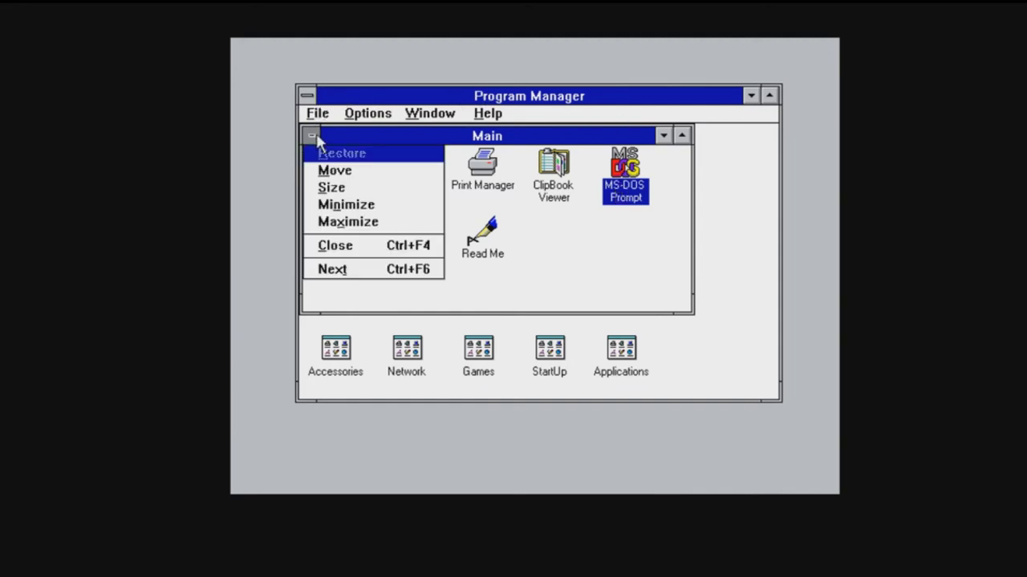
pyautogui.click(350, 246)
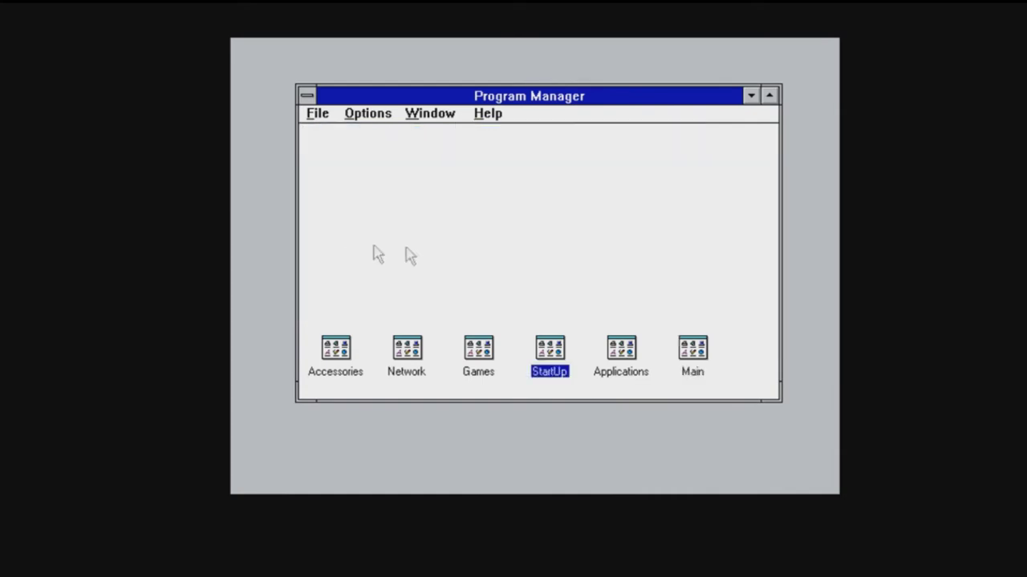
# Play a round of Minesweeper from the Games group until a mine is hit, and close the game
pyautogui.doubleClick(467, 365)
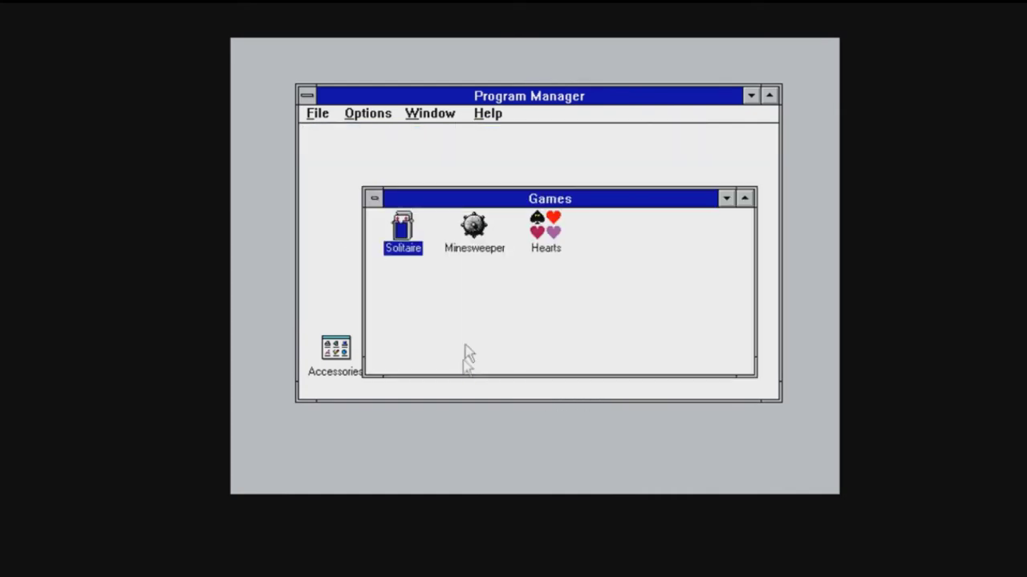
pyautogui.doubleClick(480, 231)
pyautogui.click(369, 203)
pyautogui.click(370, 218)
pyautogui.click(370, 233)
pyautogui.click(370, 249)
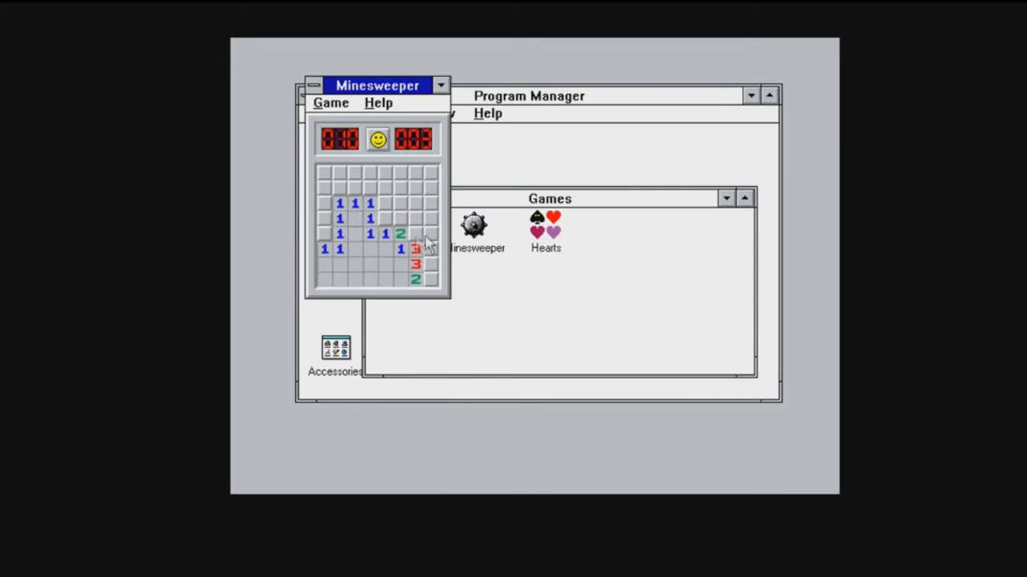
pyautogui.click(421, 173)
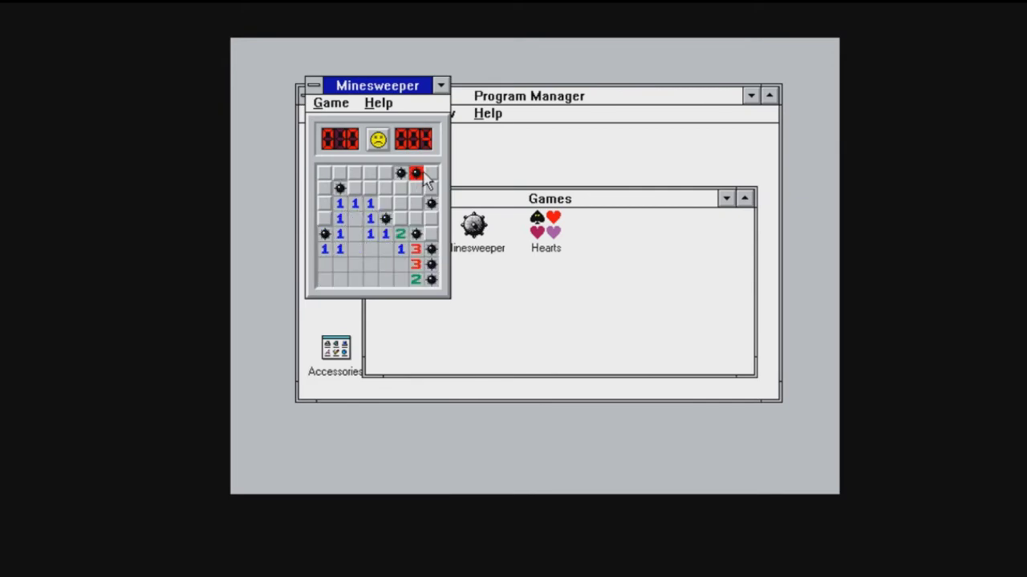
pyautogui.click(314, 86)
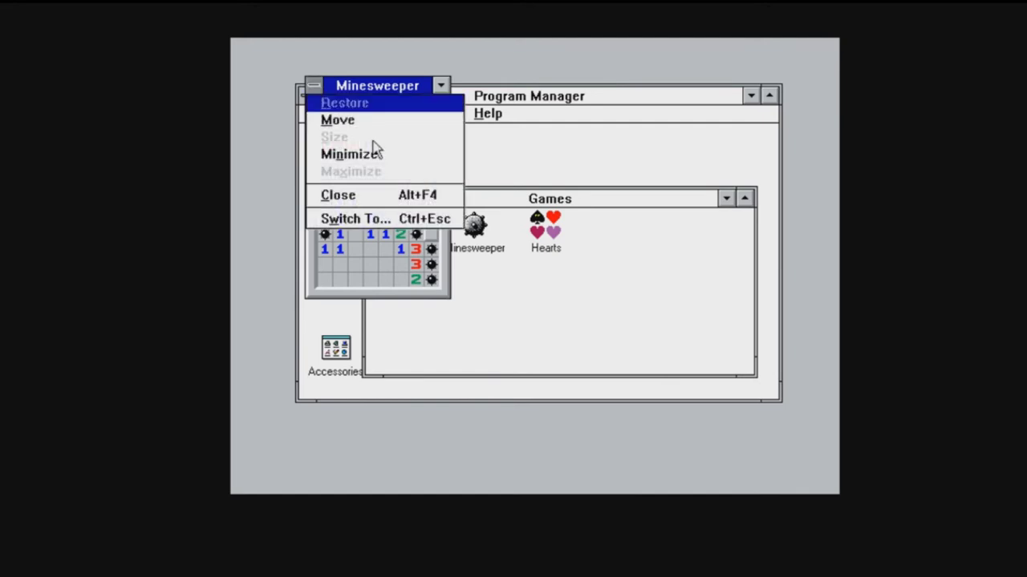
pyautogui.click(338, 195)
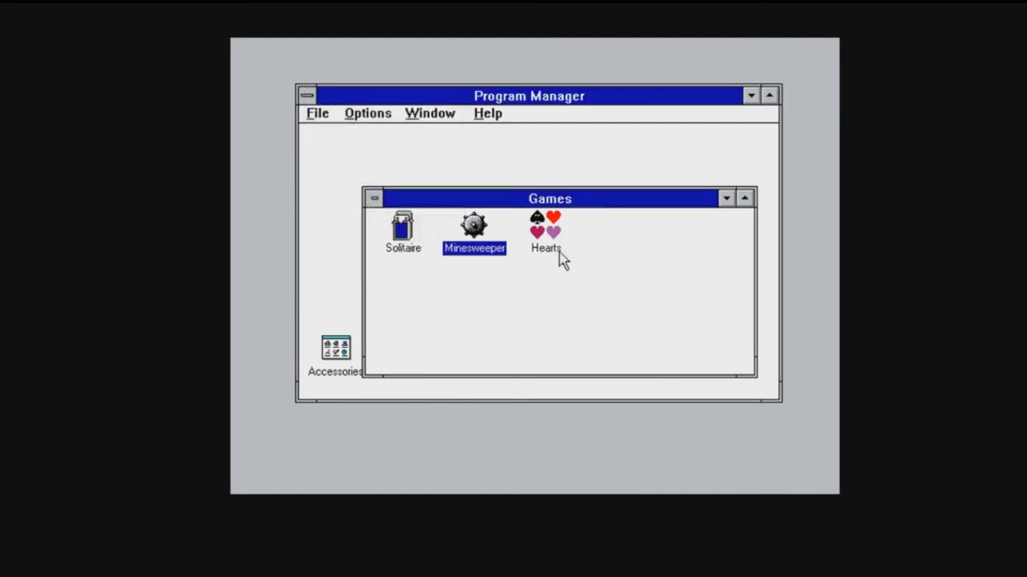
# Start Hearts from the Games group and enter the player's name to begin a game
pyautogui.doubleClick(542, 241)
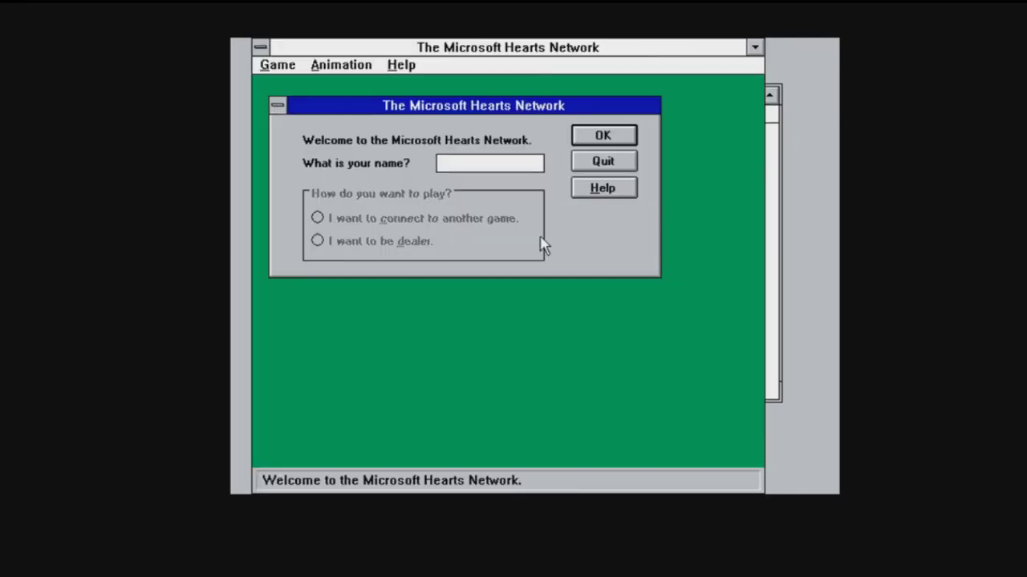
pyautogui.write('01034')
pyautogui.press('Return')
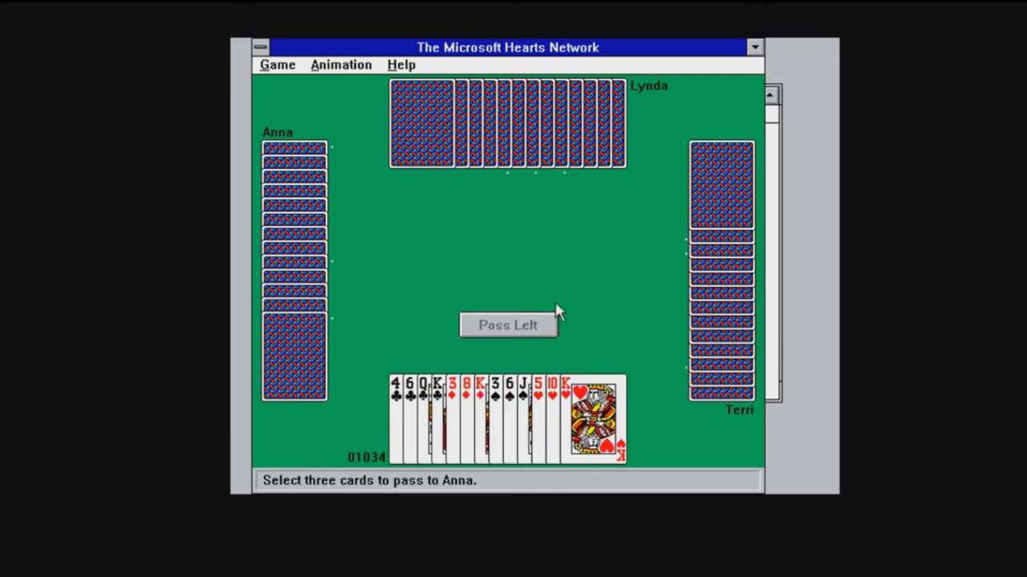
# Pass the four of clubs, three of diamonds and three of spades left, and accept the cards received
pyautogui.click(523, 440)
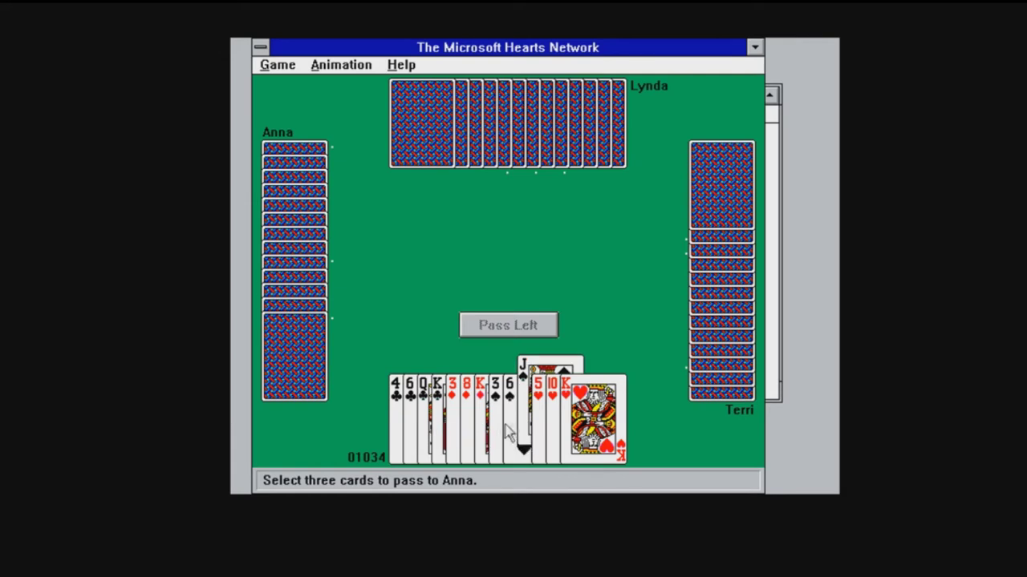
pyautogui.click(521, 429)
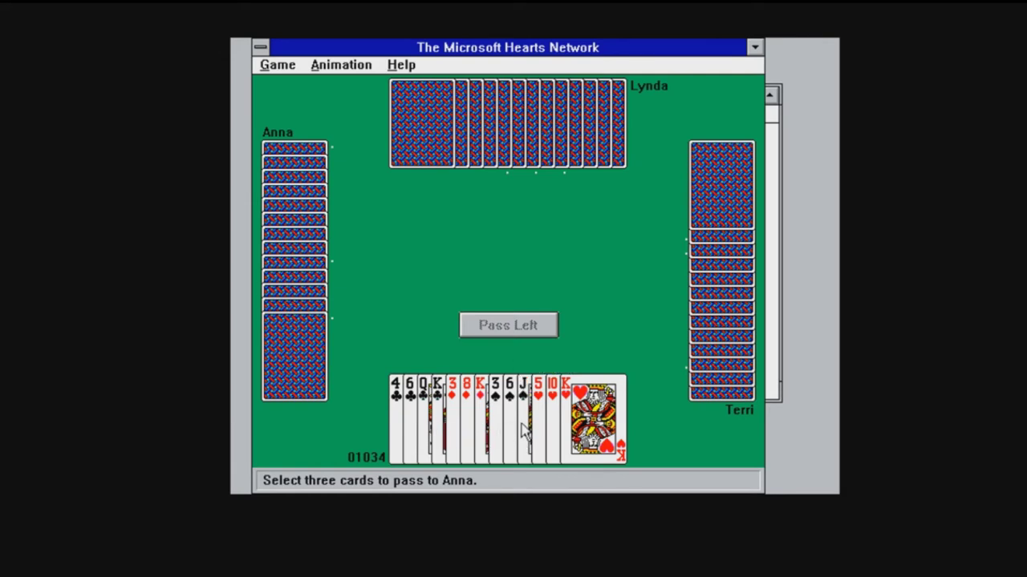
pyautogui.click(458, 427)
pyautogui.click(394, 425)
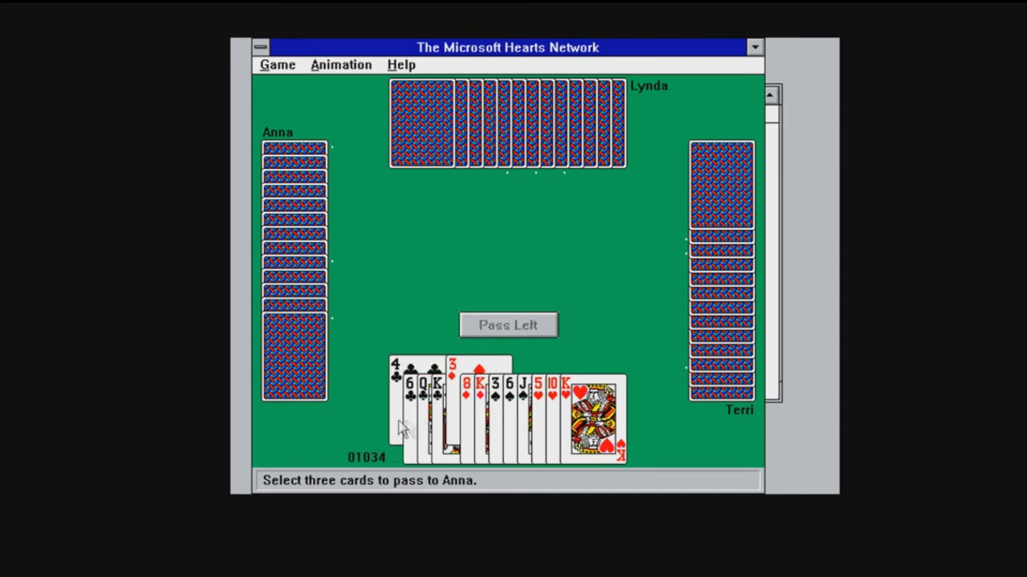
pyautogui.click(494, 430)
pyautogui.click(527, 325)
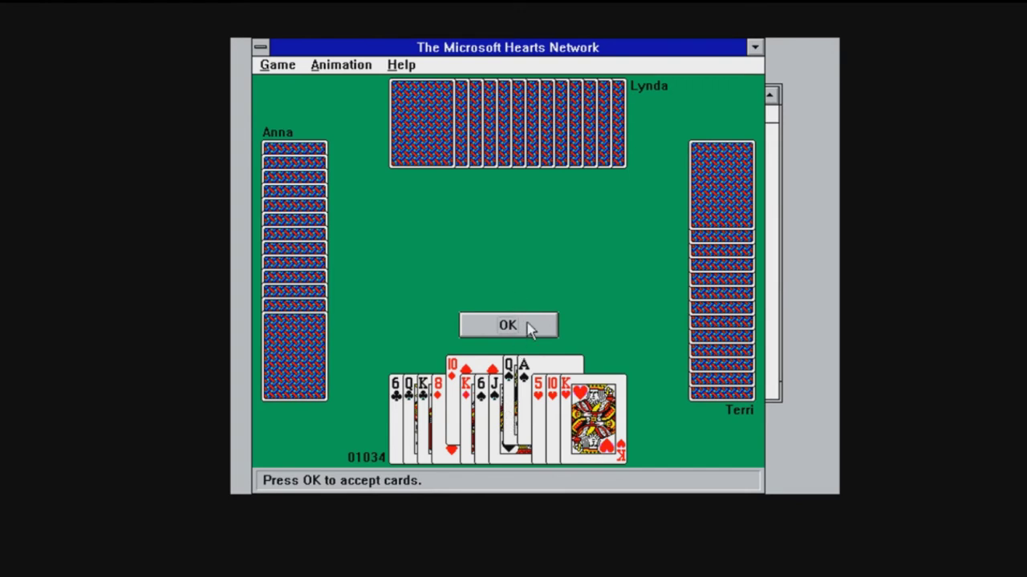
pyautogui.click(526, 327)
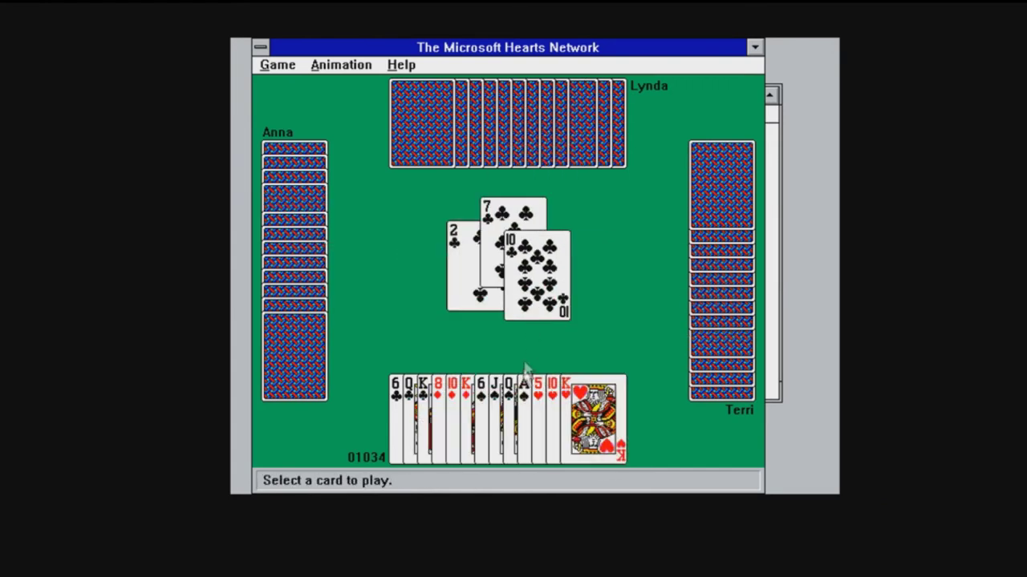
# Play the king of clubs, try to lead the five of hearts, and play the six and ace of spades instead
pyautogui.click(423, 402)
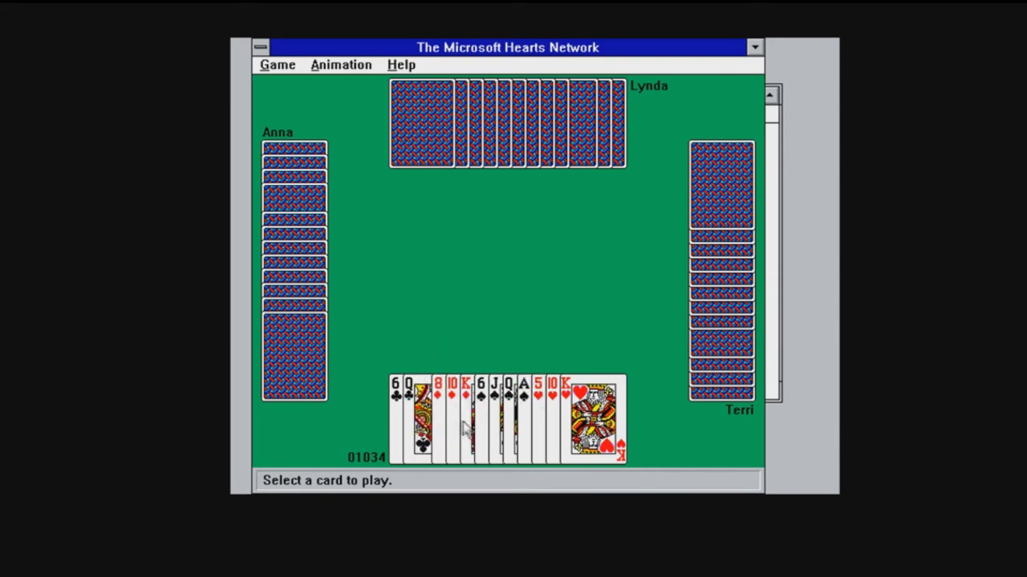
pyautogui.click(543, 433)
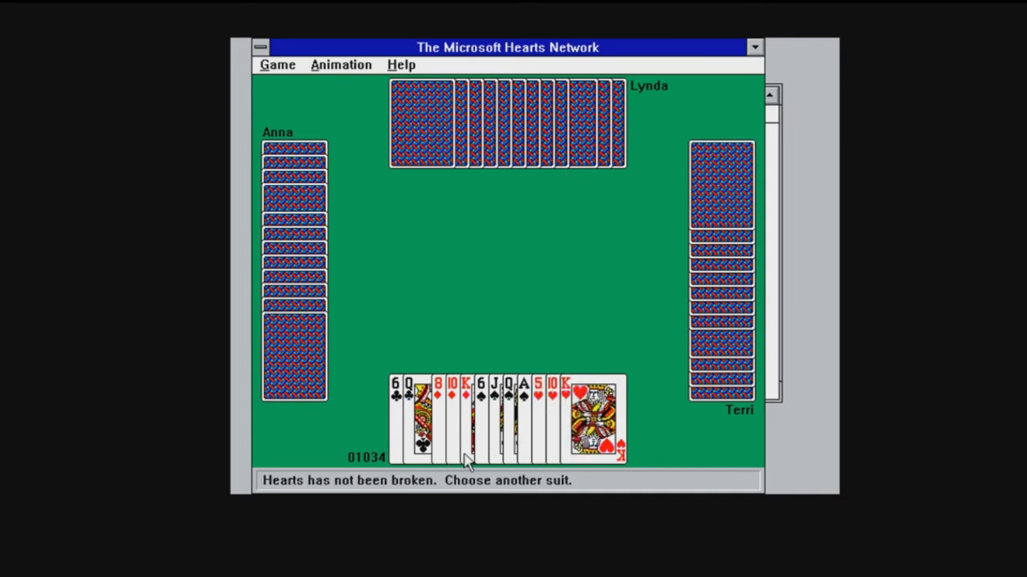
pyautogui.click(479, 433)
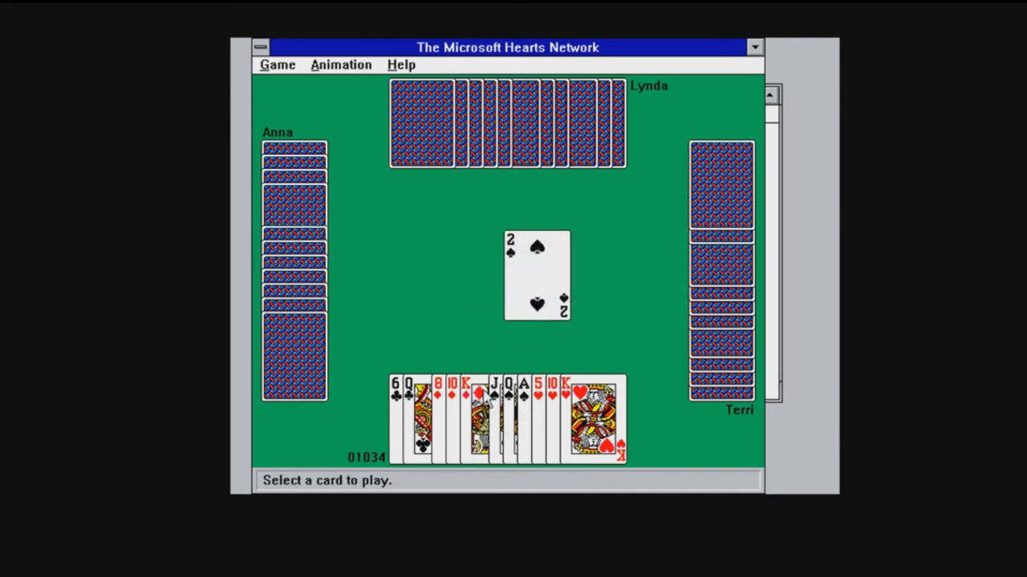
pyautogui.click(525, 405)
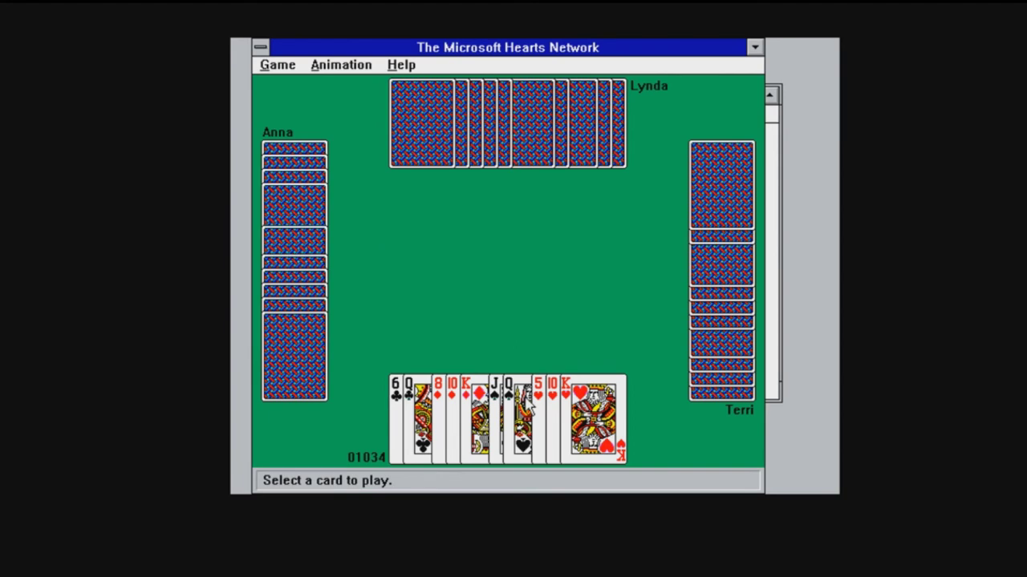
# Play the queen of spades, six of clubs, queen of clubs and jack of spades in the following Hearts tricks
pyautogui.click(525, 405)
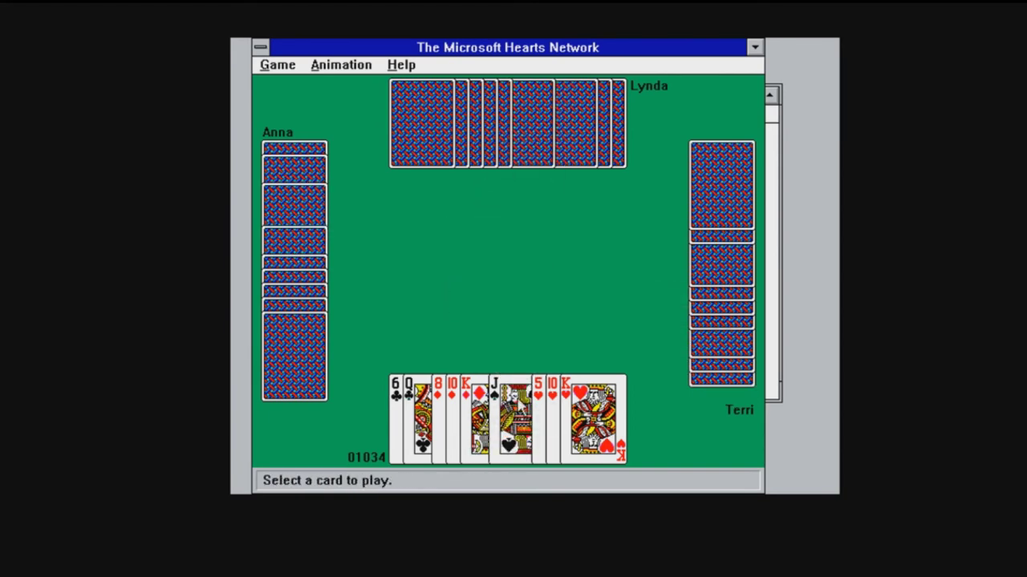
pyautogui.click(393, 407)
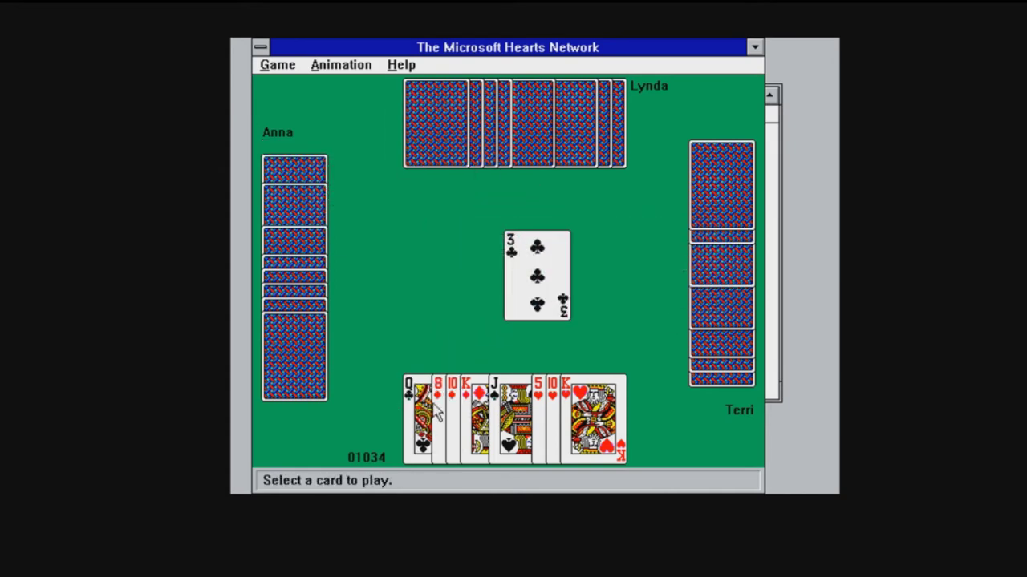
pyautogui.click(410, 414)
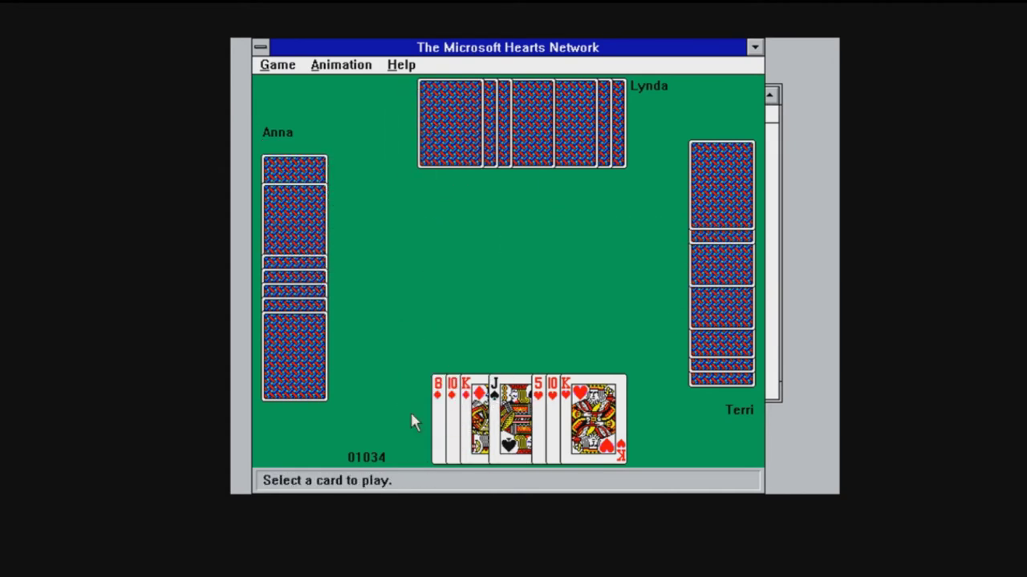
pyautogui.click(510, 418)
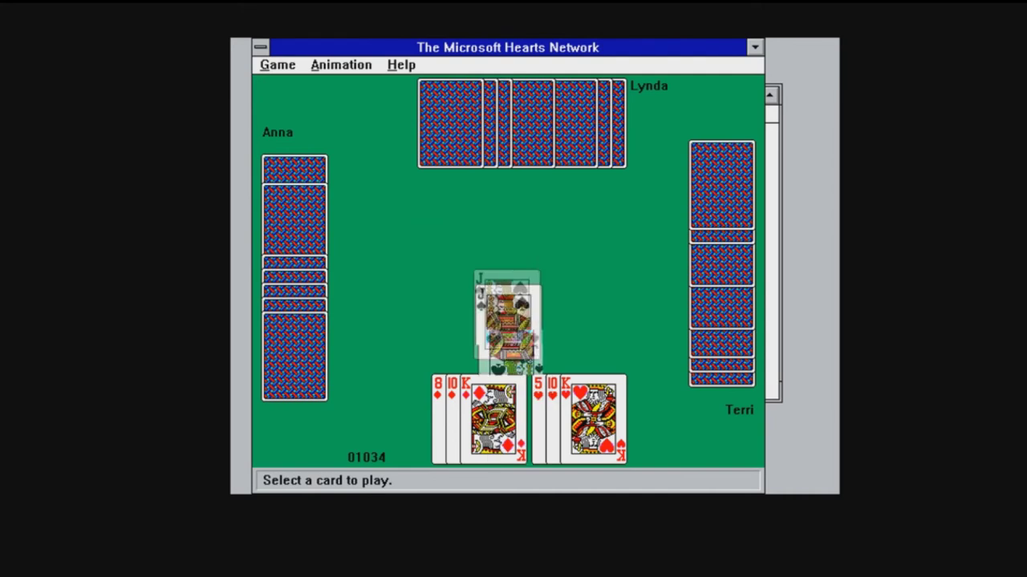
# Play the king of diamonds, king and ten of hearts, eight of diamonds, five of hearts and ten of diamonds, and dismiss the score sheet
pyautogui.click(513, 421)
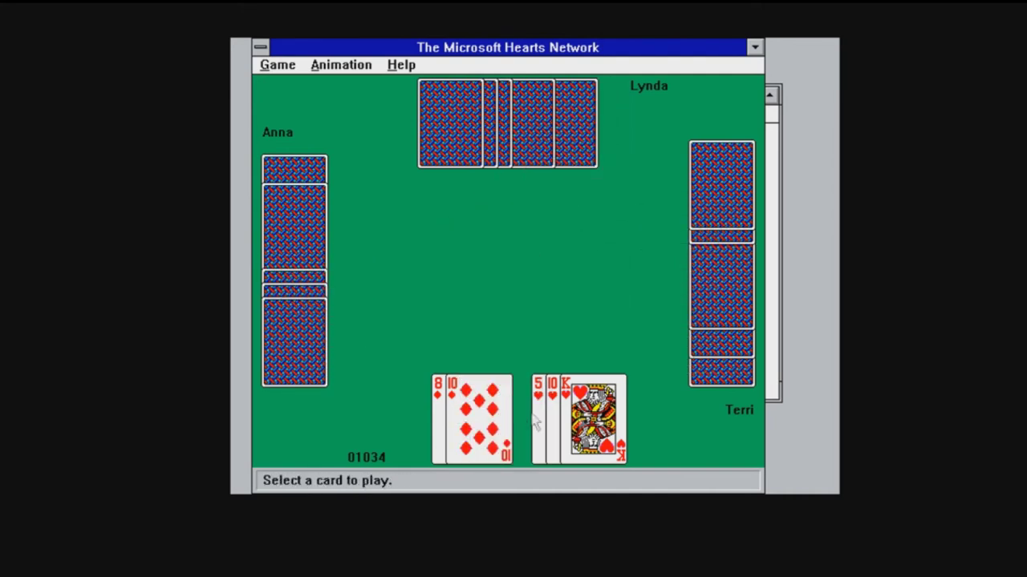
pyautogui.click(594, 426)
pyautogui.click(590, 424)
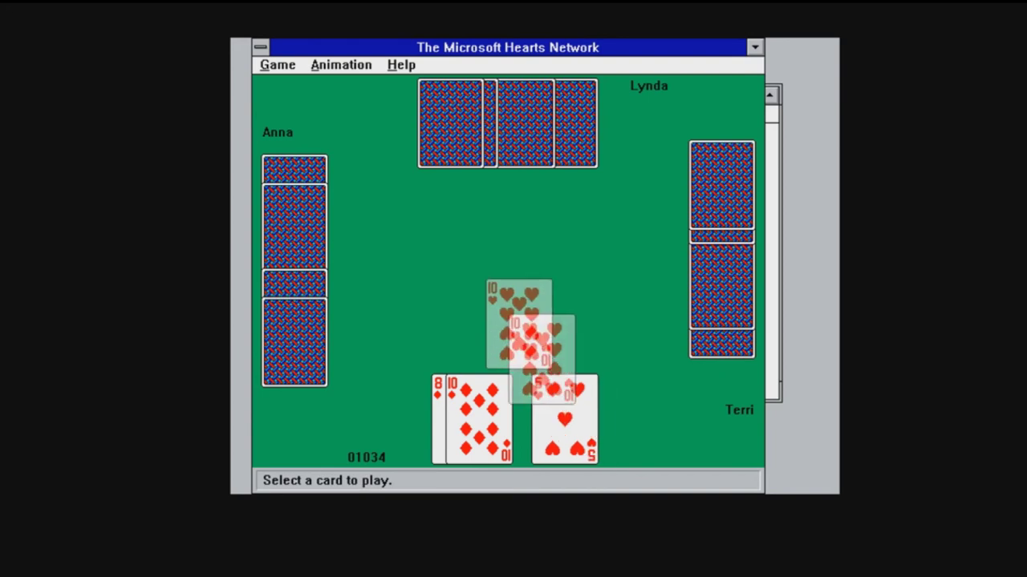
pyautogui.click(439, 419)
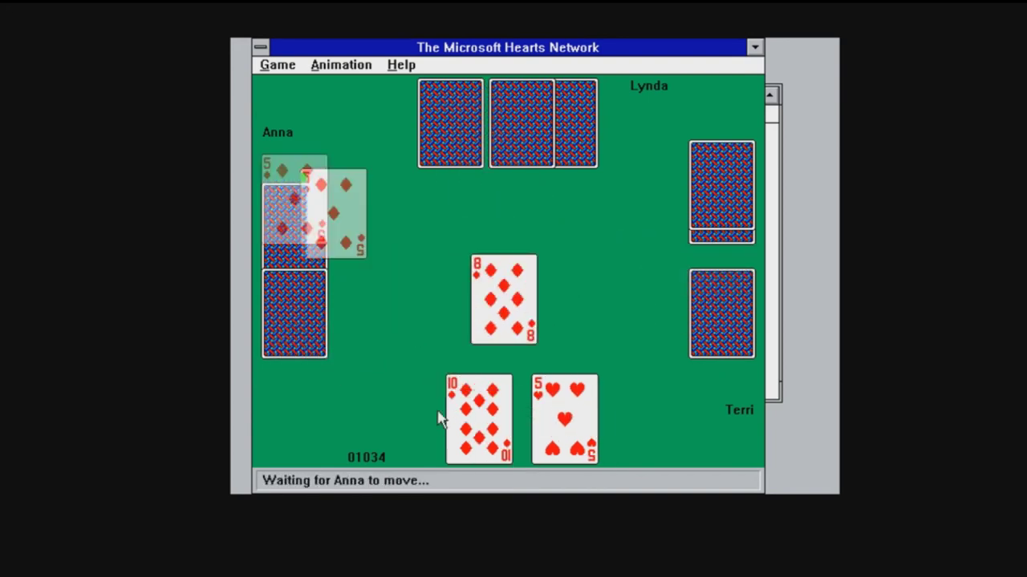
pyautogui.click(571, 425)
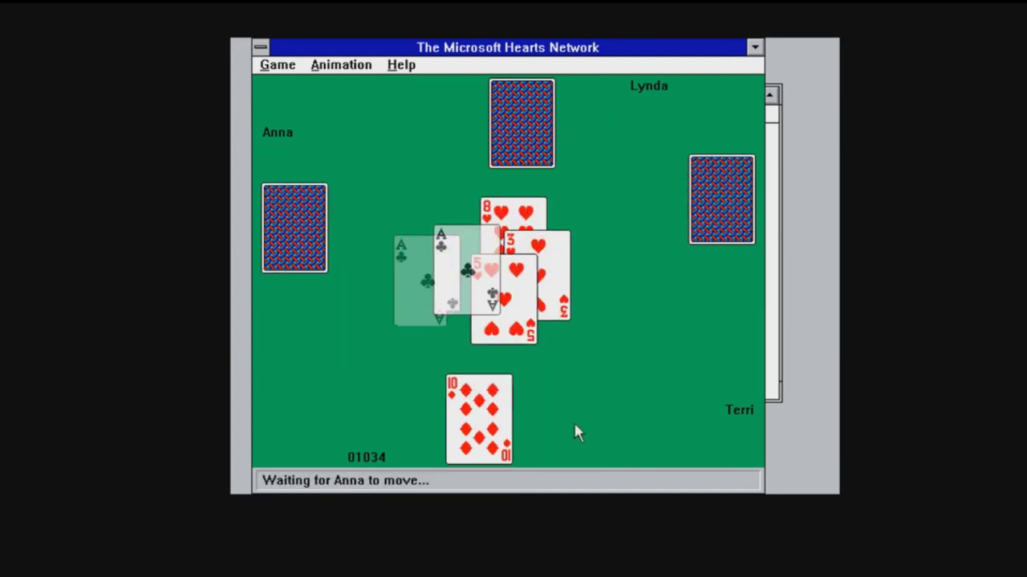
pyautogui.click(465, 421)
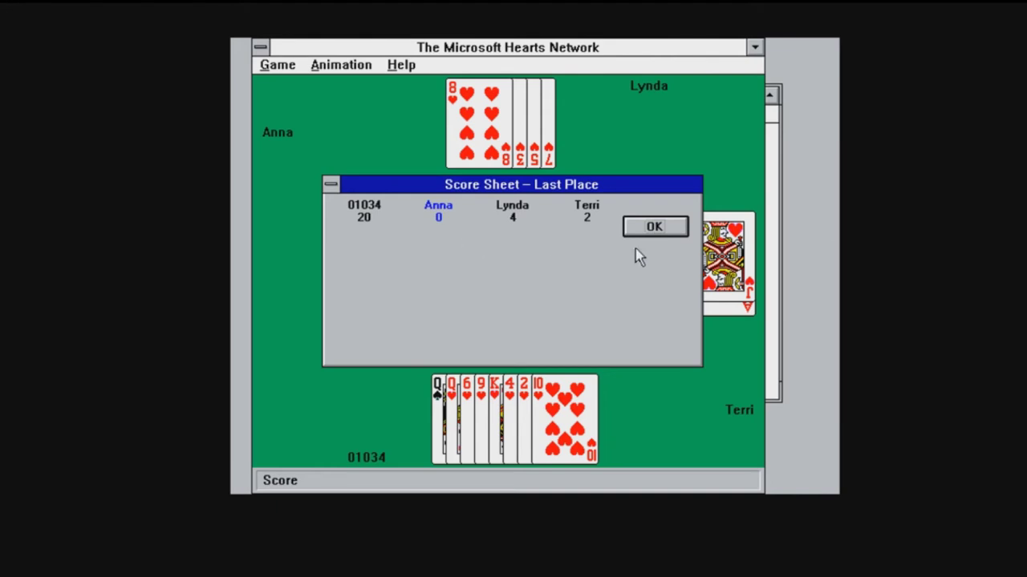
pyautogui.click(639, 227)
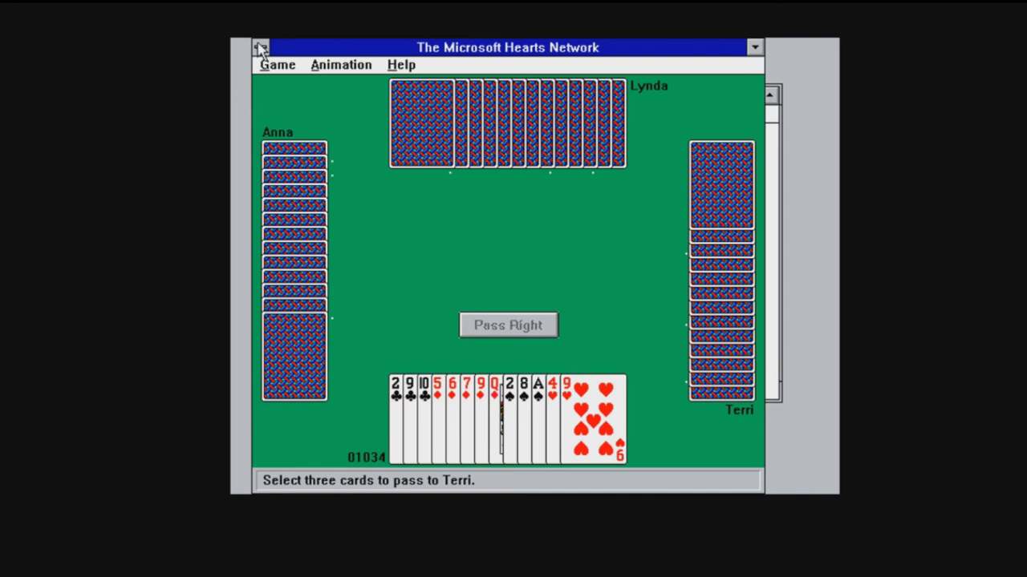
# Quit Hearts and close the Games group window in Program Manager
pyautogui.click(260, 47)
pyautogui.click(339, 158)
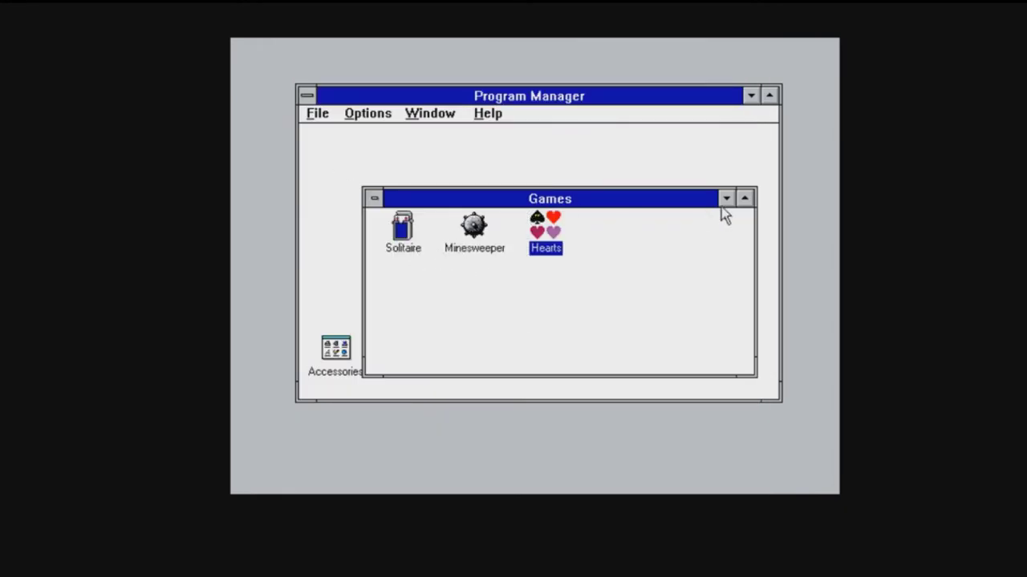
pyautogui.click(374, 200)
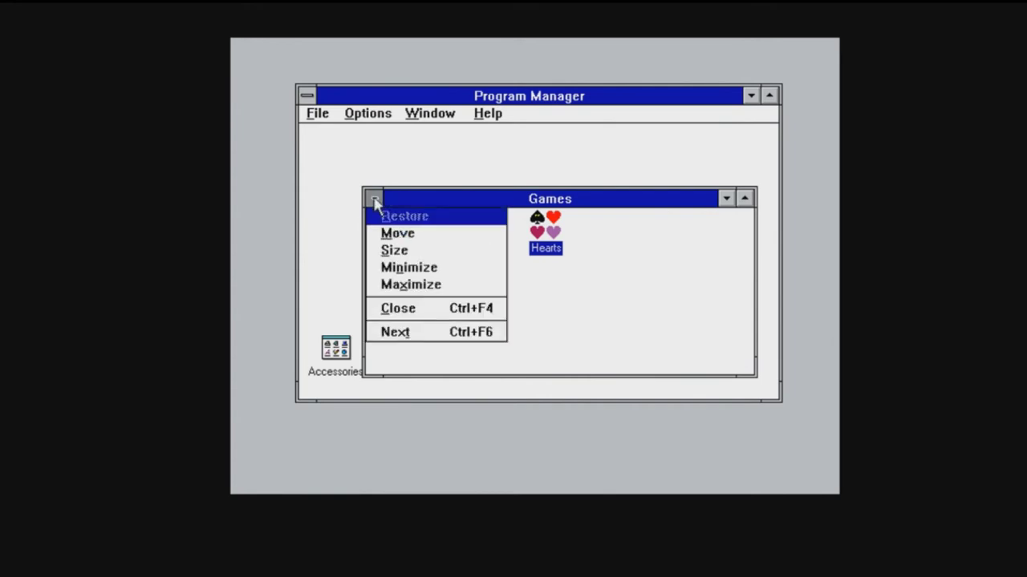
pyautogui.click(408, 309)
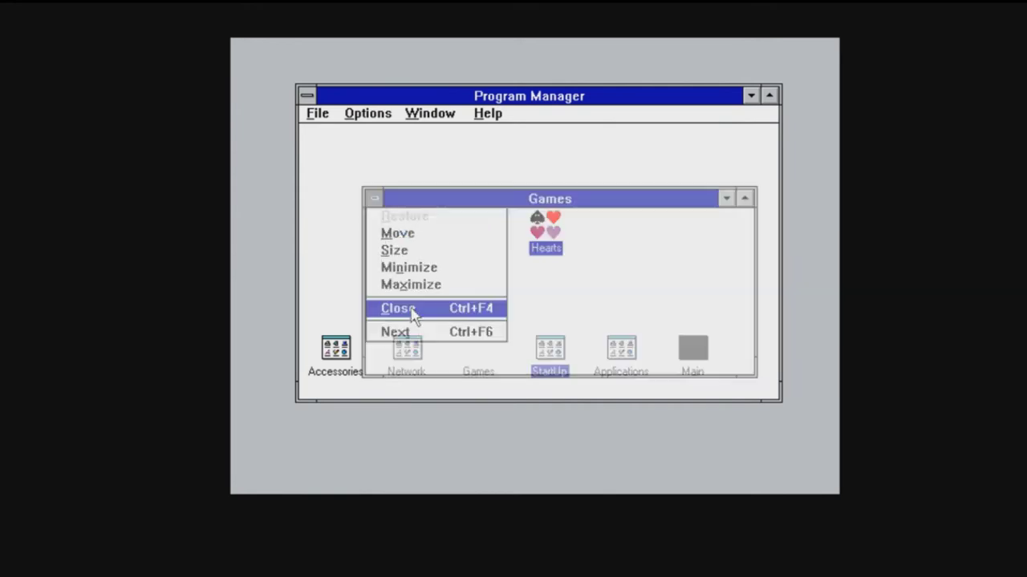
# Open Recorder from the Accessories group, look at its macro commands, and close it
pyautogui.doubleClick(345, 367)
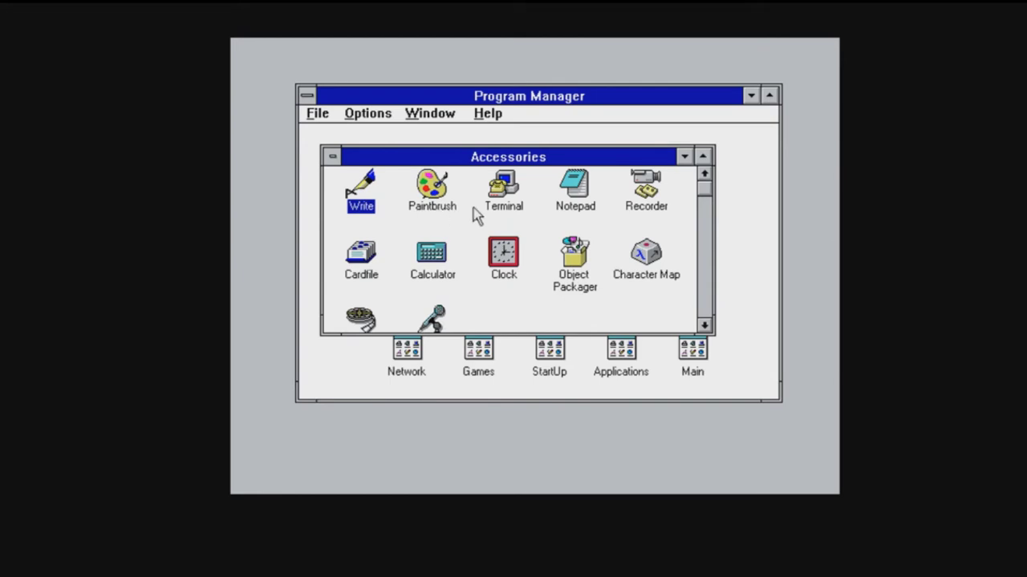
pyautogui.doubleClick(659, 214)
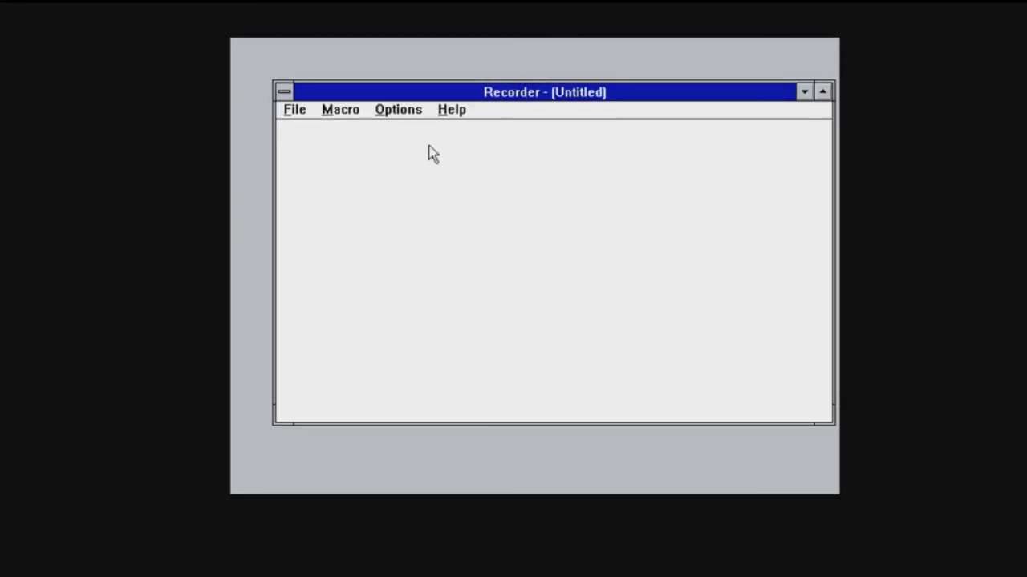
pyautogui.click(345, 111)
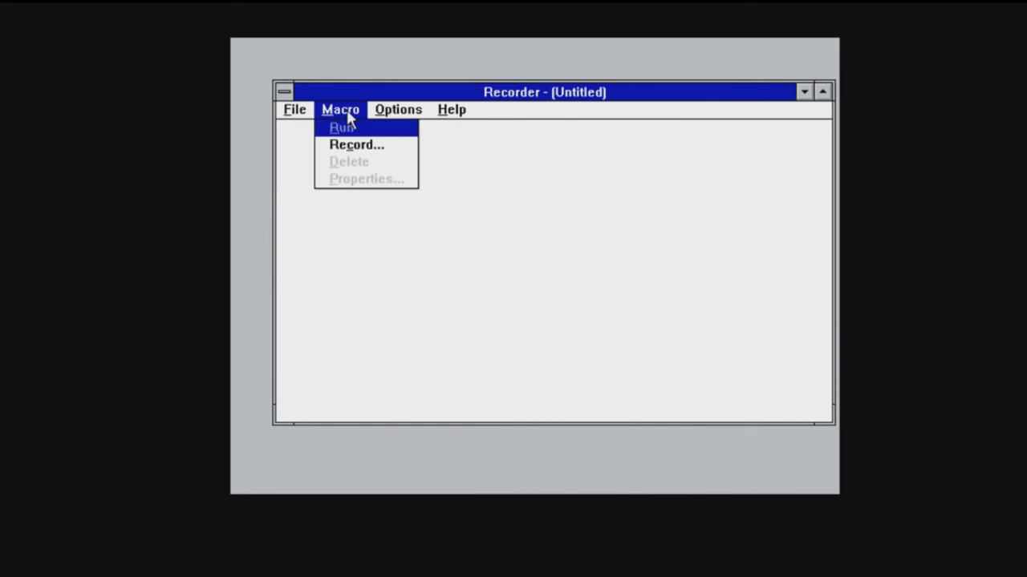
pyautogui.click(284, 91)
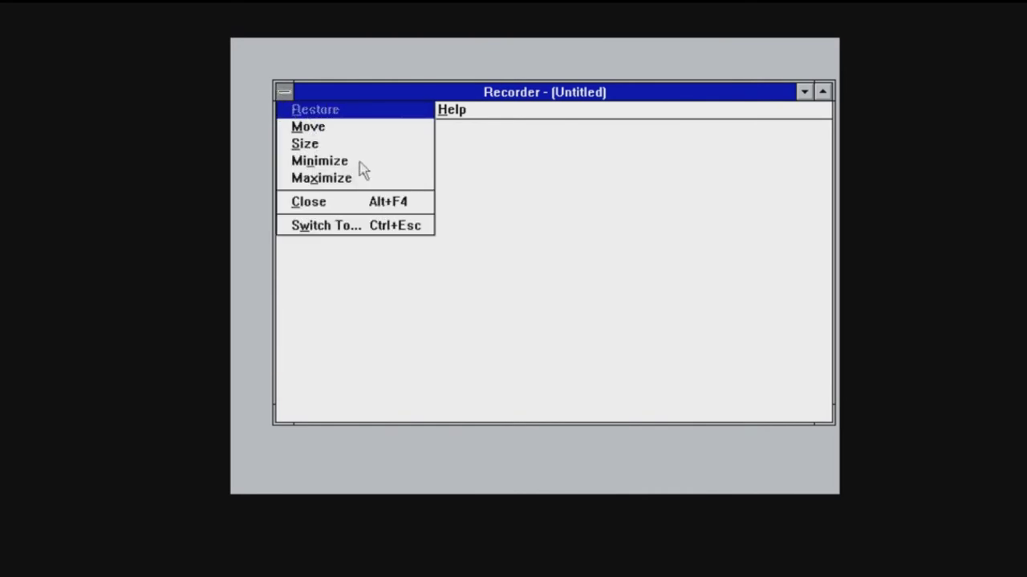
pyautogui.click(343, 203)
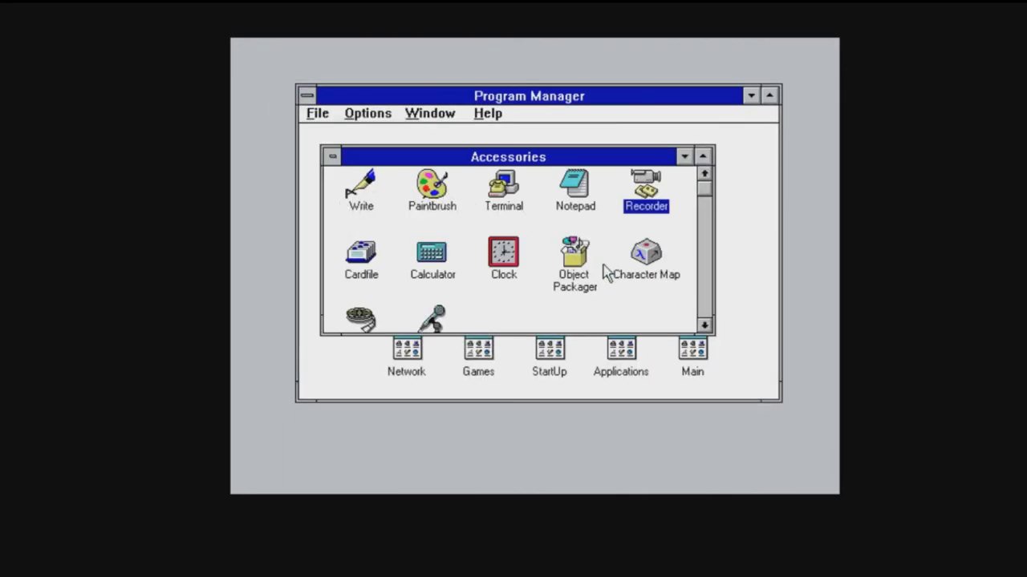
# Start Clock from the Accessories group, bring up the Task List from it, and close the list
pyautogui.moveTo(709, 193); pyautogui.dragTo(706, 324)
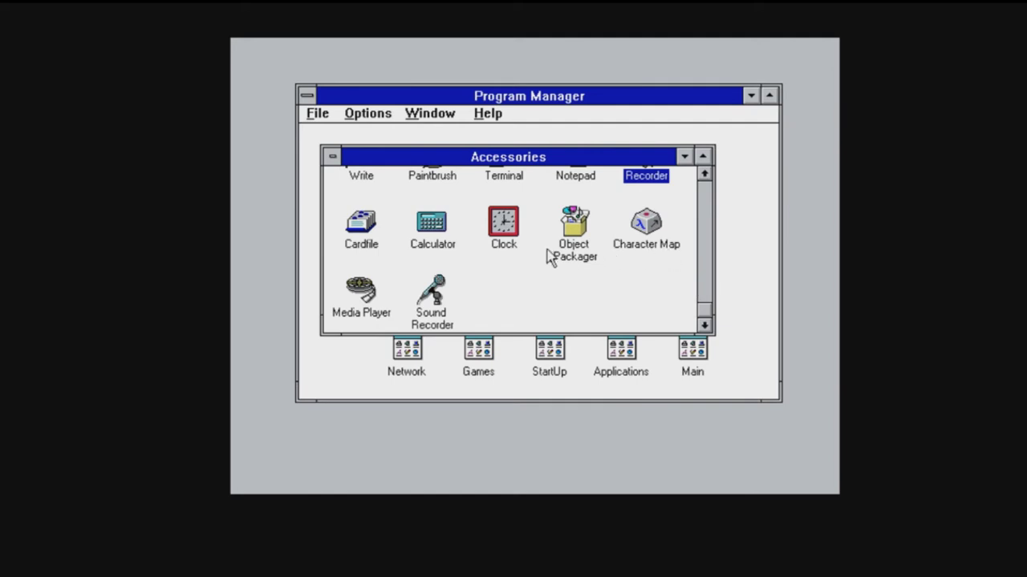
pyautogui.doubleClick(503, 227)
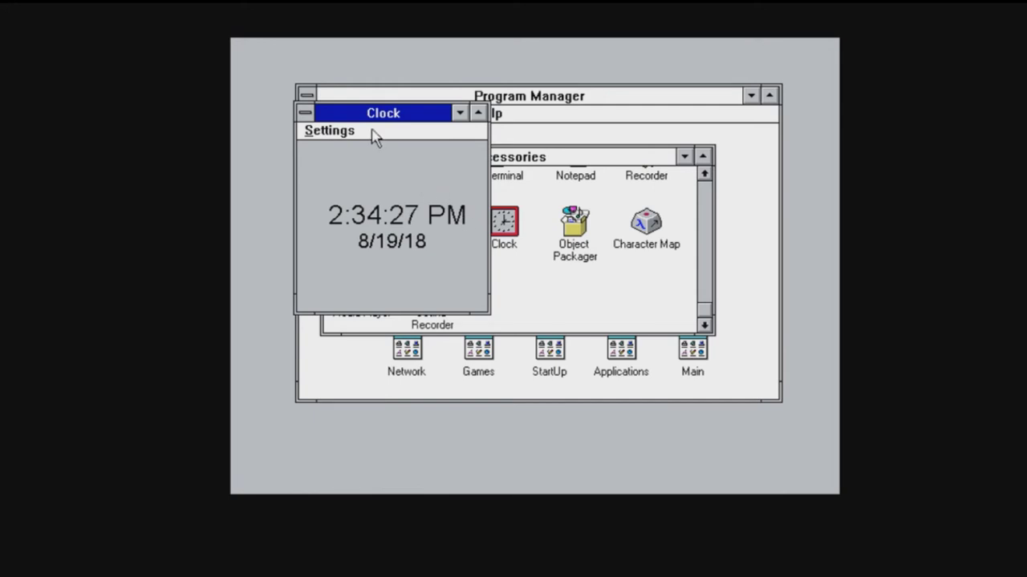
pyautogui.click(305, 113)
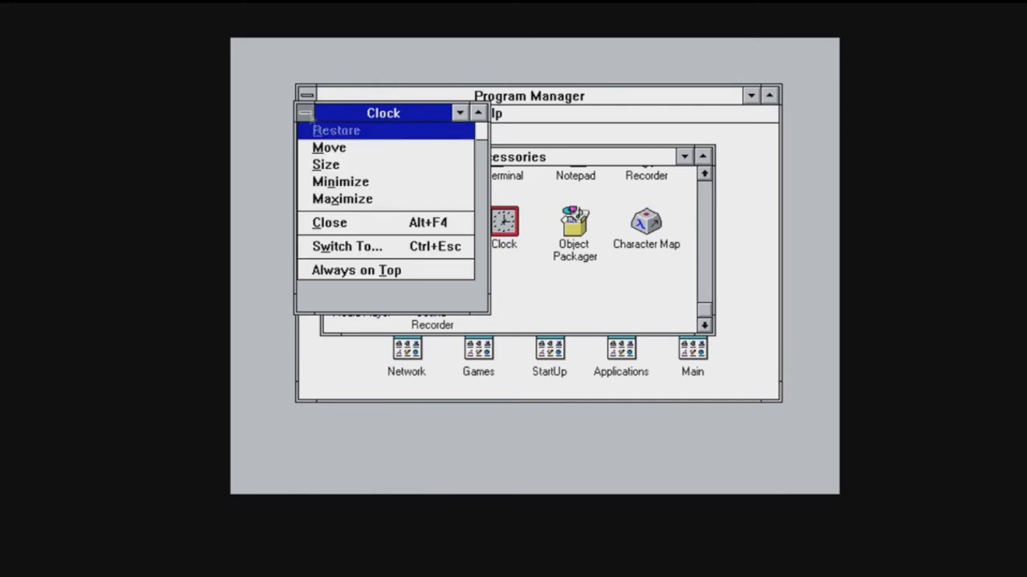
pyautogui.click(353, 248)
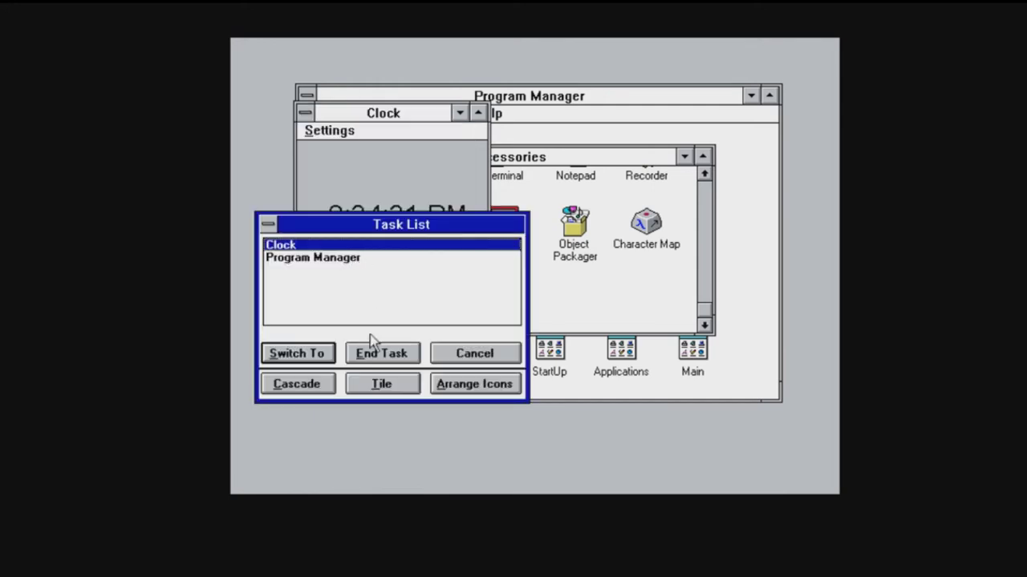
pyautogui.click(272, 222)
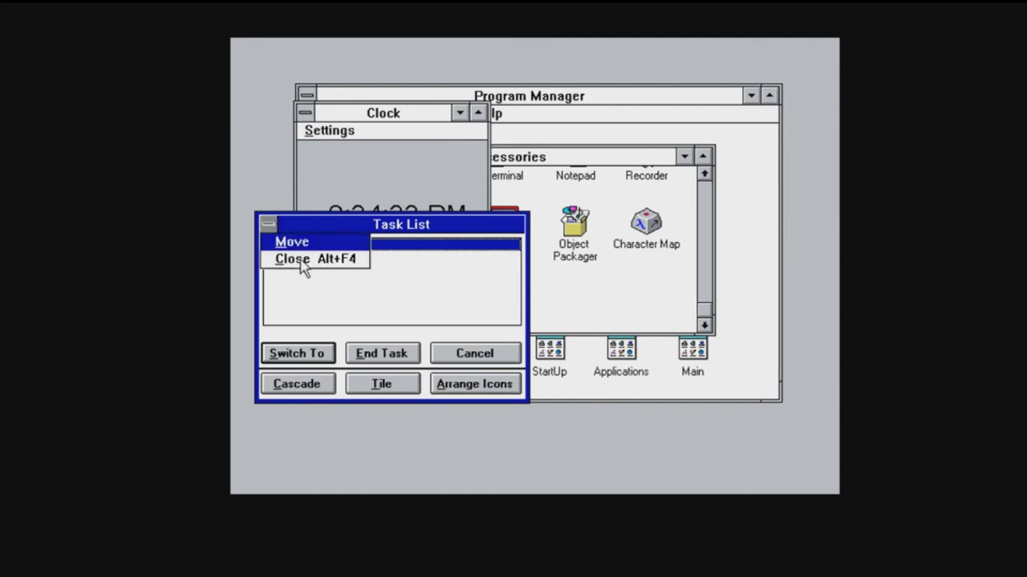
pyautogui.click(301, 262)
# Bring up the Task List from Clock again, cancel it, and close Clock
pyautogui.click(306, 115)
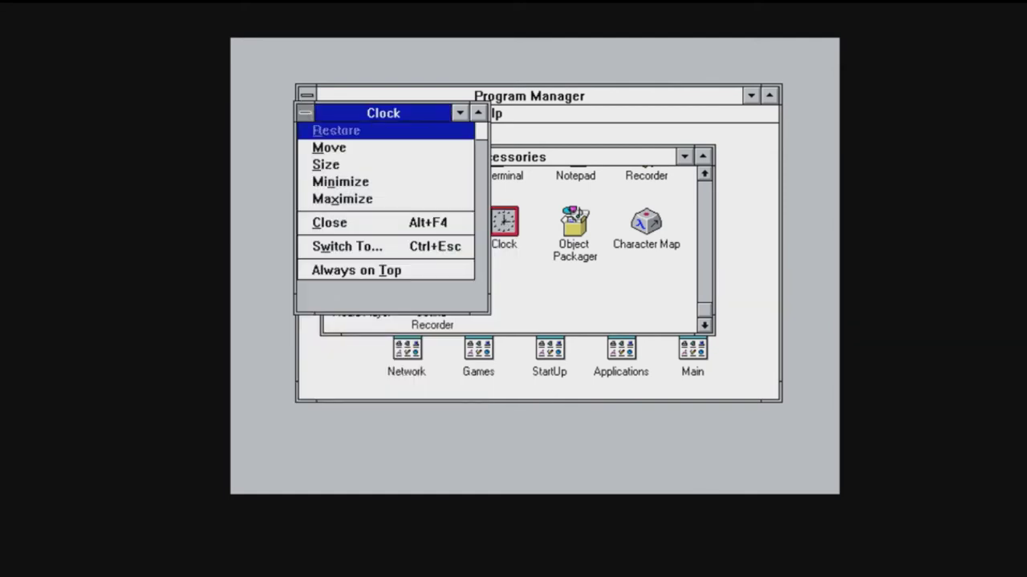
pyautogui.click(339, 249)
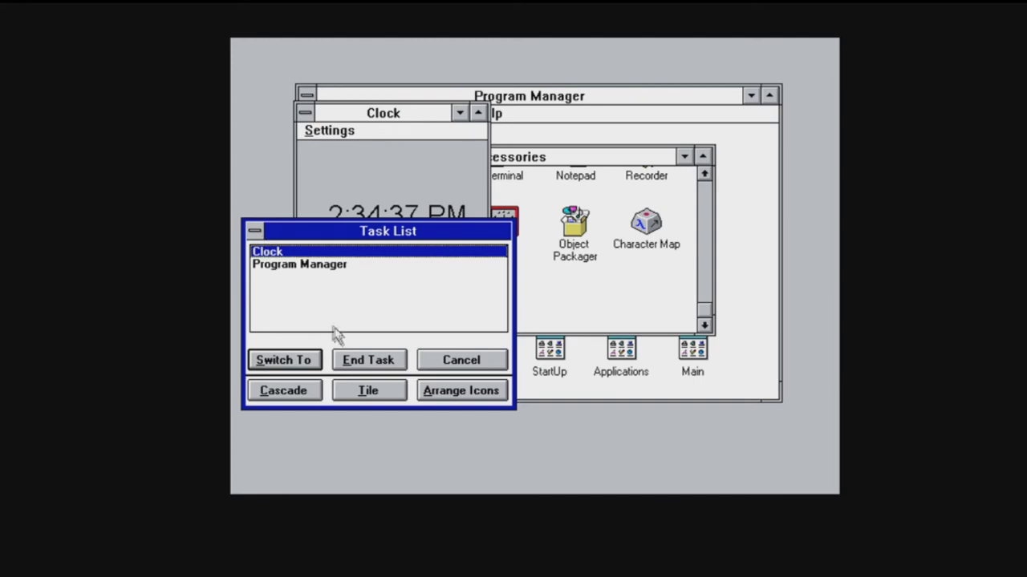
pyautogui.click(469, 361)
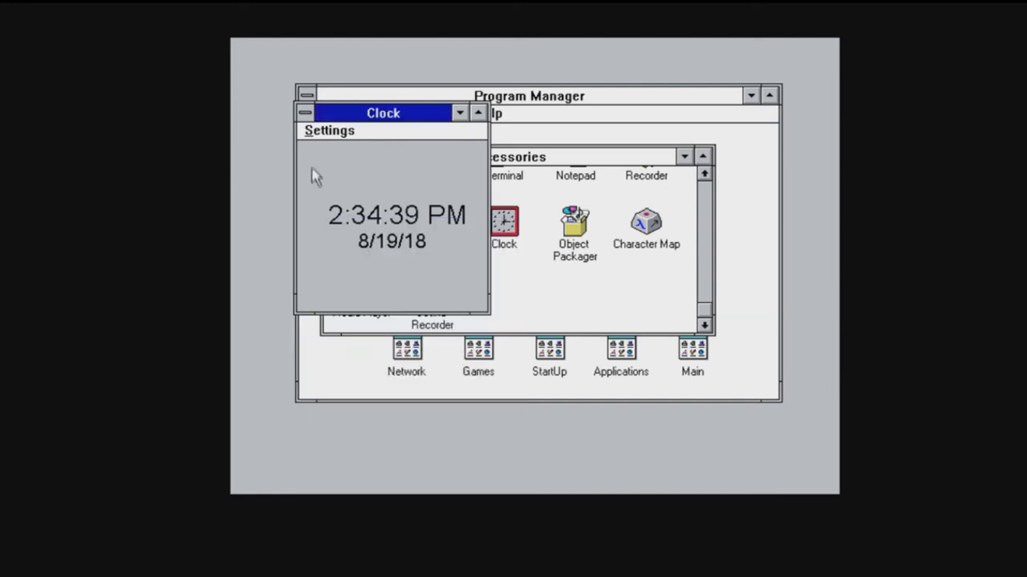
pyautogui.click(311, 115)
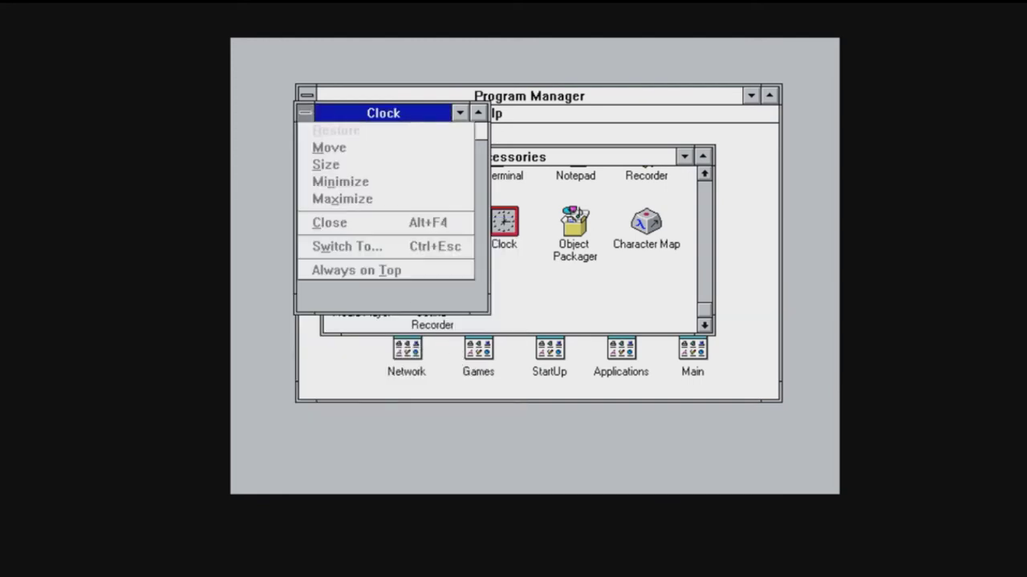
pyautogui.click(361, 225)
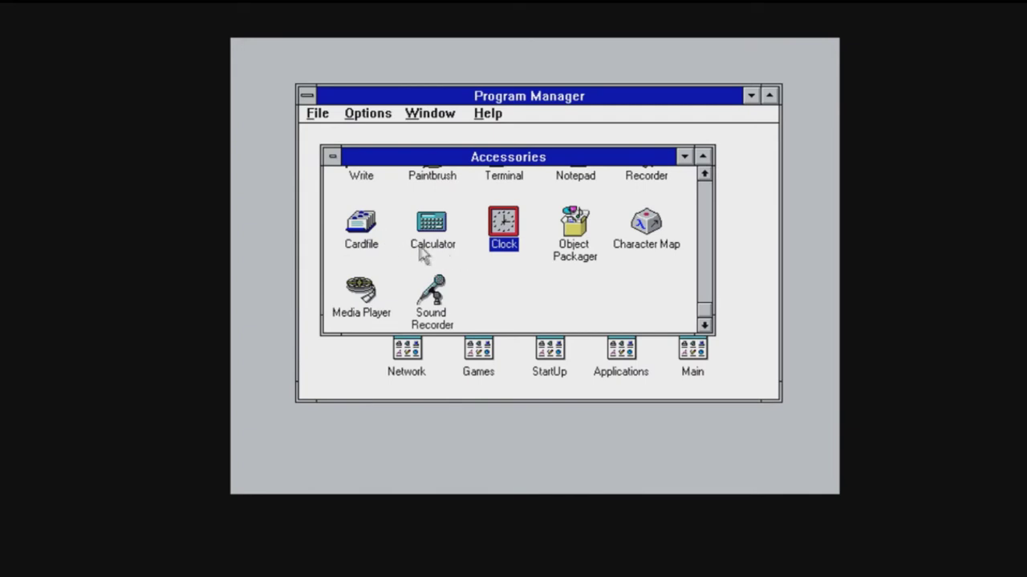
# Open Cardfile for a brief look, and close both it and the Accessories group window
pyautogui.doubleClick(375, 240)
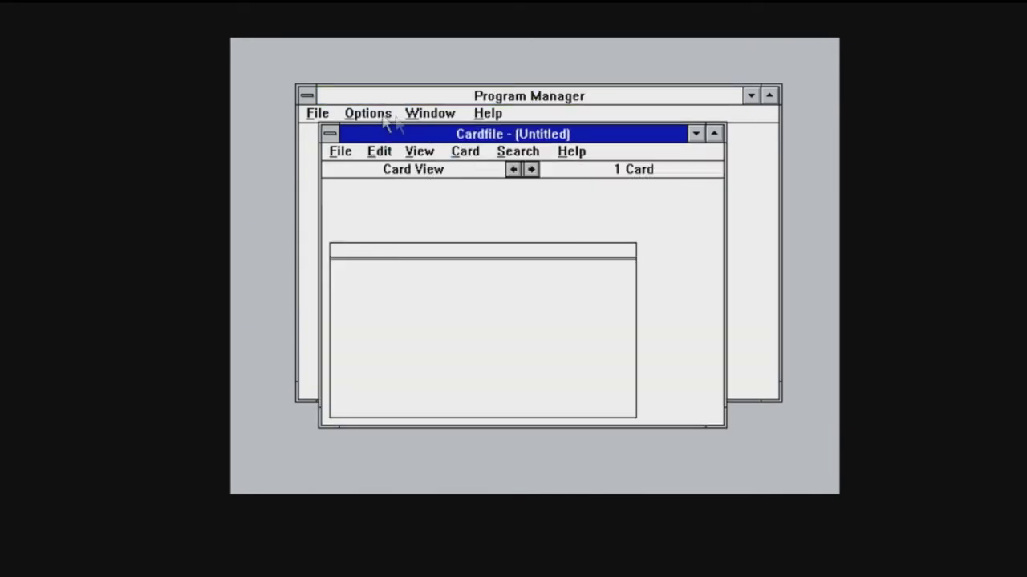
pyautogui.click(330, 133)
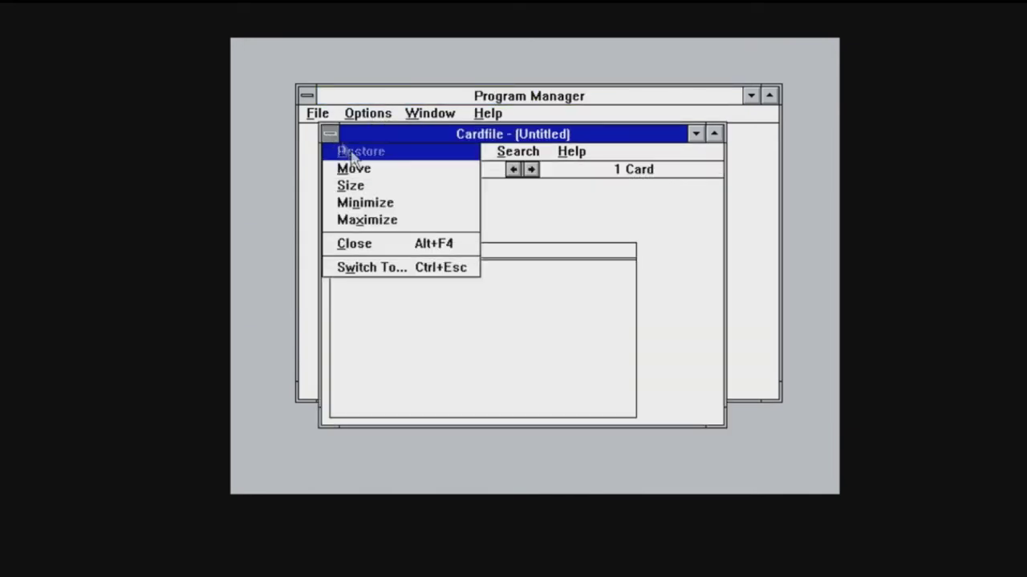
pyautogui.click(382, 244)
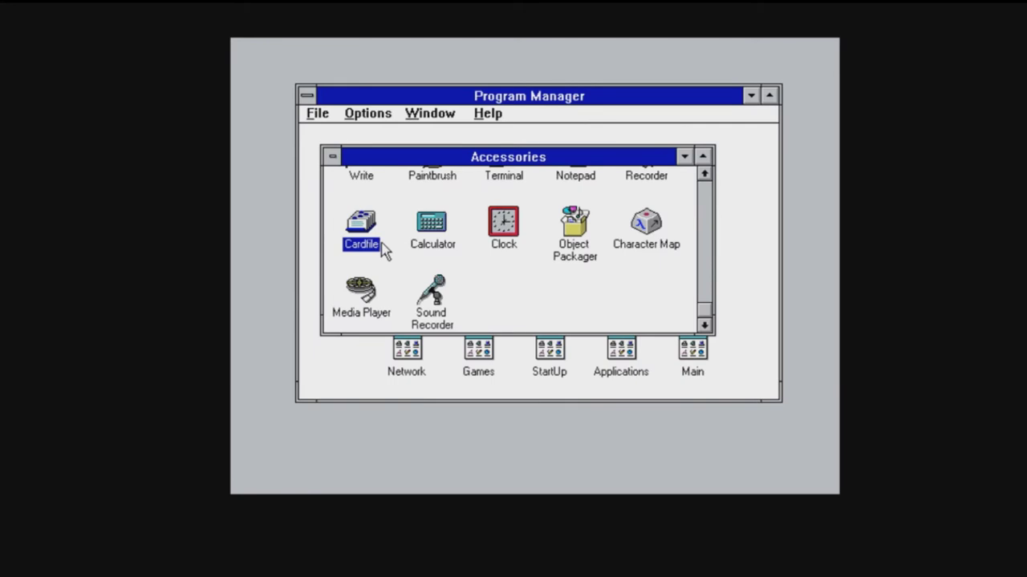
pyautogui.click(330, 155)
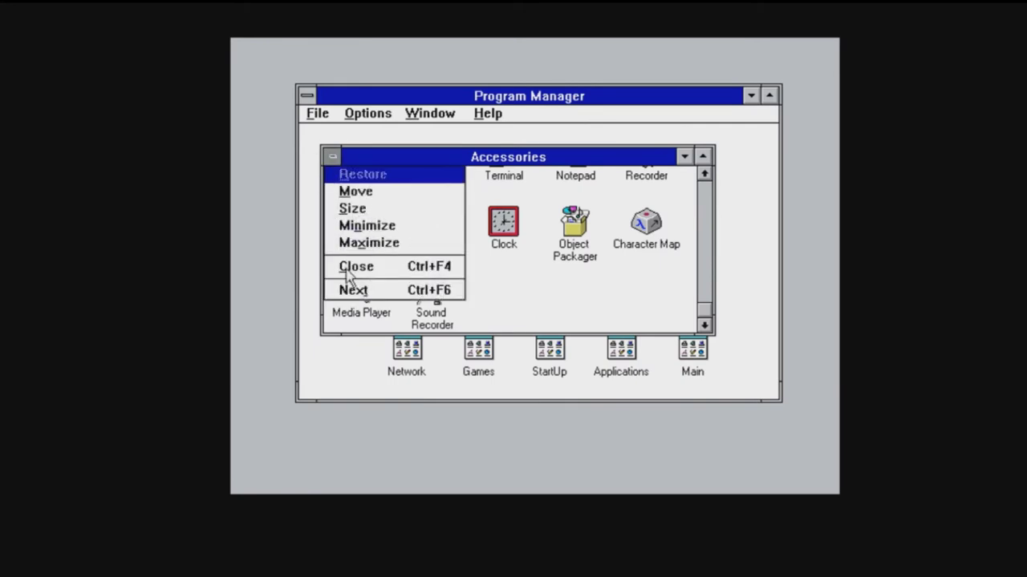
pyautogui.click(349, 268)
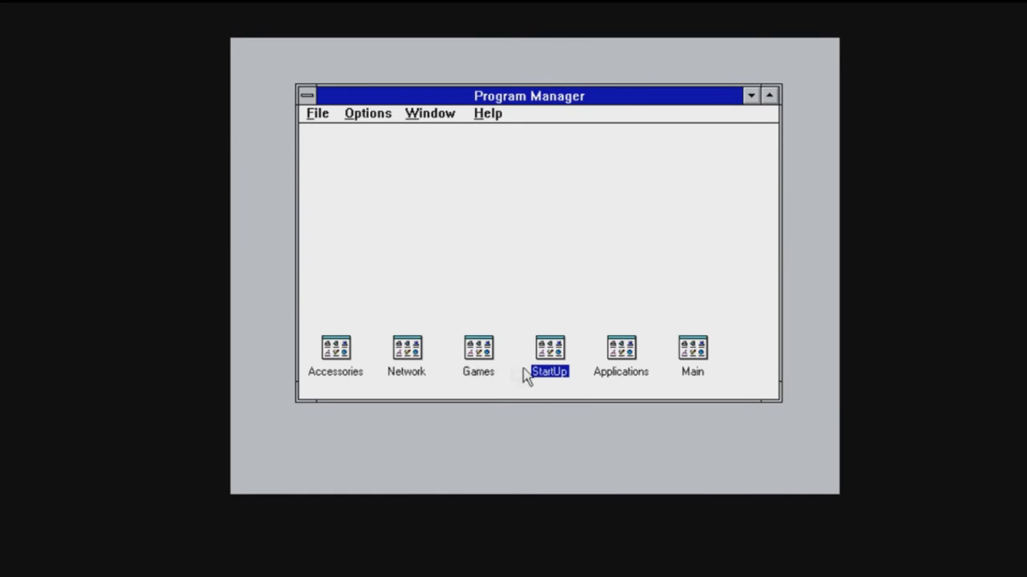
# Start the MS-DOS Editor from the Applications group, view its file commands, and exit the editor
pyautogui.doubleClick(634, 371)
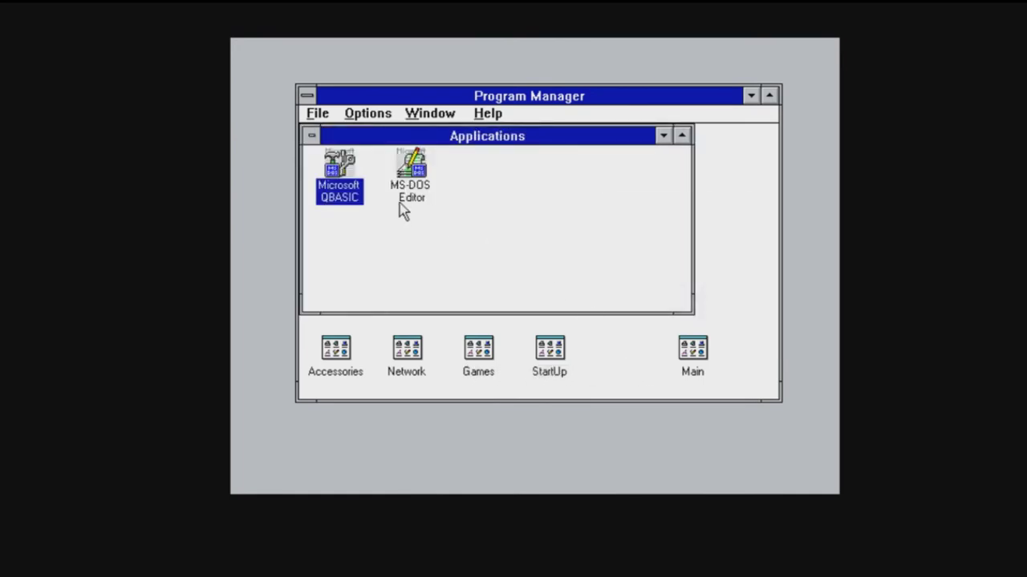
pyautogui.doubleClick(411, 183)
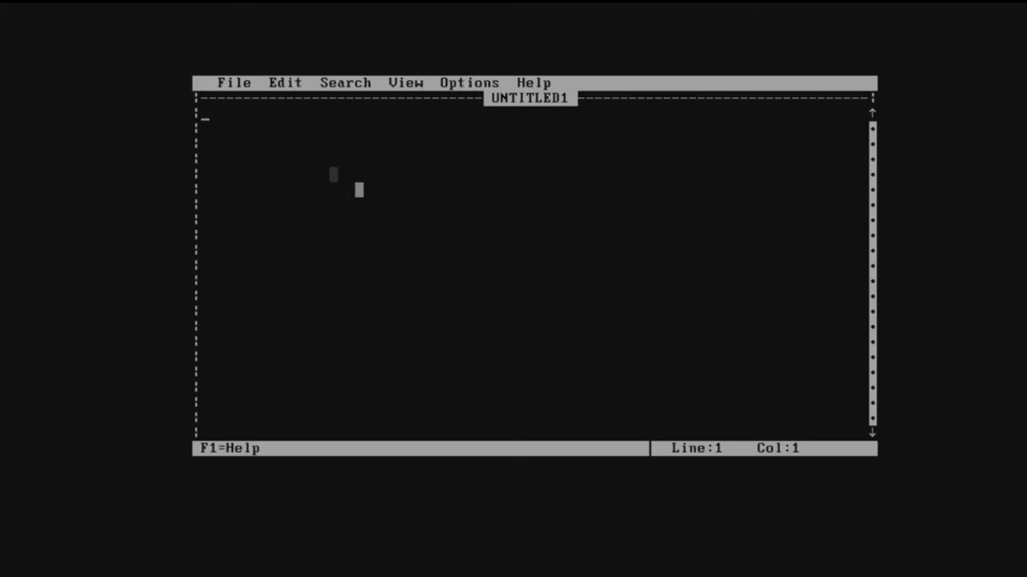
pyautogui.click(218, 83)
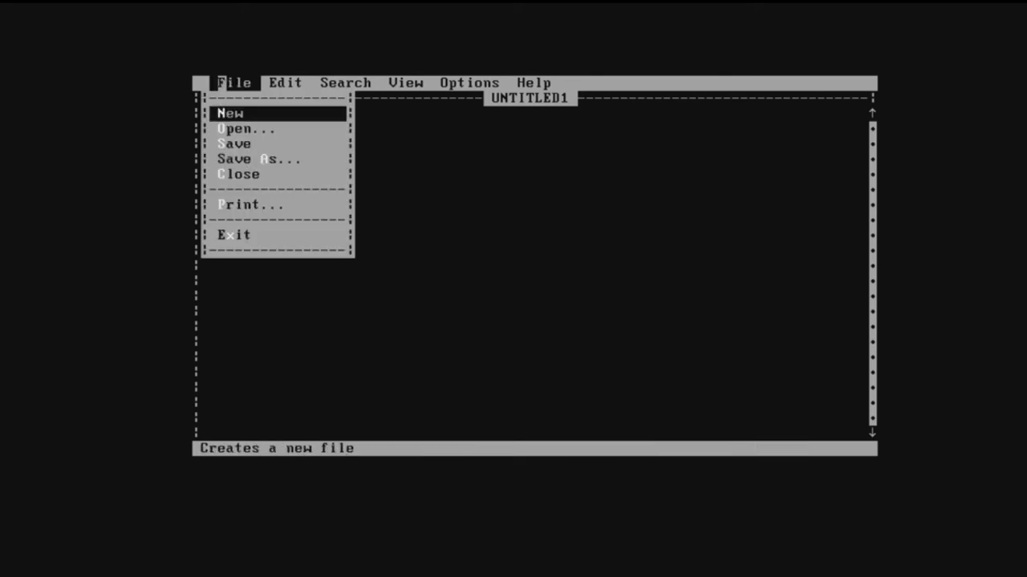
pyautogui.click(290, 250)
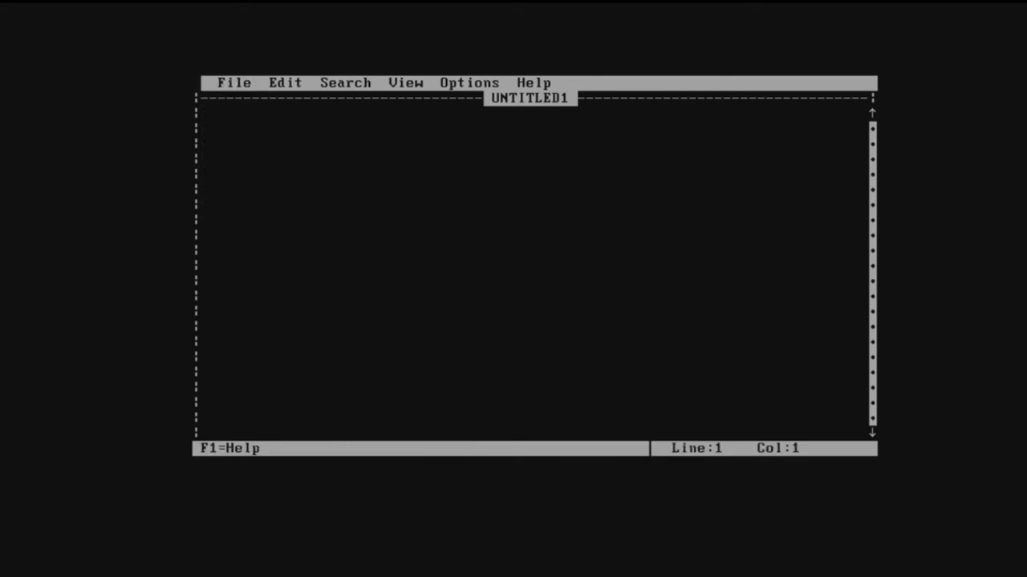
pyautogui.click(236, 82)
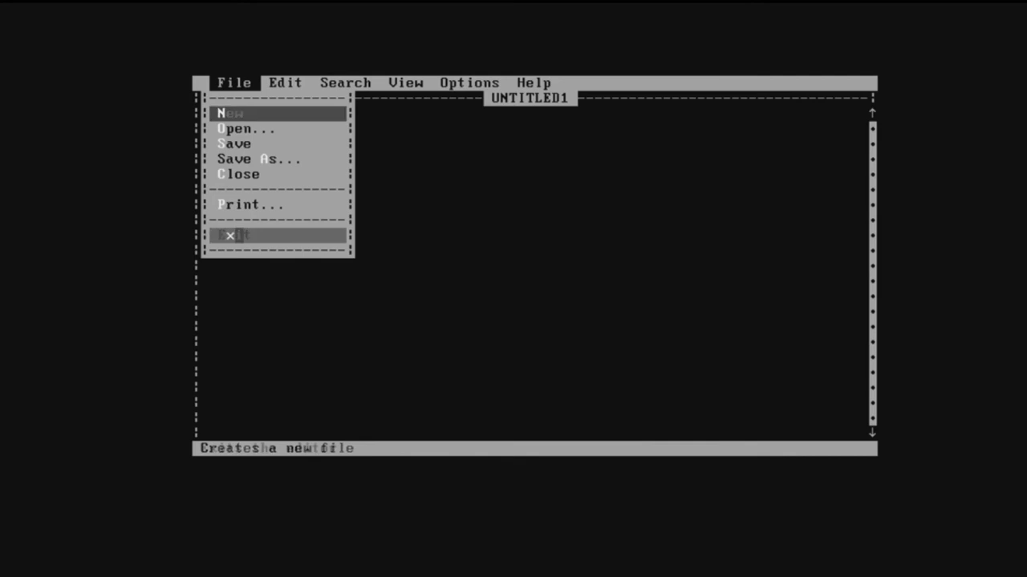
pyautogui.click(238, 234)
# Start Microsoft QBASIC from the Applications group
pyautogui.click(333, 204)
pyautogui.doubleClick(334, 203)
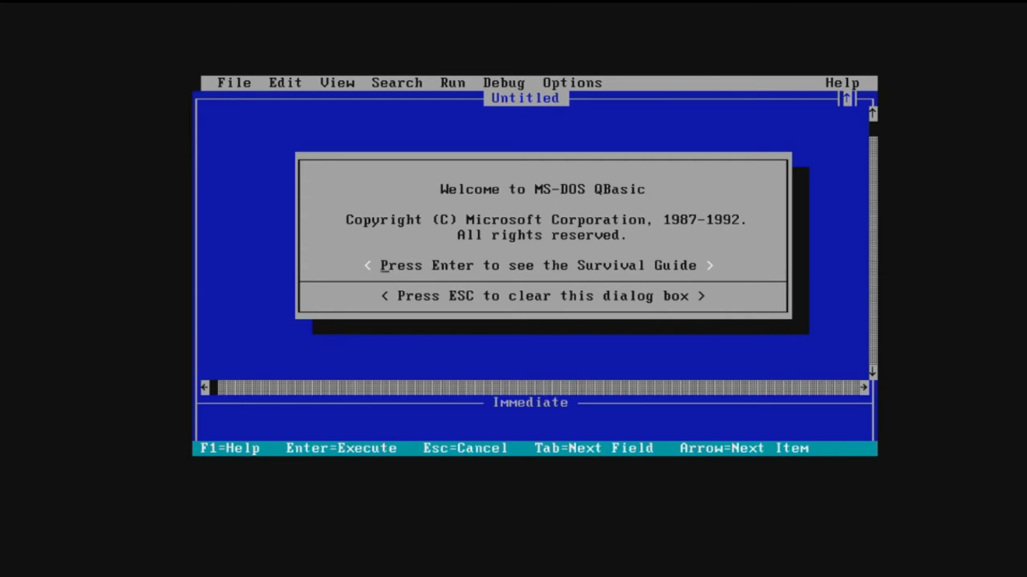
# Open the QBasic Survival Guide and go from it to the online help index
pyautogui.press('Return')
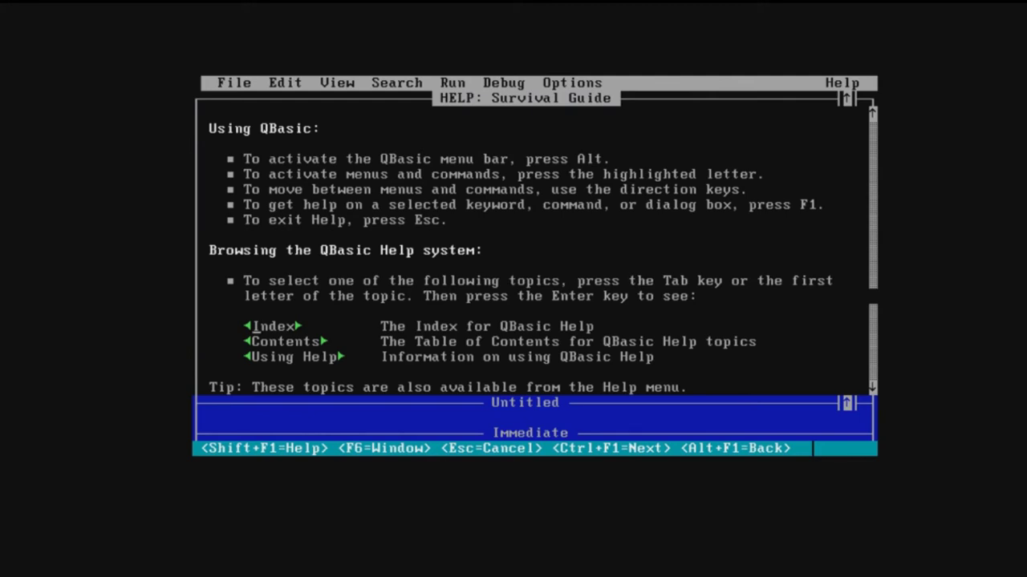
pyautogui.press('Tab')
pyautogui.press('Return')
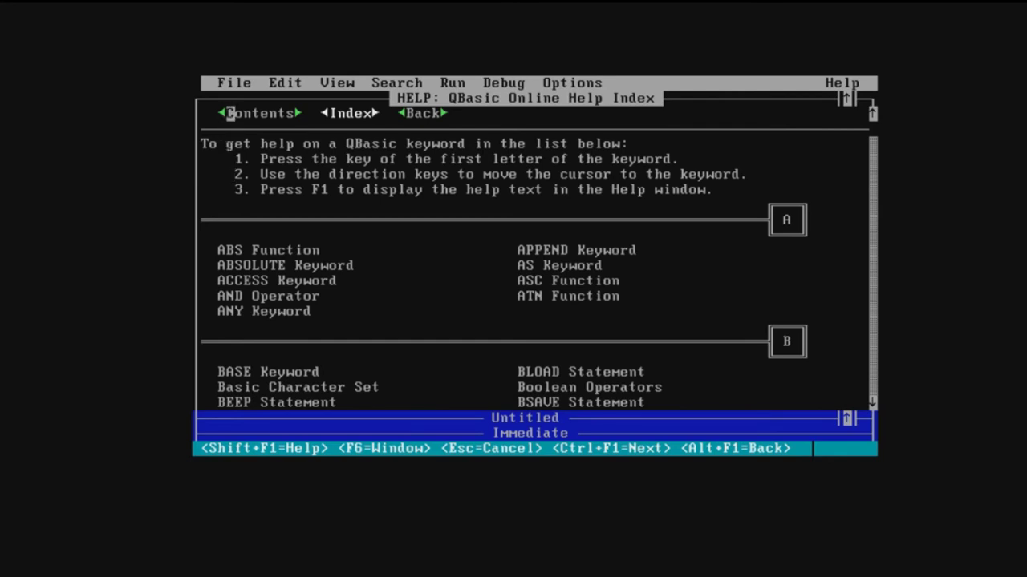
# Run a single debug step on the empty program and return to the help index
pyautogui.click(488, 83)
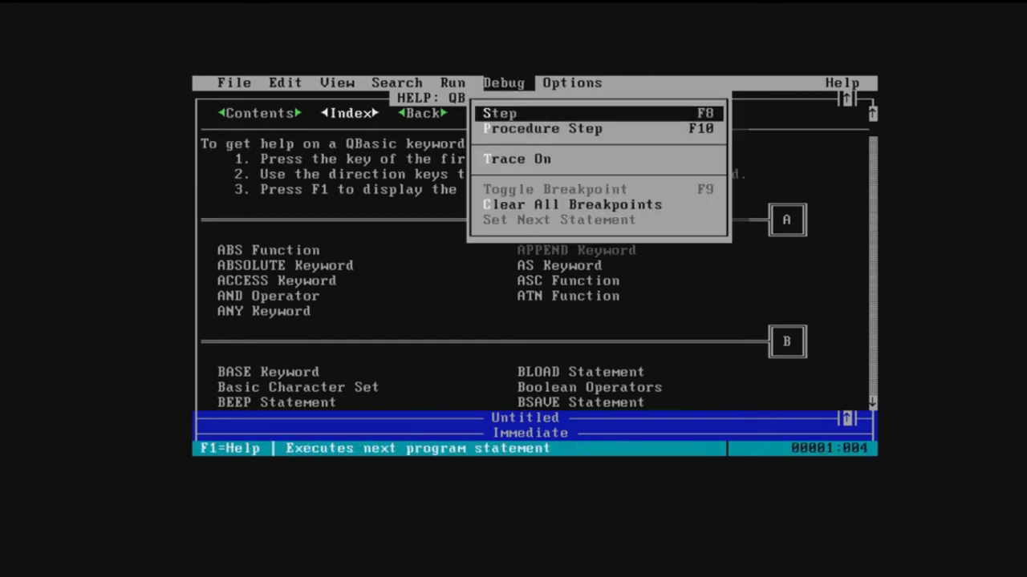
pyautogui.click(492, 113)
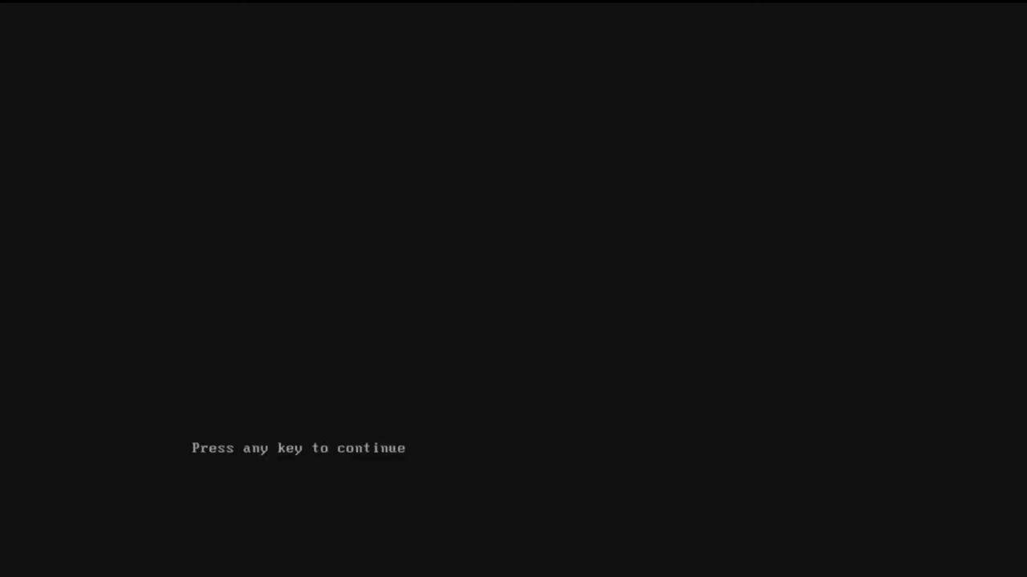
pyautogui.press('Return')
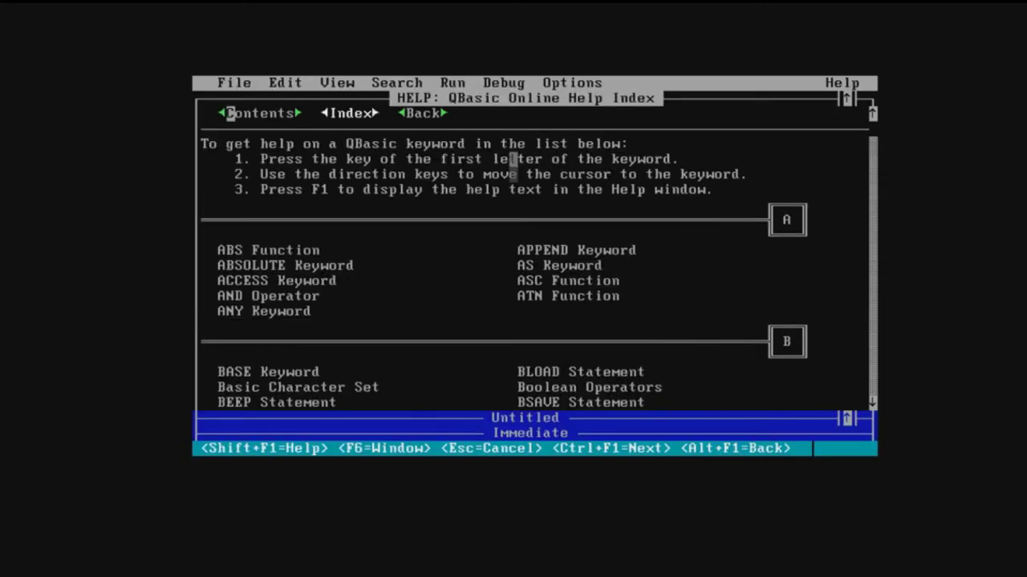
# Focus the Immediate window, look at the Help Path option, and bring up the help Table of Contents
pyautogui.click(540, 433)
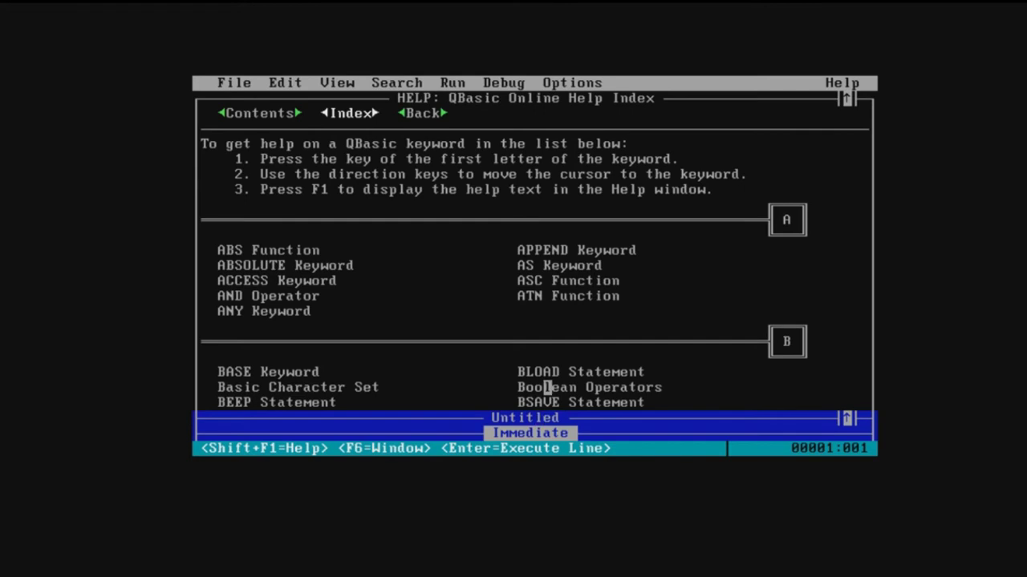
pyautogui.click(583, 98)
pyautogui.click(578, 83)
pyautogui.click(577, 83)
pyautogui.click(577, 83)
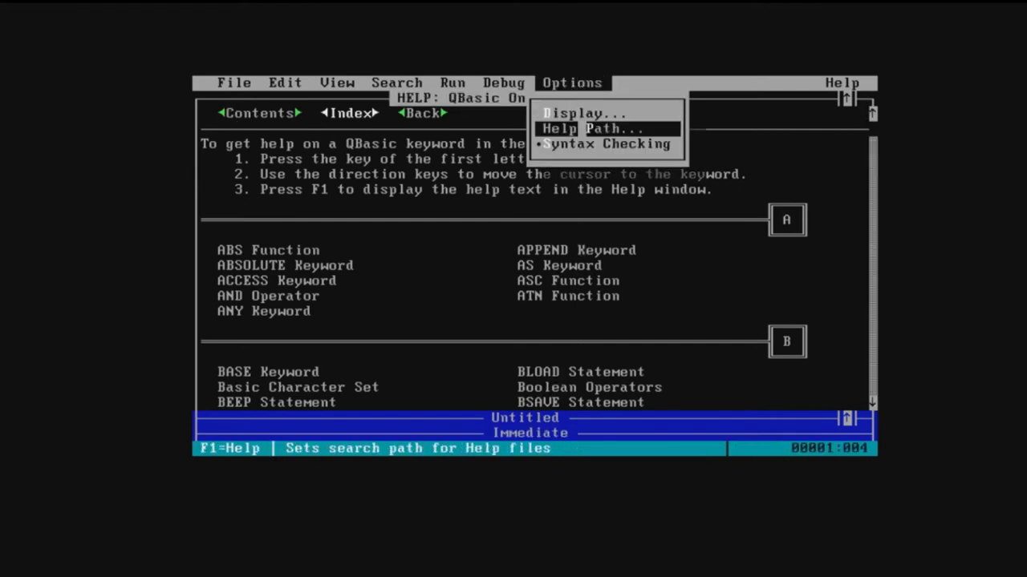
pyautogui.click(587, 128)
pyautogui.press('Escape')
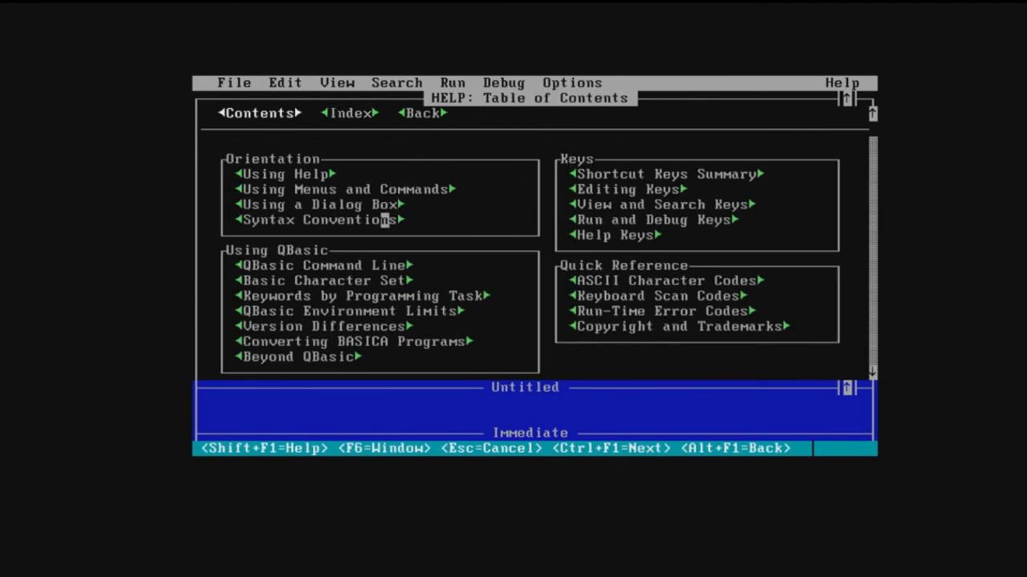
# Exit QBasic and close the Applications group window in Program Manager
pyautogui.click(236, 83)
pyautogui.click(257, 220)
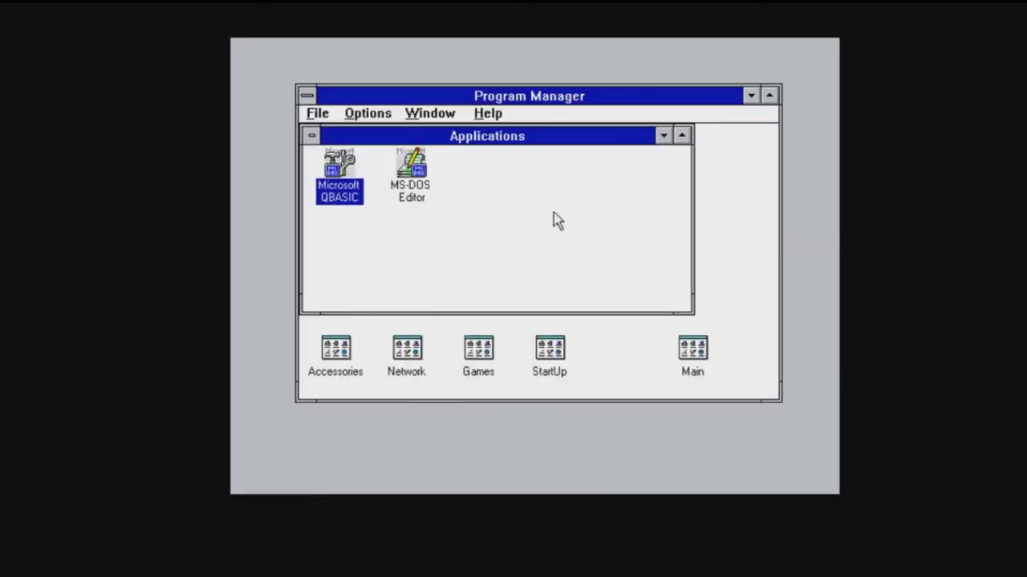
pyautogui.click(311, 135)
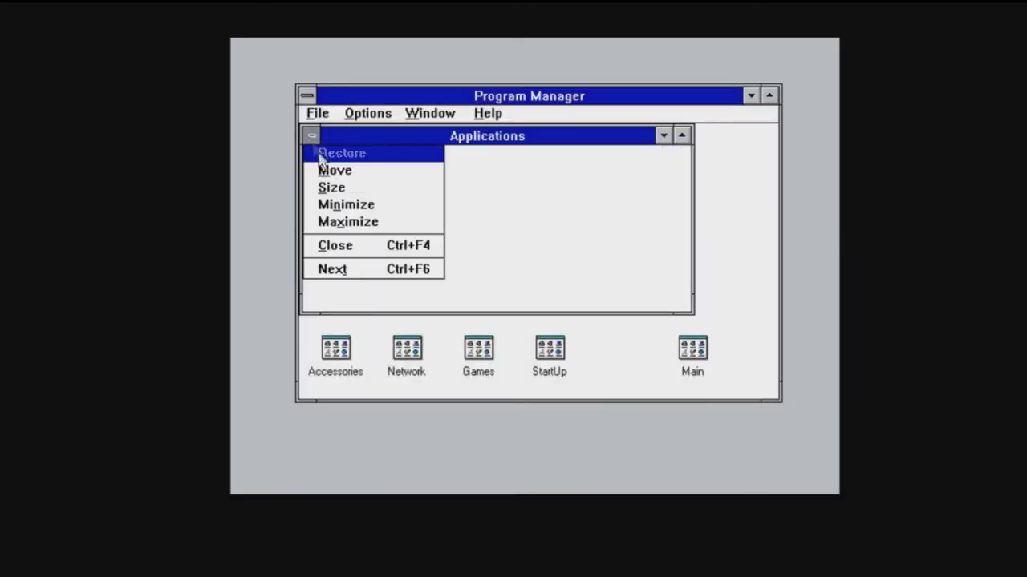
pyautogui.click(353, 270)
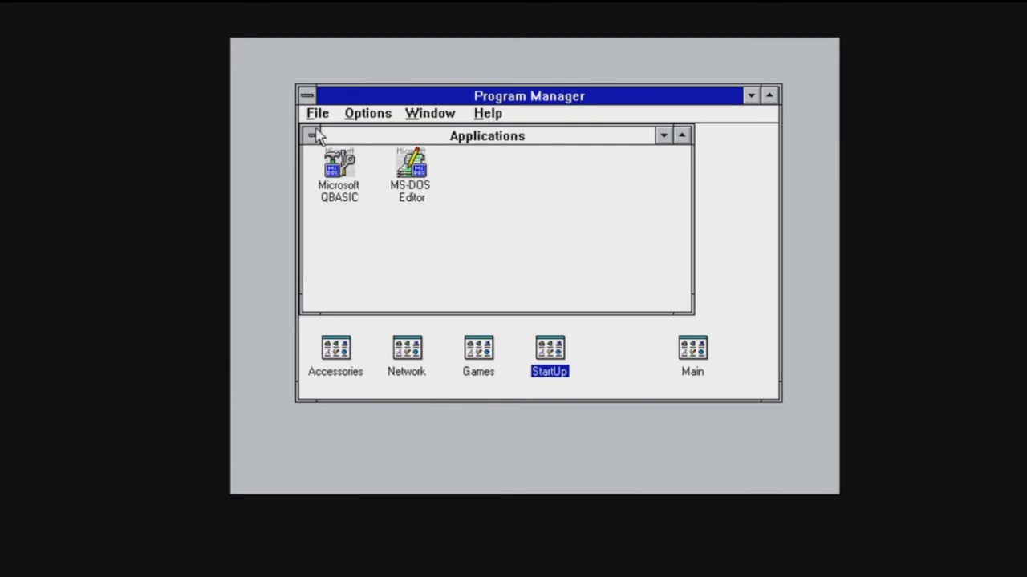
pyautogui.click(313, 136)
pyautogui.click(353, 247)
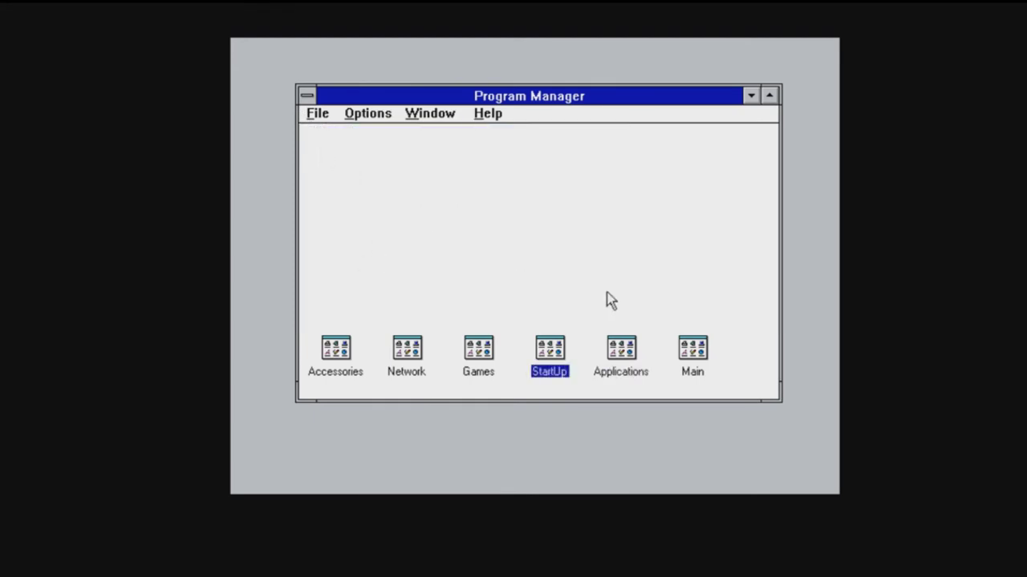
# Open the StartUp group for a brief look and close it
pyautogui.doubleClick(551, 367)
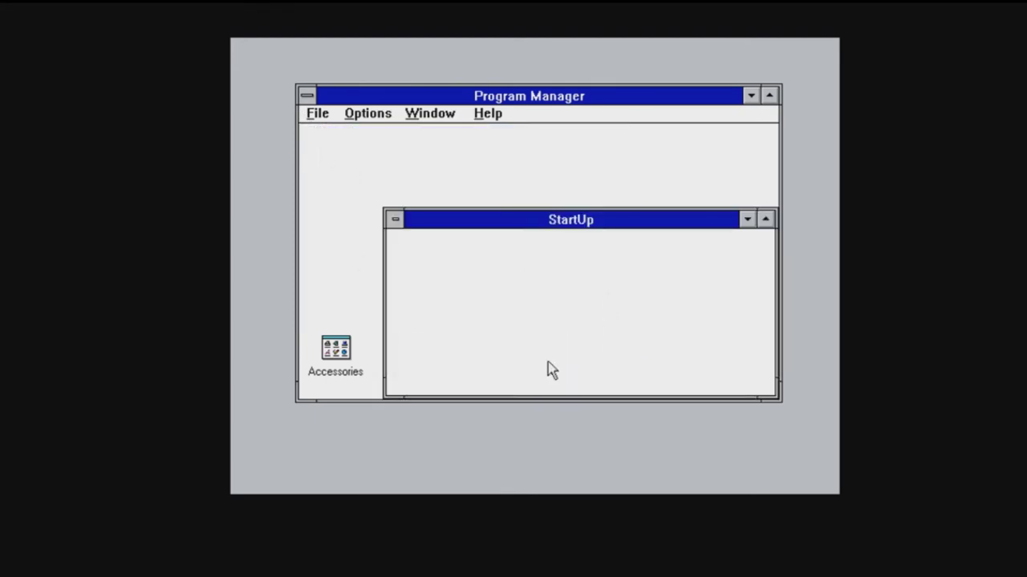
pyautogui.click(393, 221)
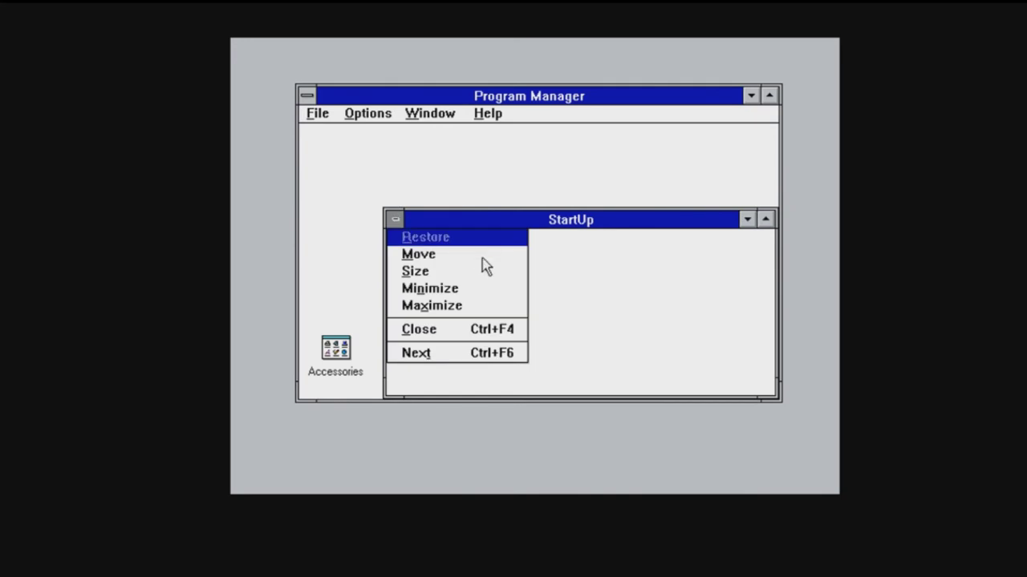
pyautogui.click(472, 330)
# Open the Read Me document from the Main group, and return to Program Manager with the document left open
pyautogui.doubleClick(699, 372)
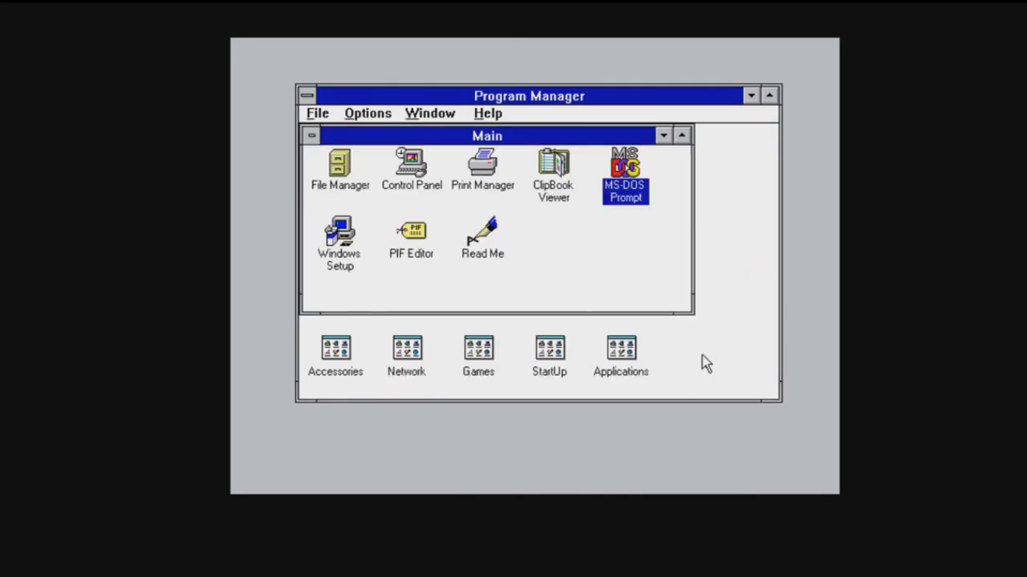
pyautogui.doubleClick(475, 250)
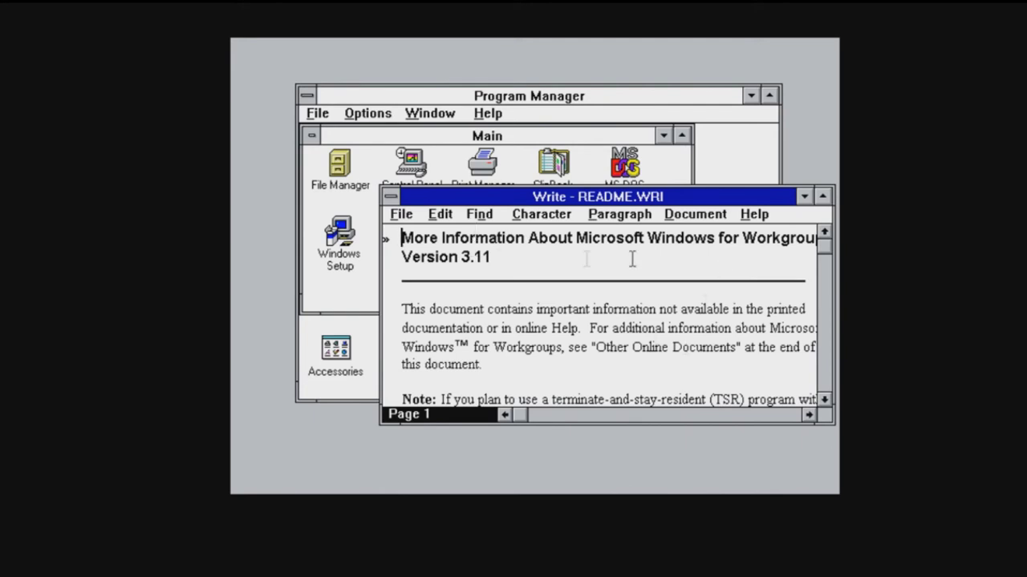
pyautogui.click(380, 182)
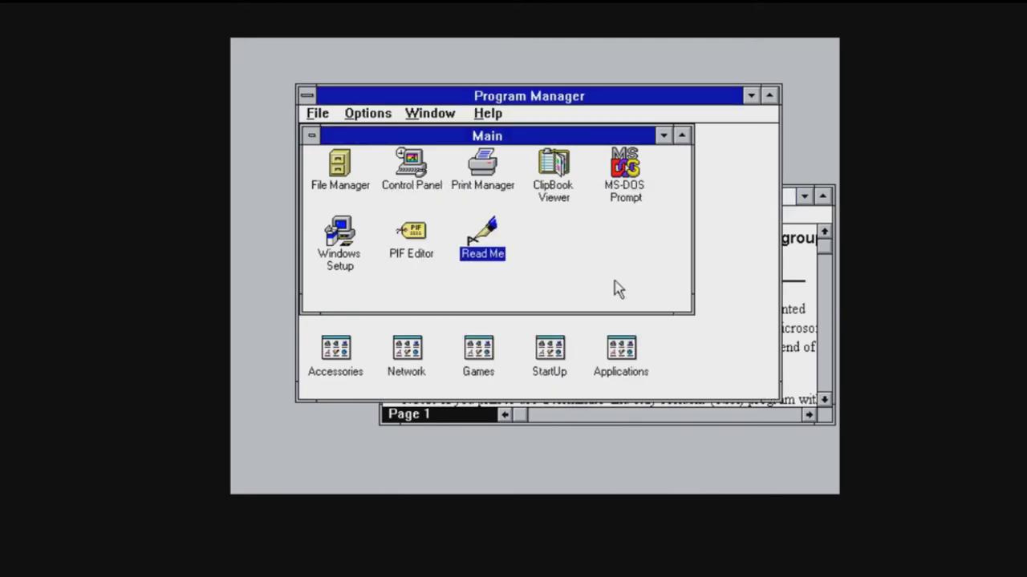
# Start Control Panel from the Main group, view the Enhanced settings, and close them without changes
pyautogui.doubleClick(397, 164)
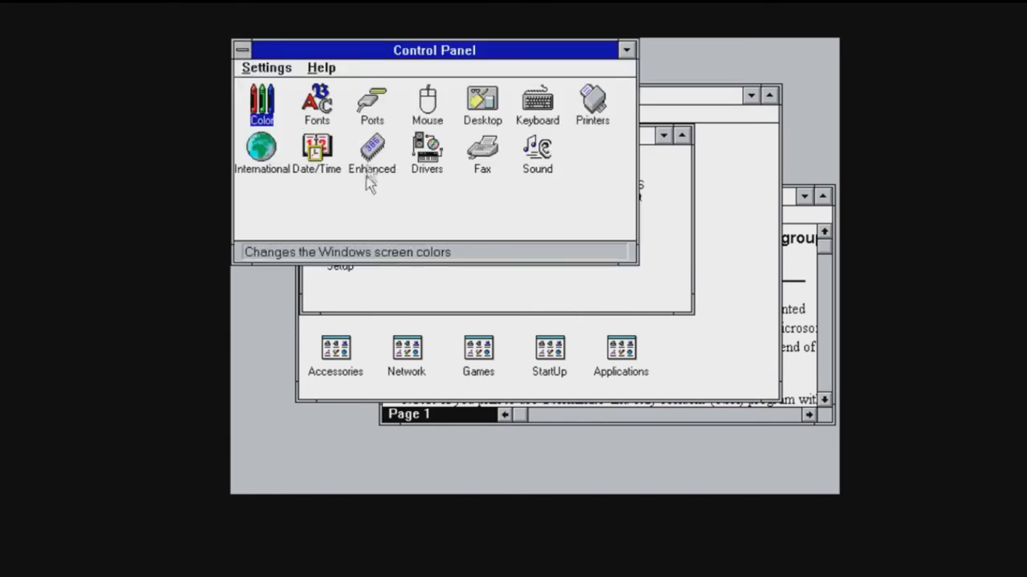
pyautogui.doubleClick(371, 149)
pyautogui.click(547, 306)
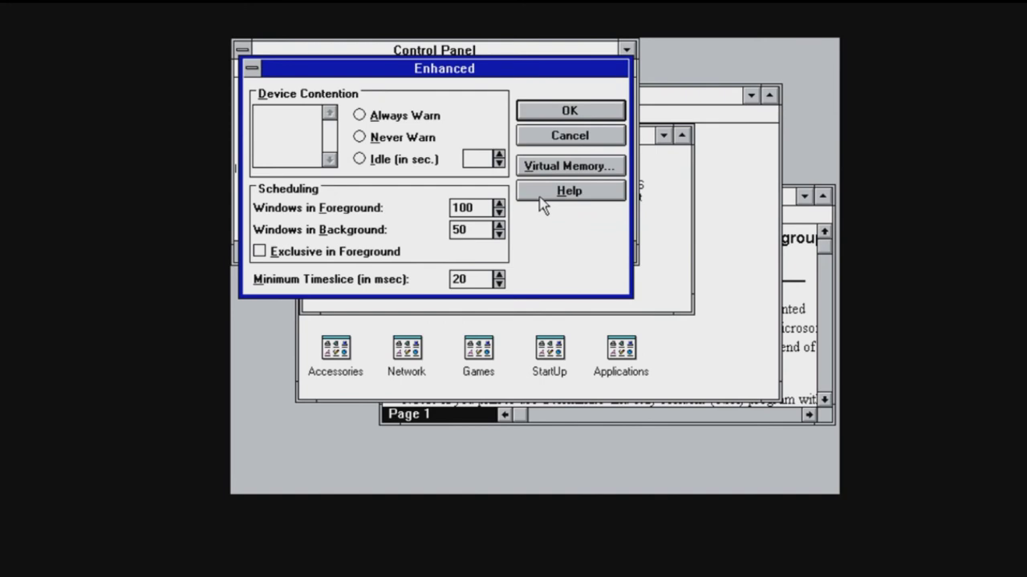
pyautogui.click(252, 68)
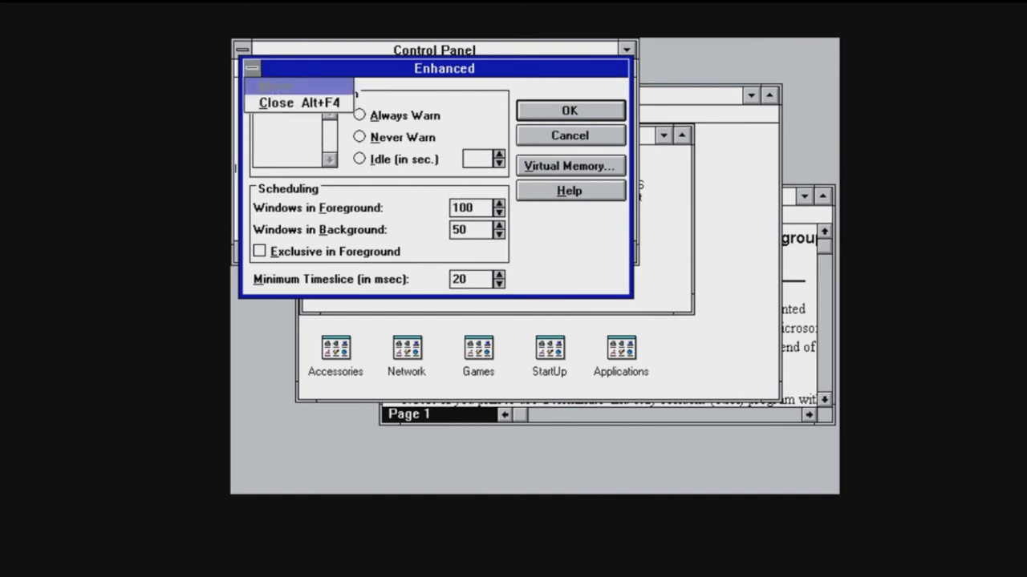
pyautogui.click(300, 104)
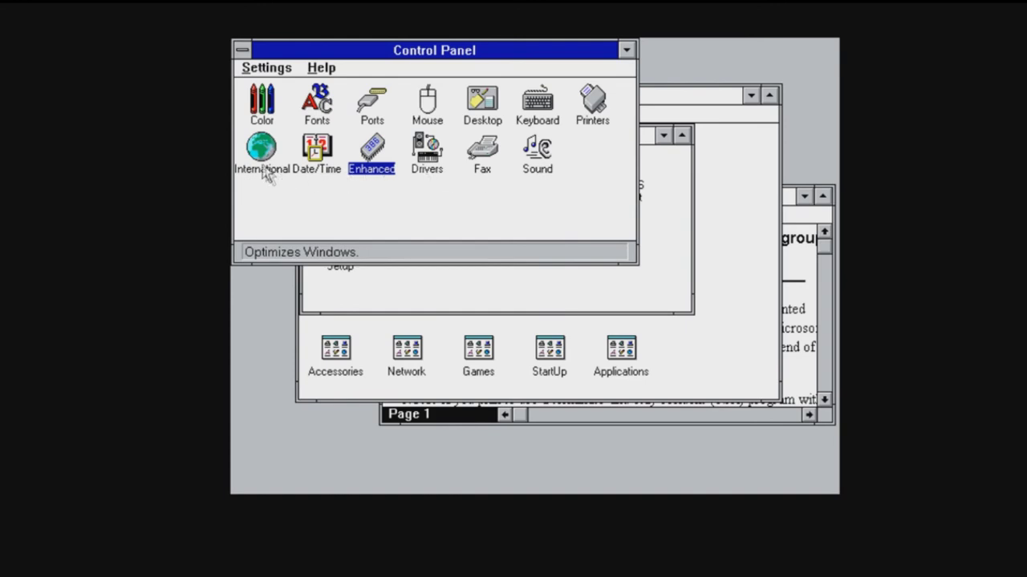
# Apply the Black Leather Jacket color scheme to Windows
pyautogui.doubleClick(259, 120)
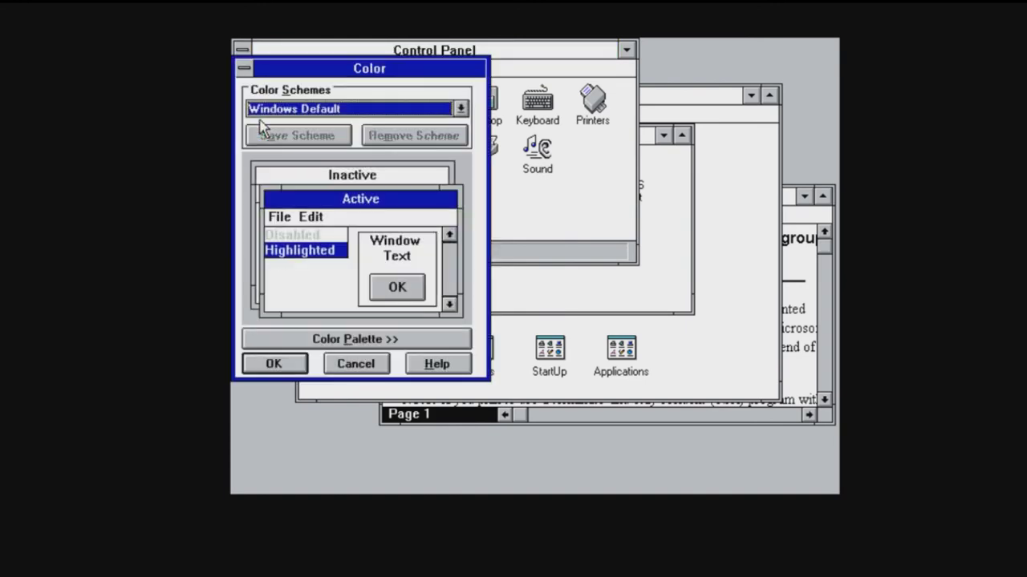
pyautogui.click(360, 114)
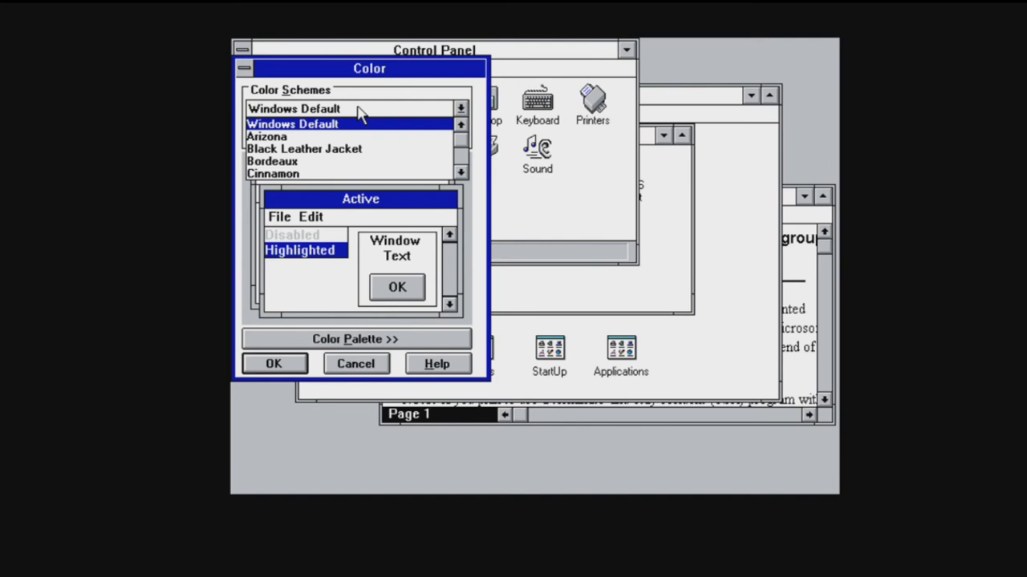
pyautogui.click(355, 150)
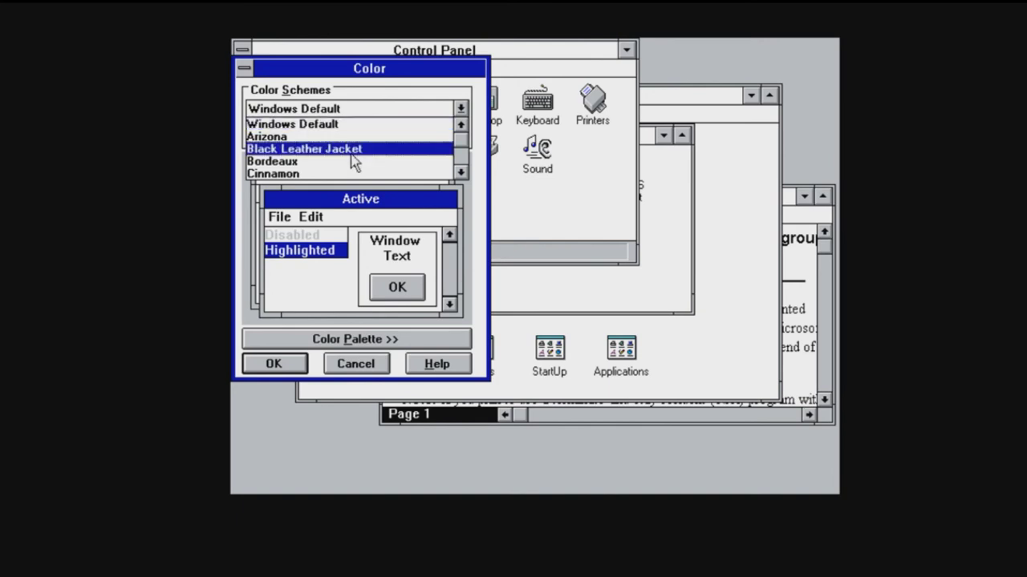
pyautogui.click(267, 371)
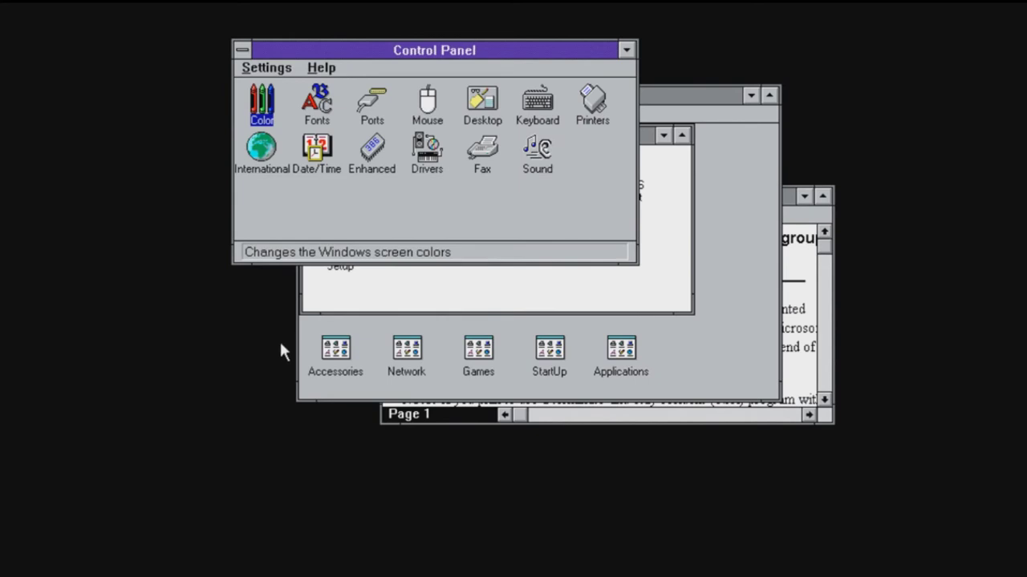
# Change the Windows color scheme to Emerald City
pyautogui.doubleClick(261, 112)
pyautogui.click(307, 112)
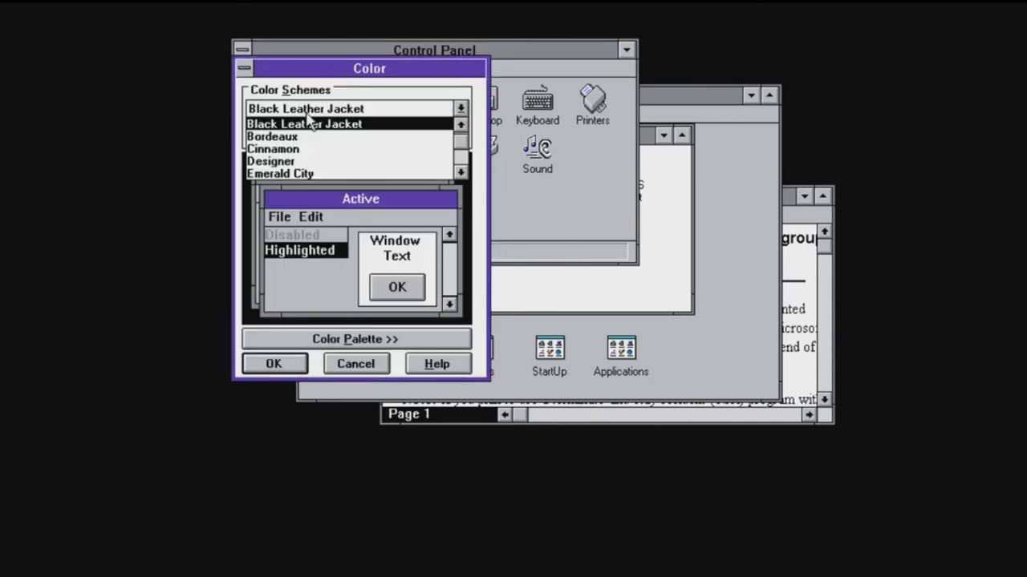
pyautogui.click(303, 173)
pyautogui.click(285, 369)
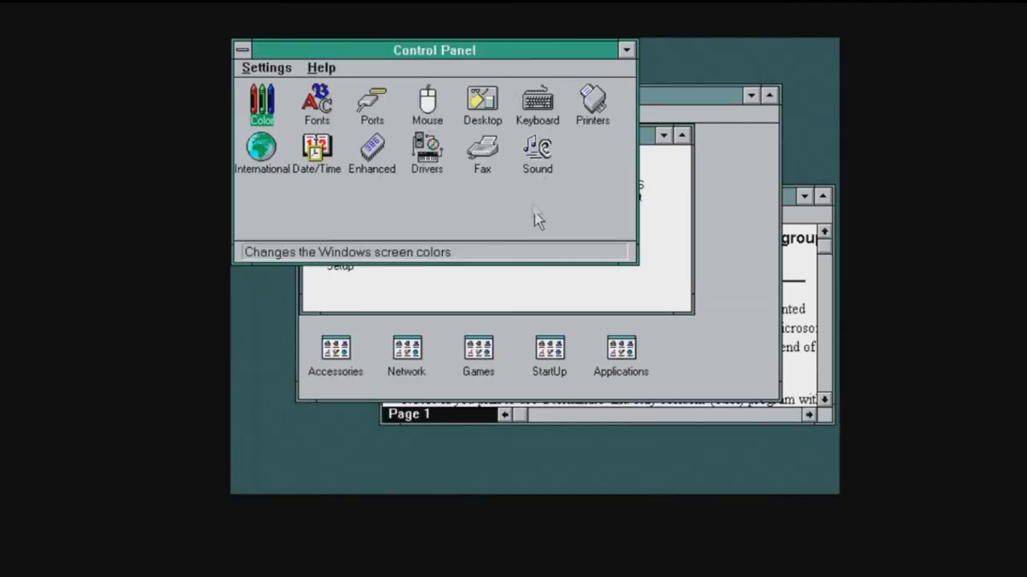
# Look over the Sound settings for system events and close them
pyautogui.doubleClick(538, 170)
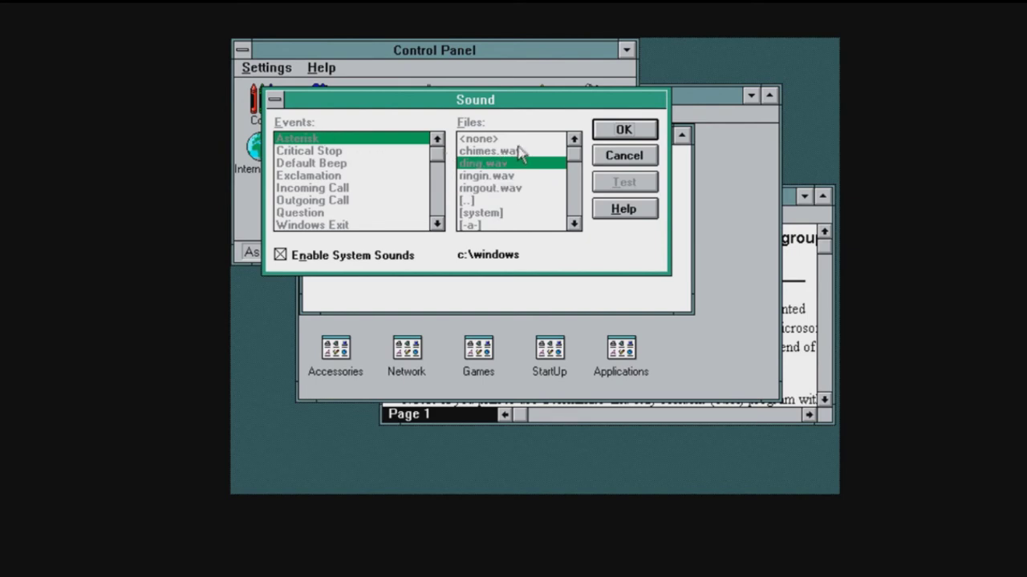
pyautogui.click(634, 132)
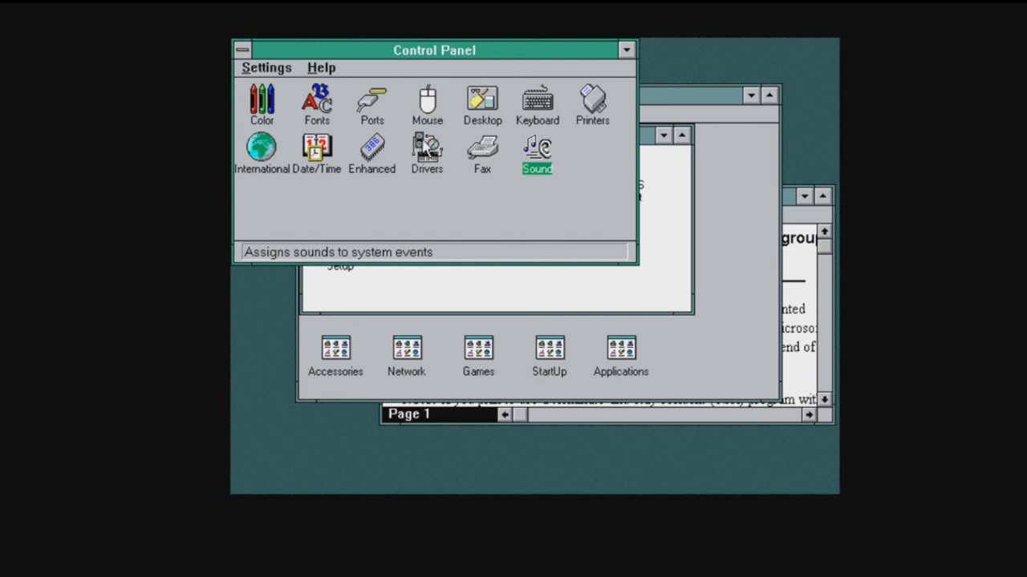
# Select the Flying Windows screen saver in the Desktop settings, test it, and end the preview
pyautogui.doubleClick(483, 118)
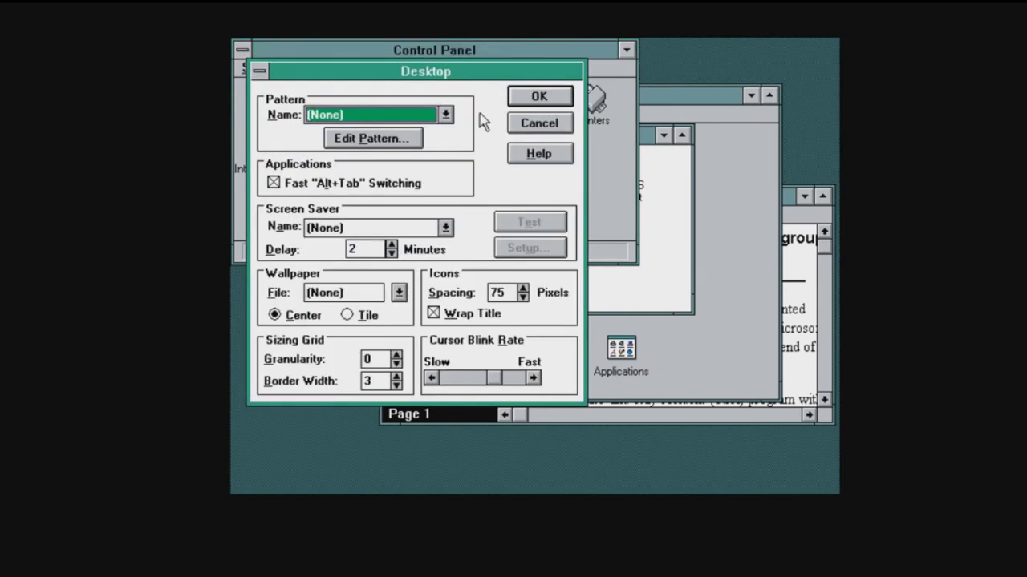
pyautogui.click(371, 116)
pyautogui.click(369, 117)
pyautogui.click(427, 231)
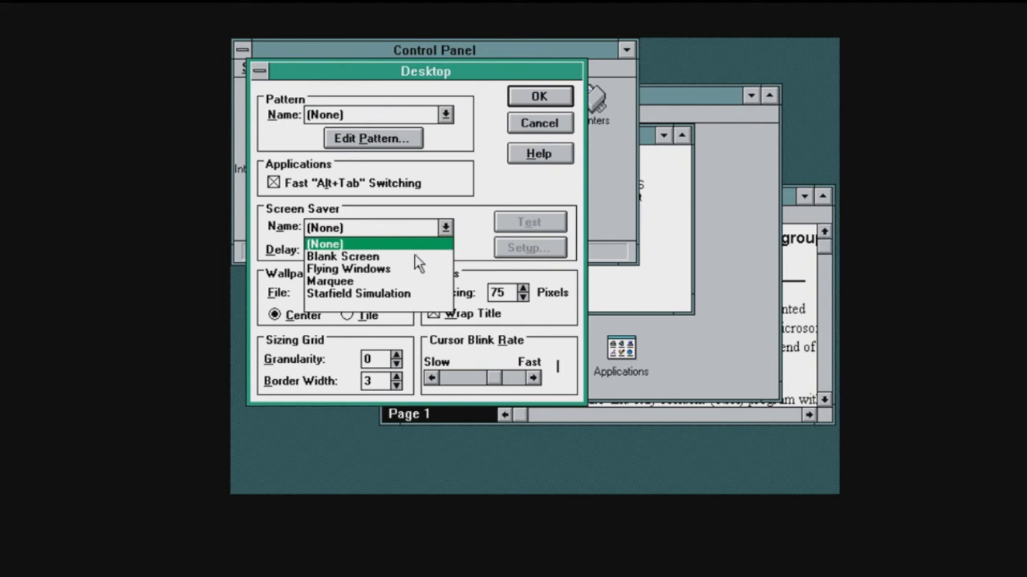
pyautogui.click(367, 269)
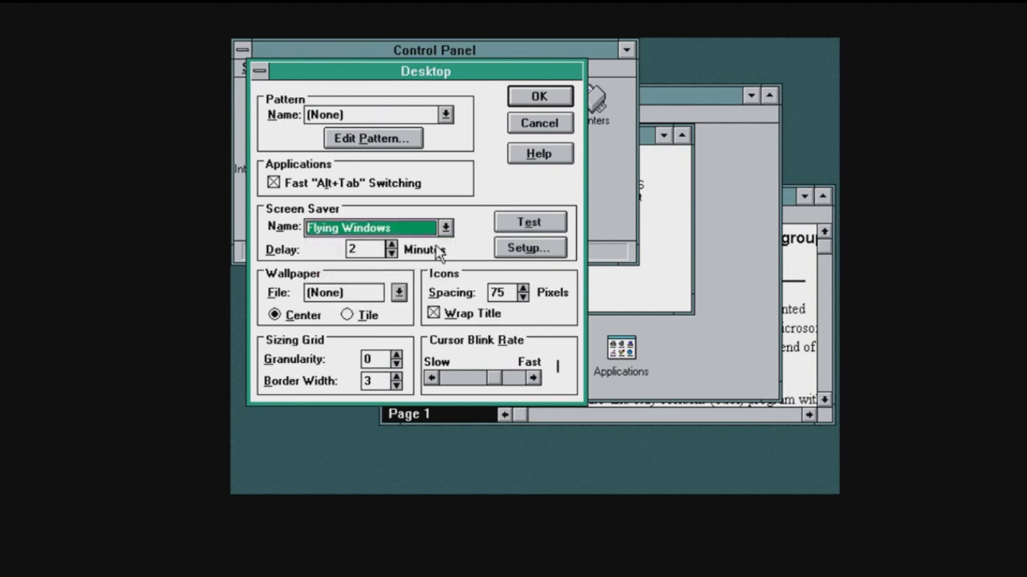
pyautogui.click(561, 225)
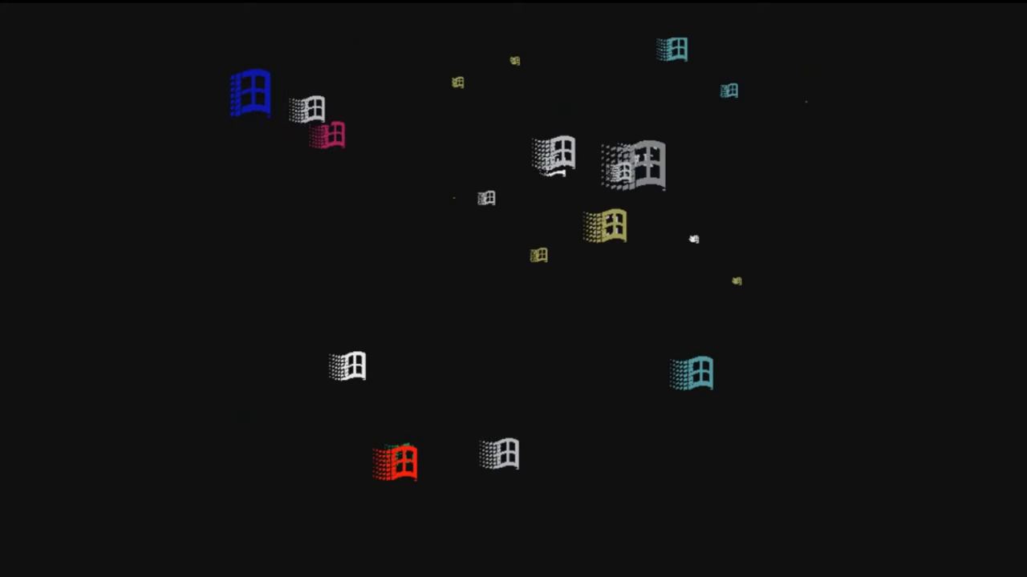
pyautogui.moveTo(572, 152)
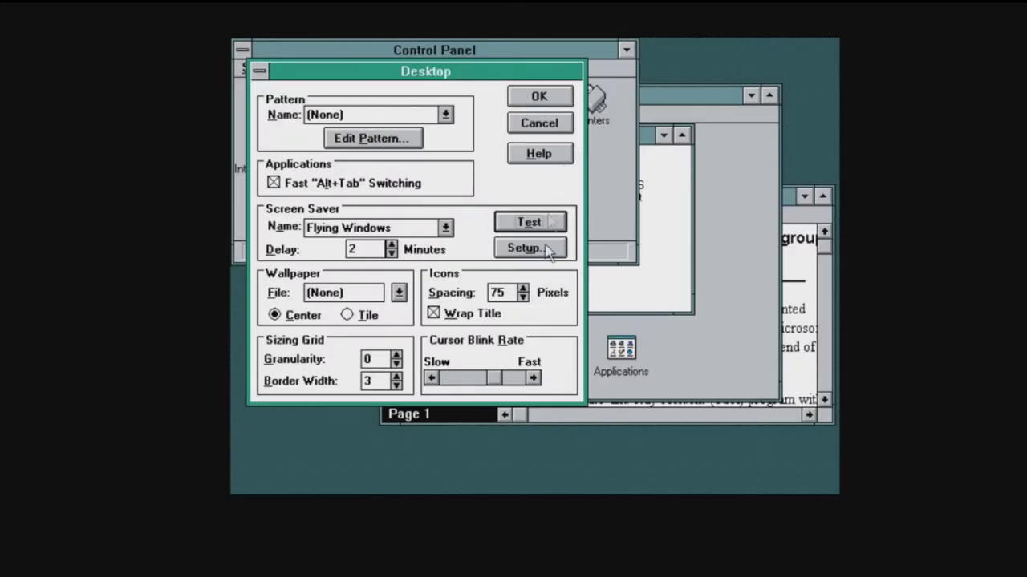
# Test the Starfield Simulation screen saver in the Desktop settings, then select the Marquee screen saver
pyautogui.click(445, 228)
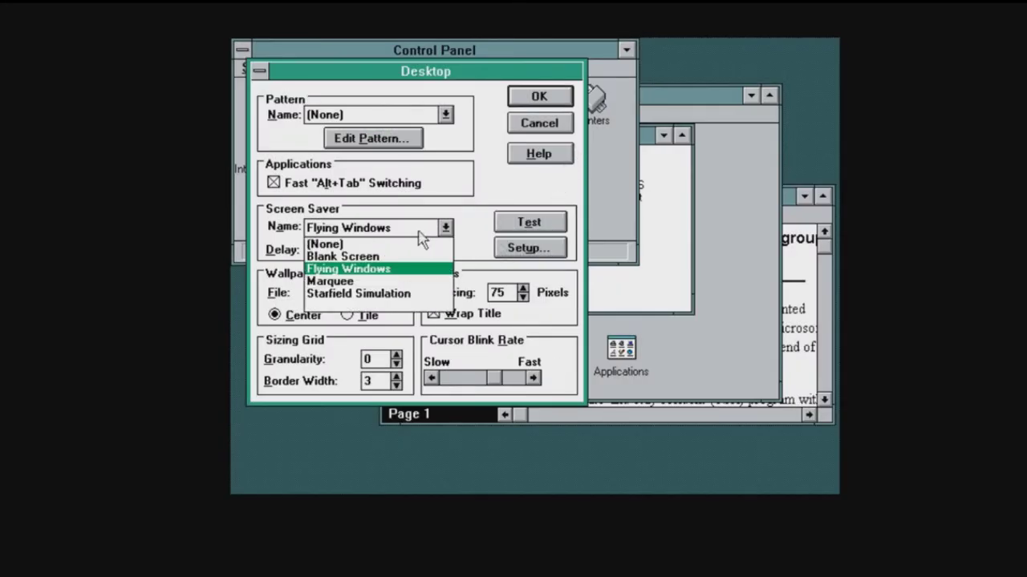
pyautogui.click(396, 293)
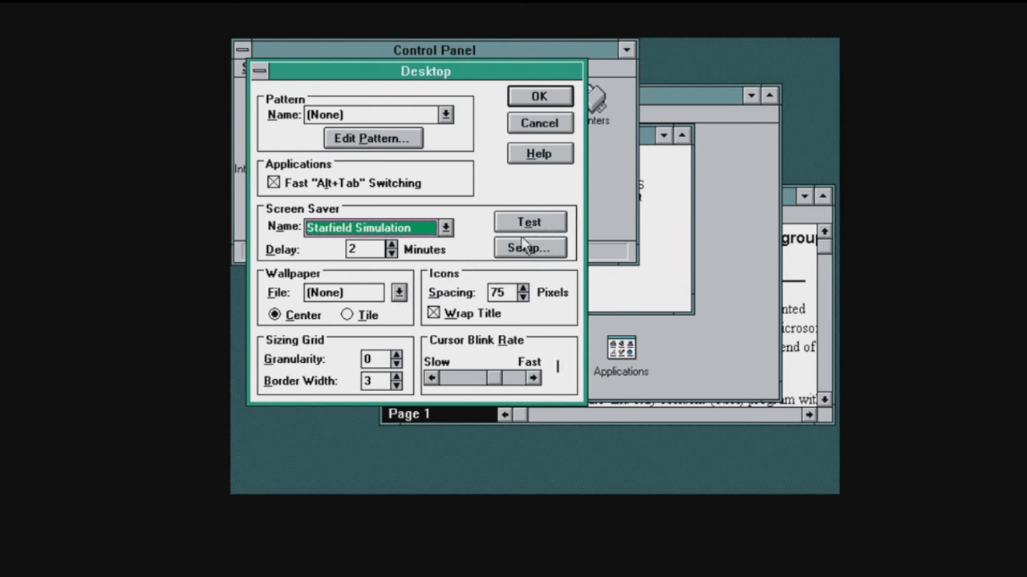
pyautogui.click(528, 228)
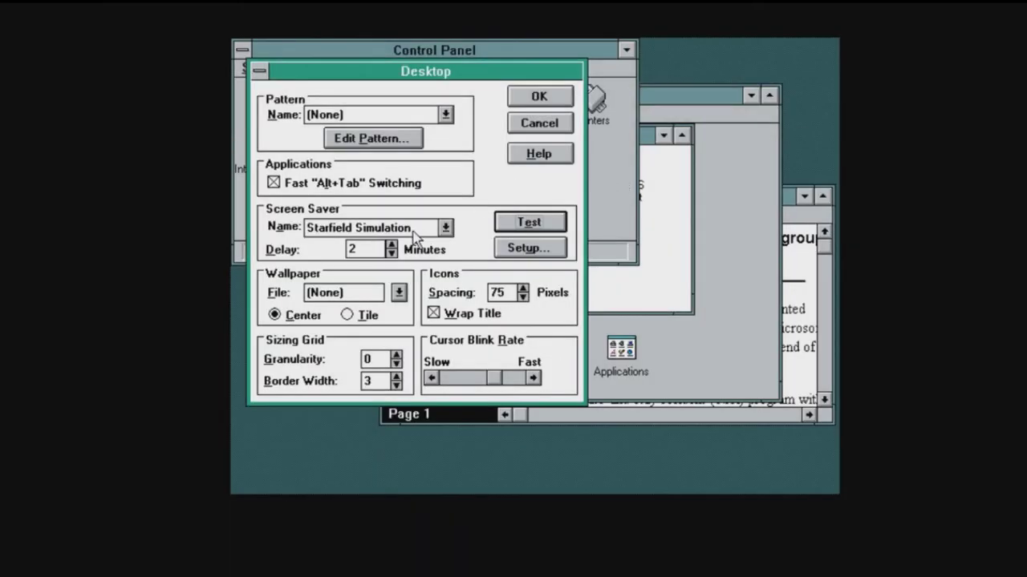
pyautogui.click(415, 231)
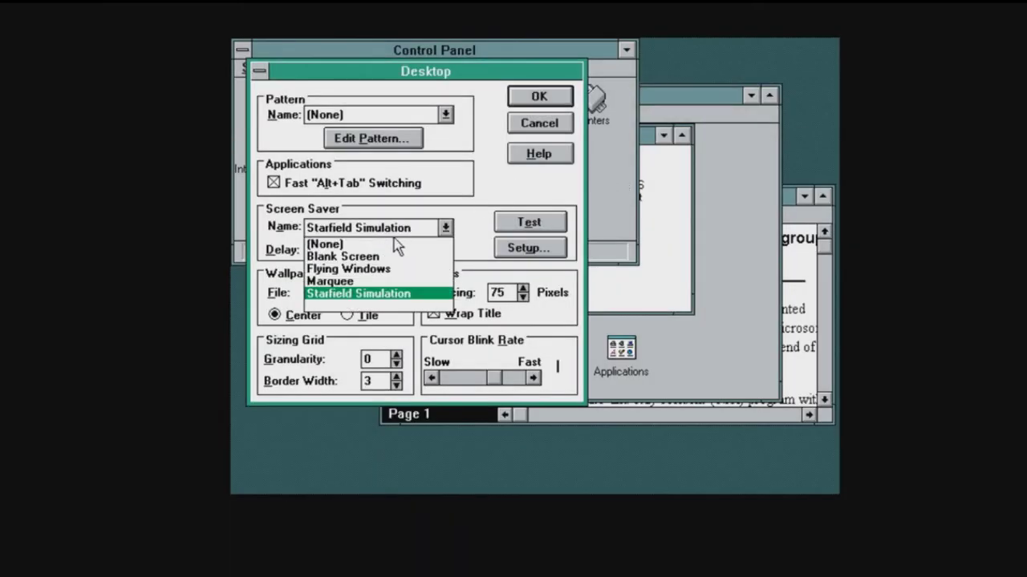
pyautogui.click(357, 281)
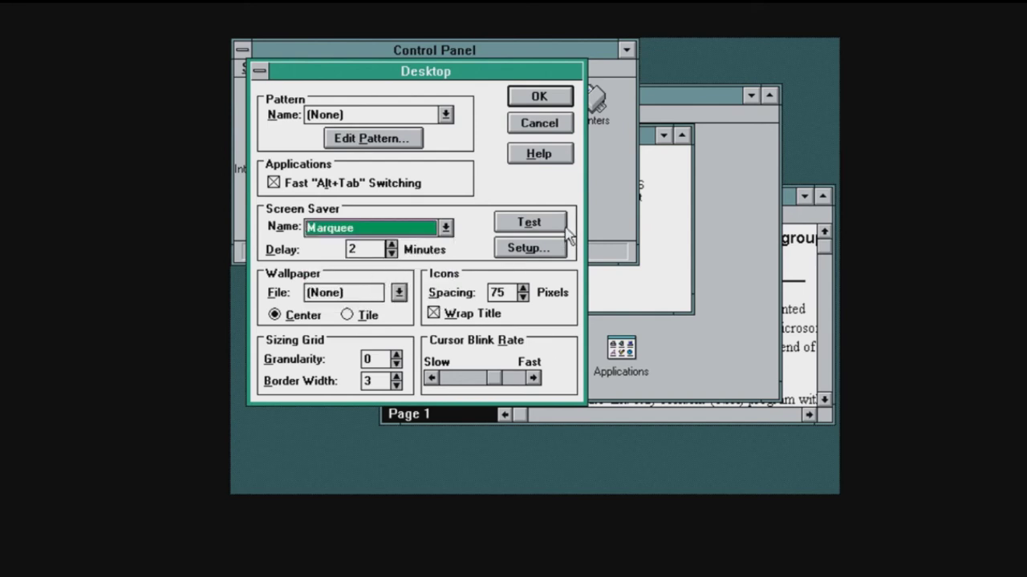
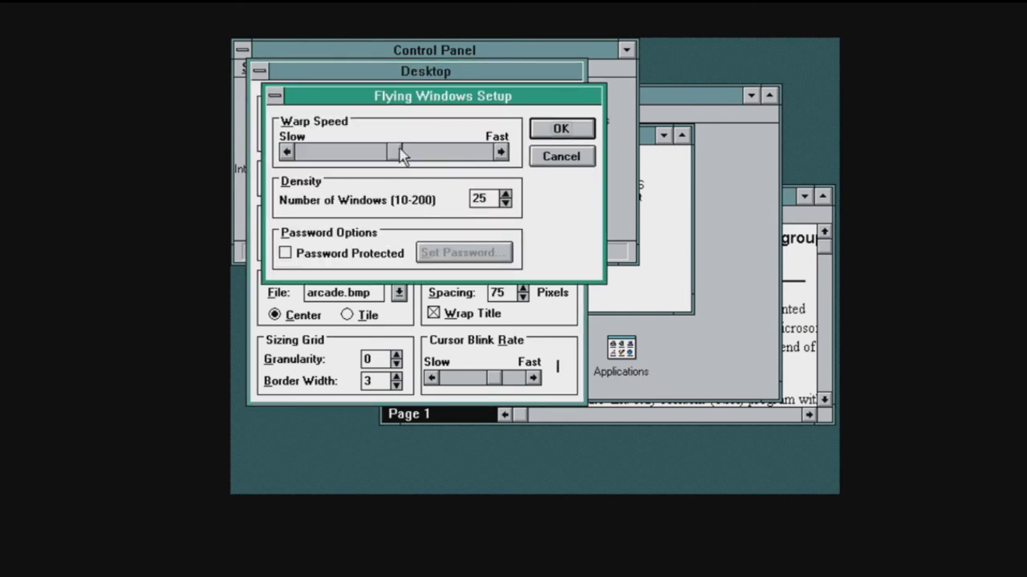
# Set the Flying Windows warp speed to the fastest setting, test the screen saver, and end the preview
pyautogui.click(500, 153)
pyautogui.click(500, 153)
pyautogui.click(500, 153)
pyautogui.click(501, 152)
pyautogui.click(550, 130)
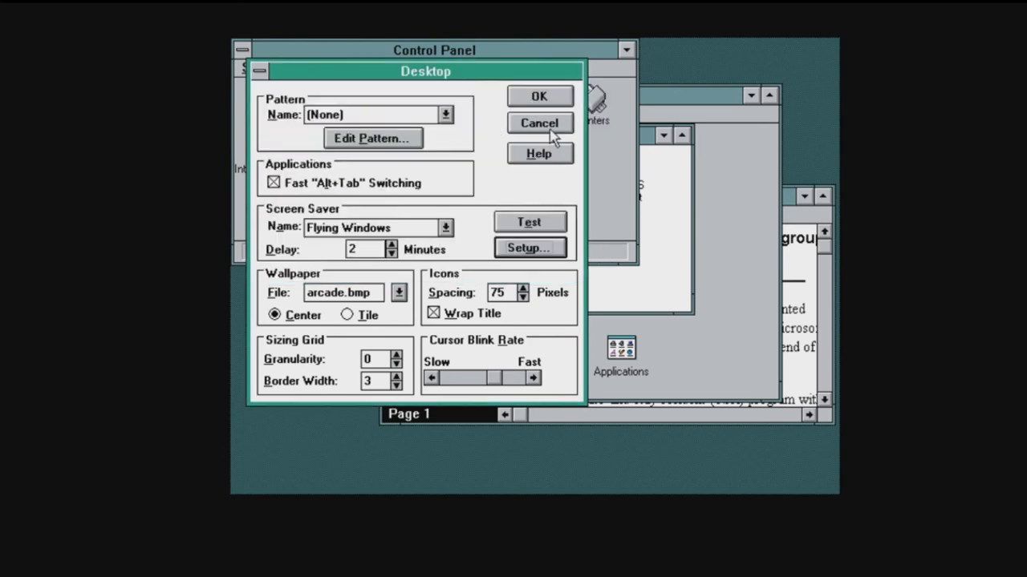
pyautogui.click(529, 223)
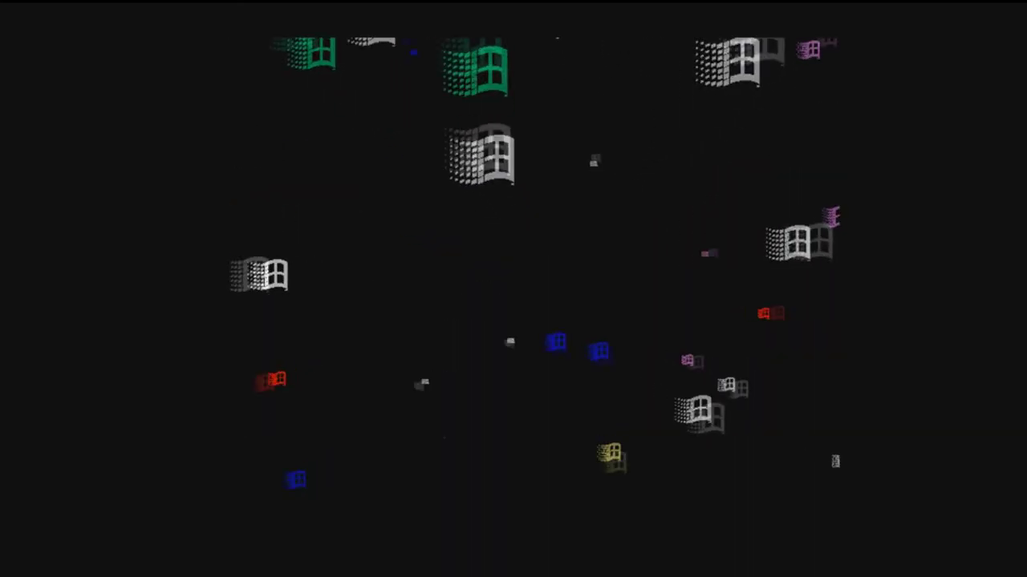
pyautogui.moveTo(303, 175)
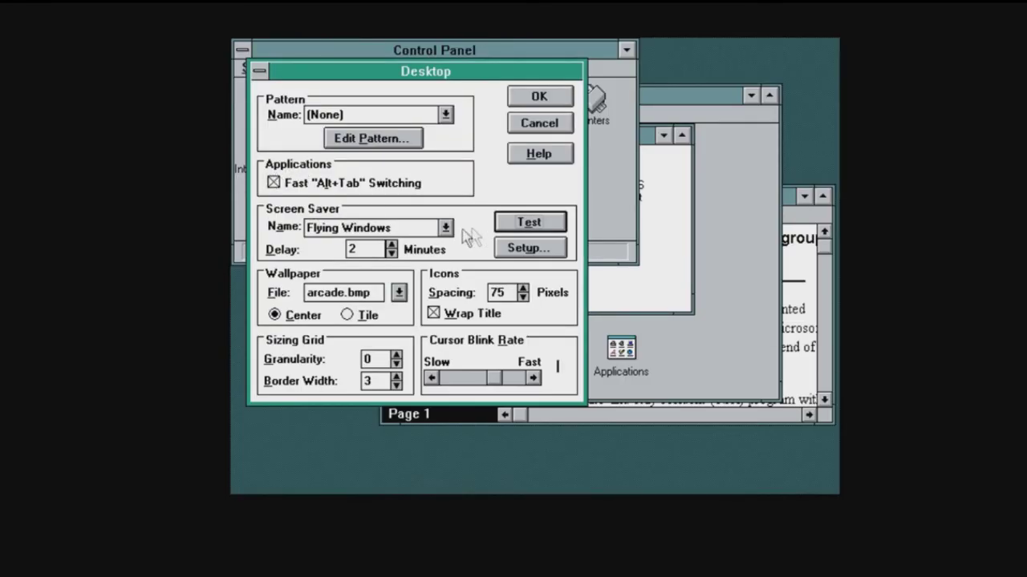
# Set the screen saver delay to 1 minute and the Flying Windows density to 200, and test it
pyautogui.click(390, 254)
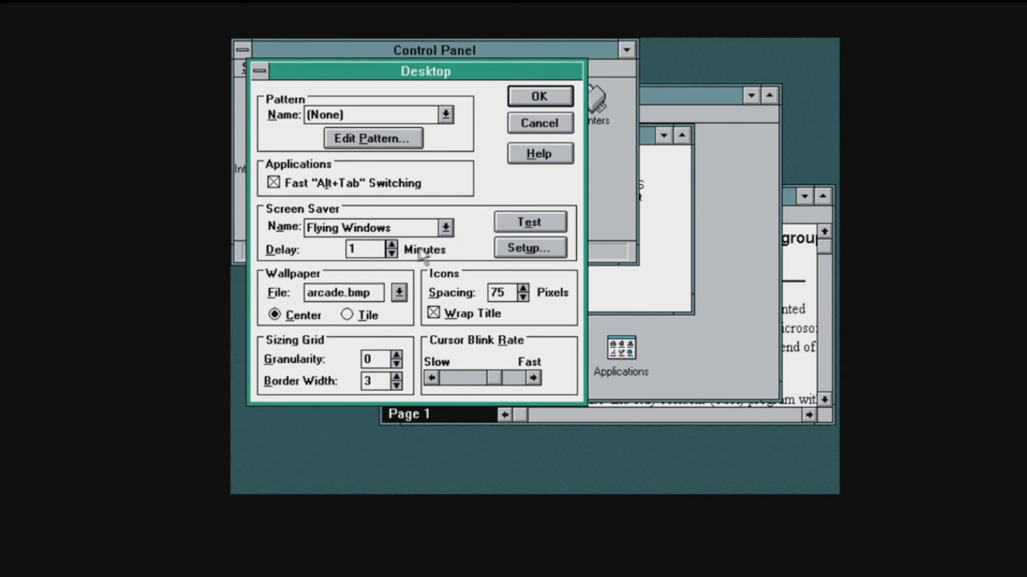
pyautogui.click(522, 248)
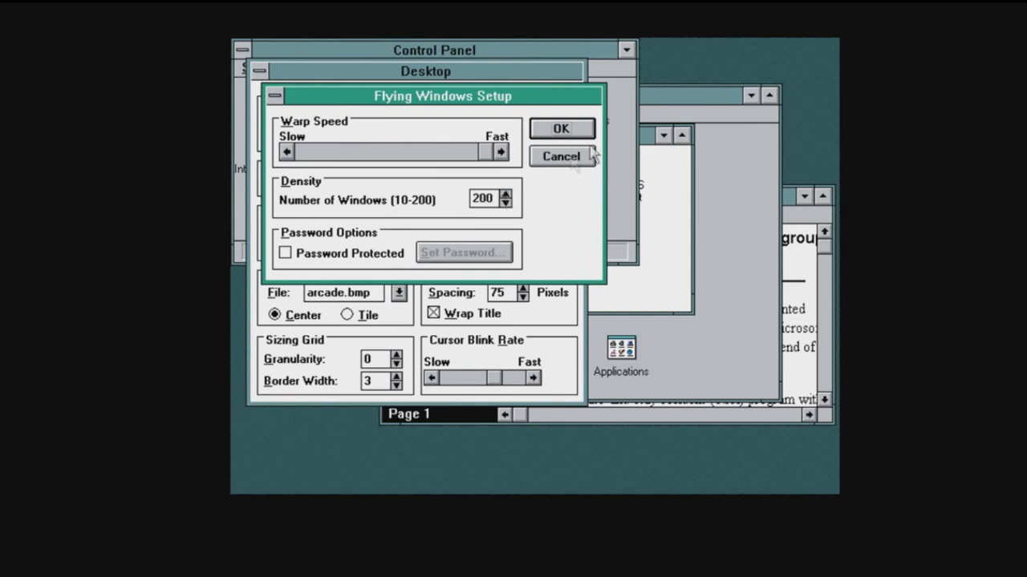
pyautogui.click(575, 126)
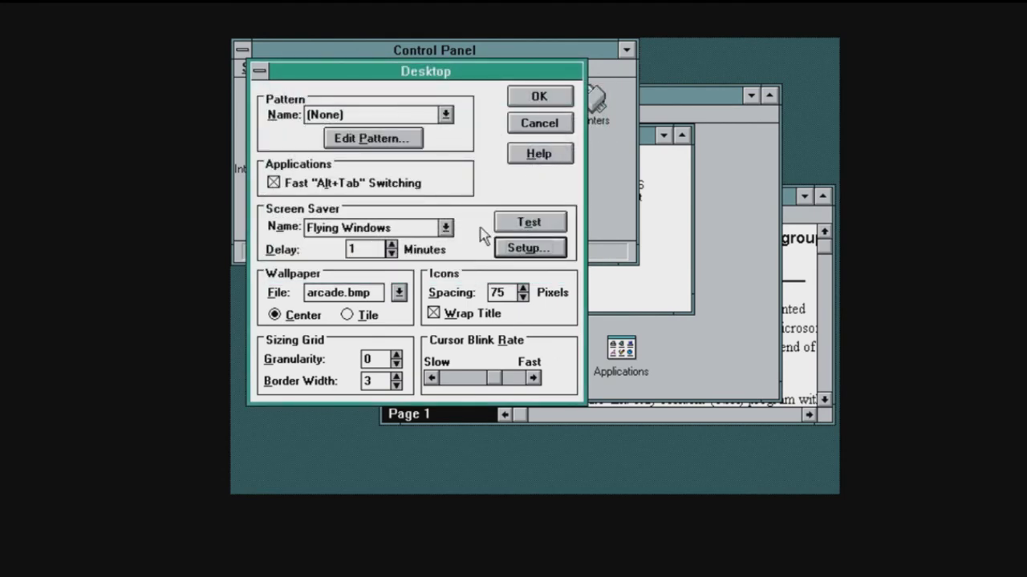
pyautogui.click(506, 223)
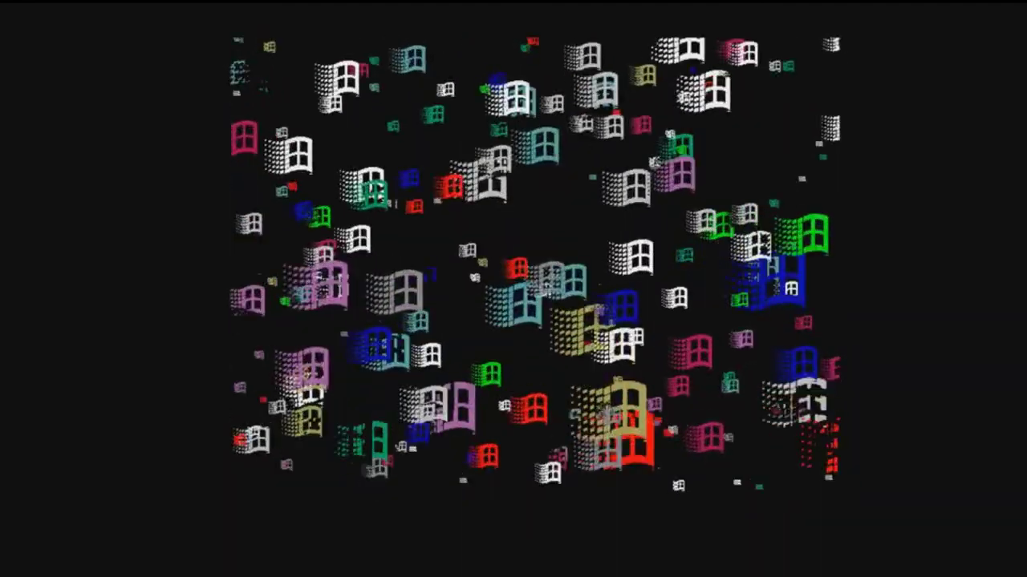
pyautogui.moveTo(513, 228)
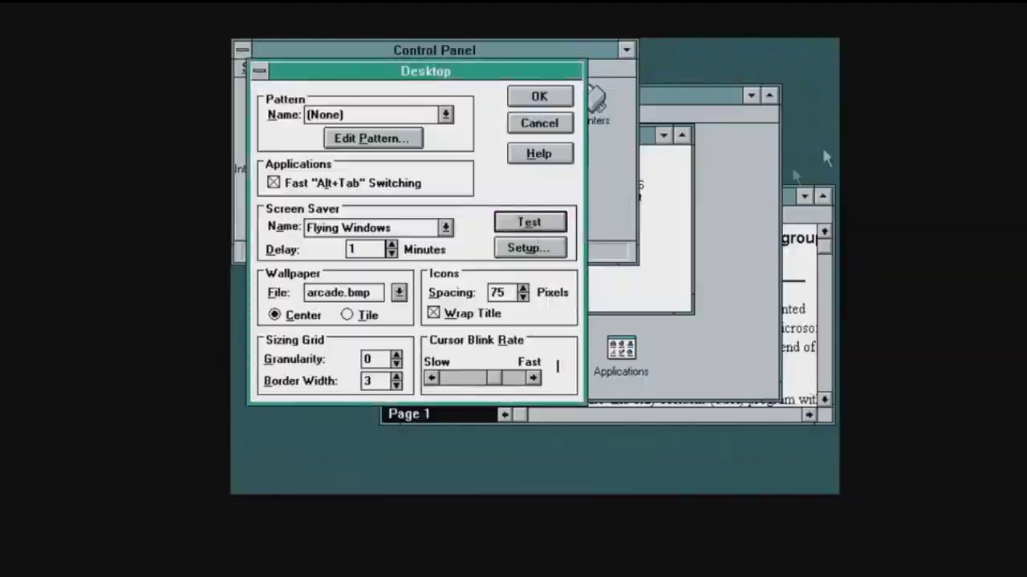
# Set the Flying Windows warp speed to the slowest setting and preview the screen saver
pyautogui.click(526, 249)
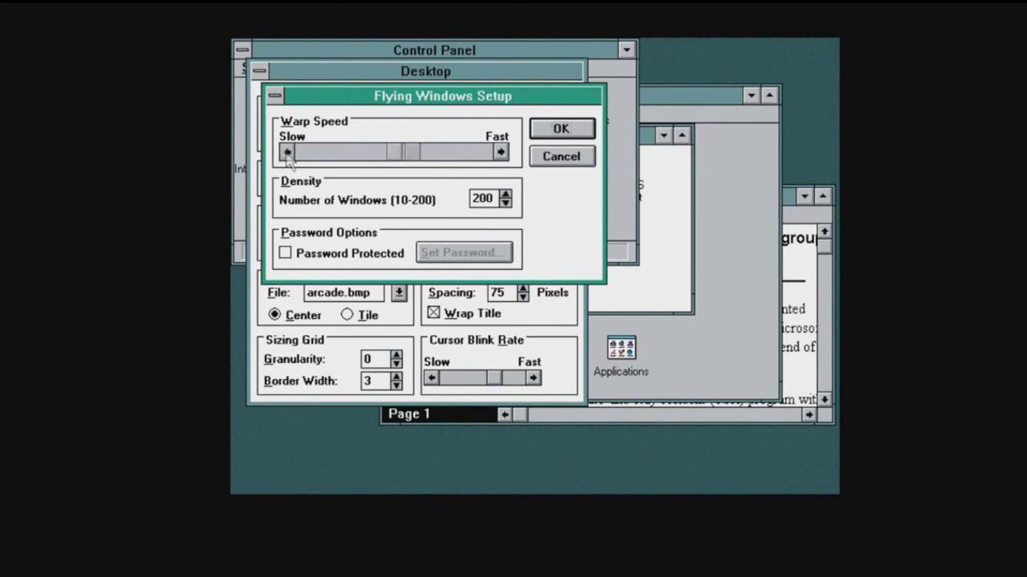
pyautogui.click(592, 138)
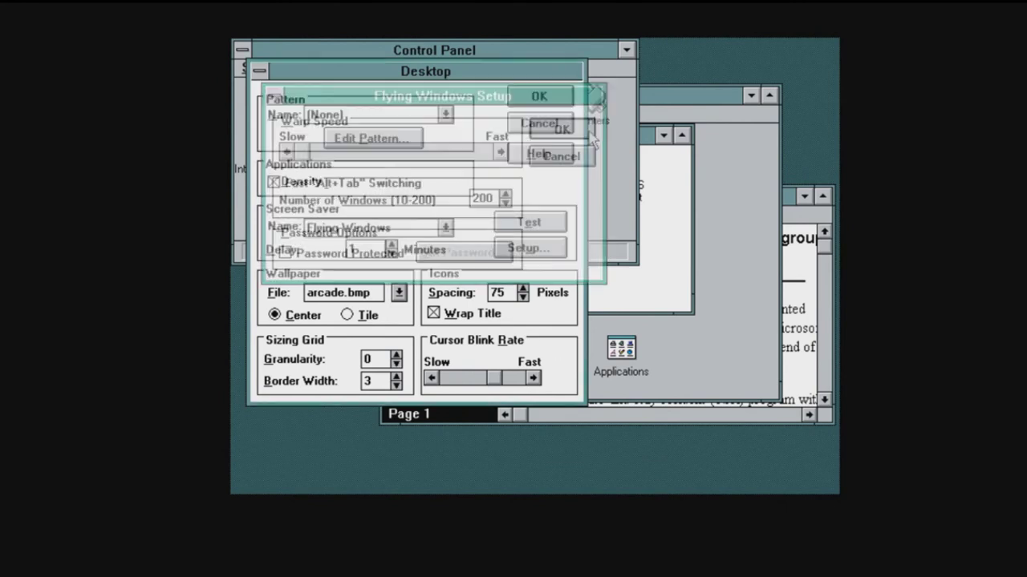
pyautogui.click(531, 223)
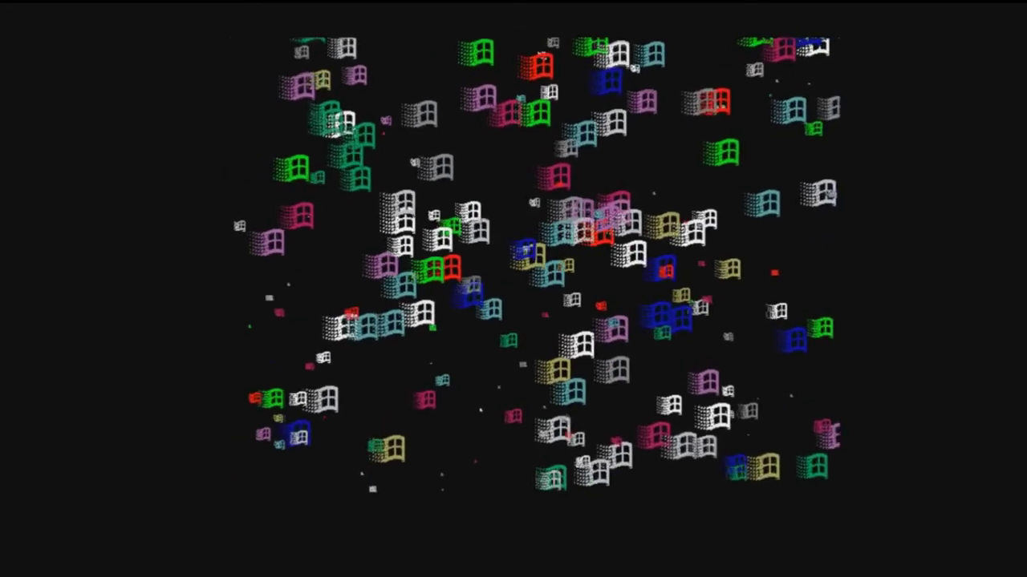
pyautogui.moveTo(600, 227)
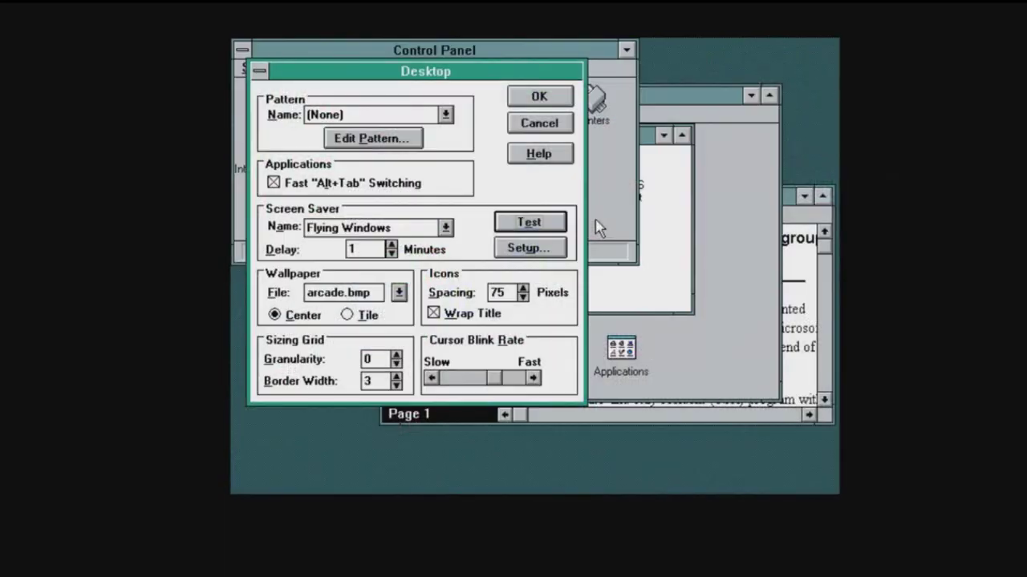
# Set the number of flying windows to 10 and preview the screen saver
pyautogui.click(543, 241)
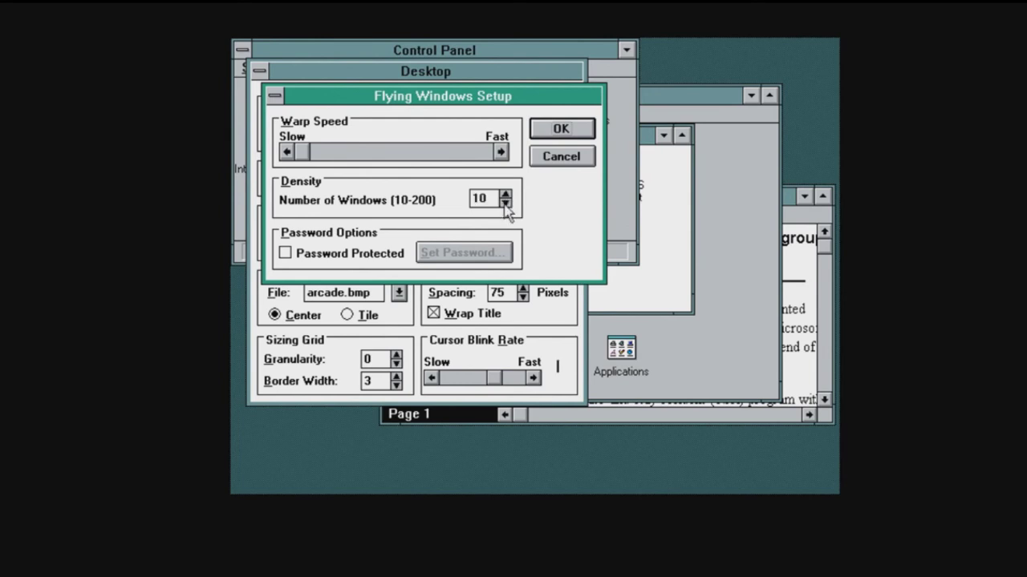
pyautogui.click(558, 130)
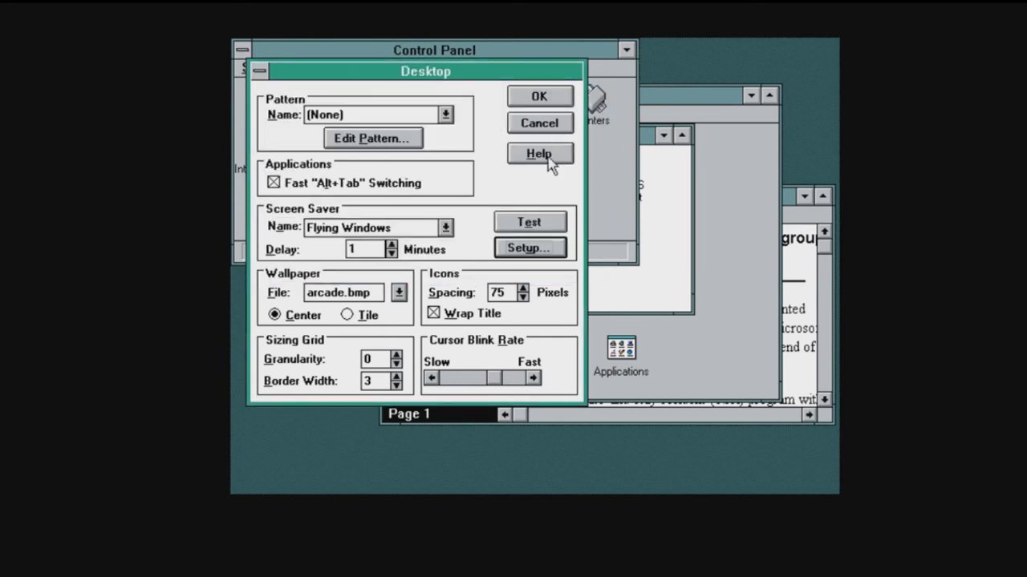
pyautogui.click(529, 224)
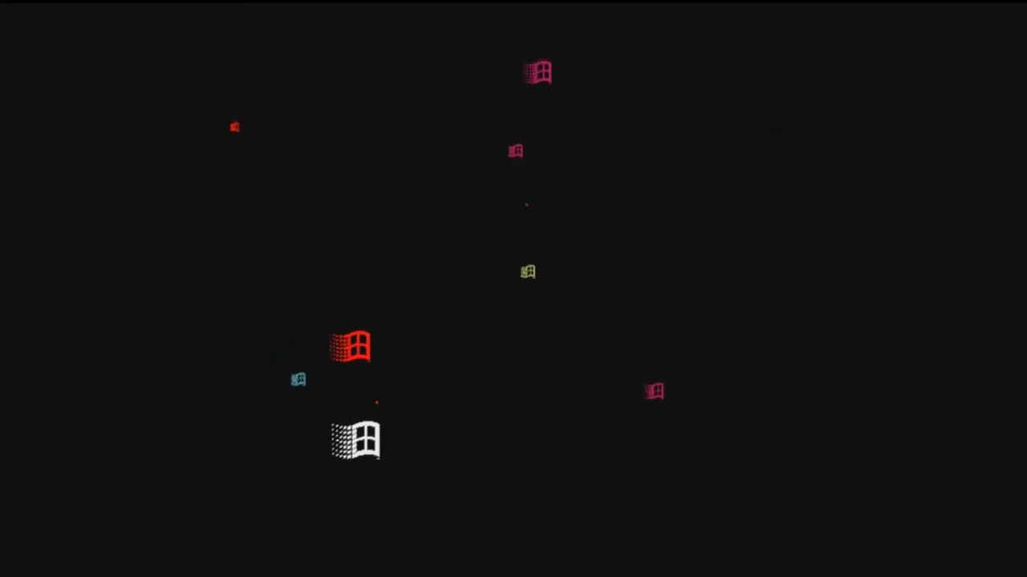
pyautogui.moveTo(660, 50)
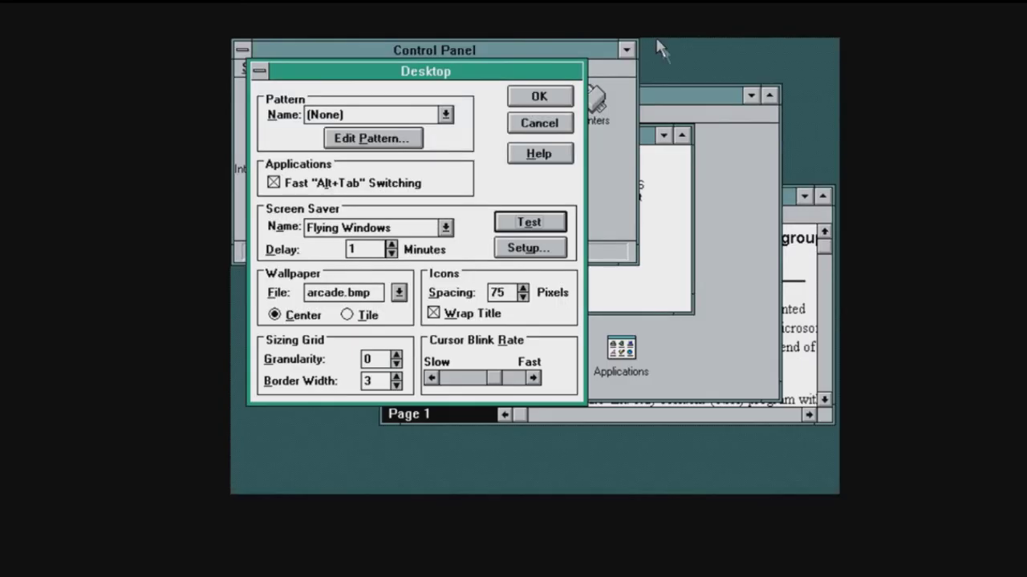
# Raise the Flying Windows warp speed back to the fastest setting and run another test of the screen saver
pyautogui.click(533, 247)
pyautogui.click(500, 152)
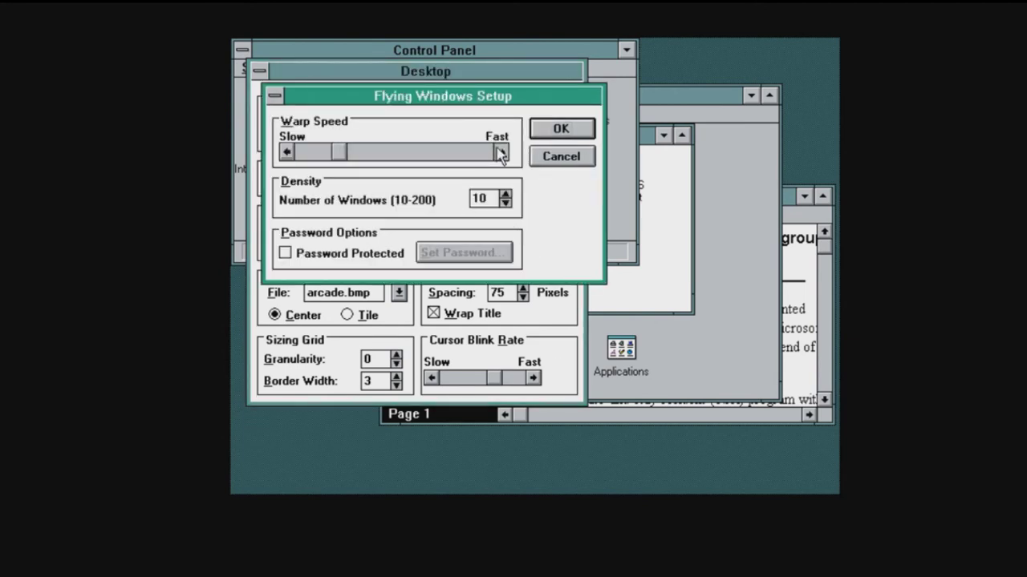
pyautogui.click(500, 151)
pyautogui.click(561, 129)
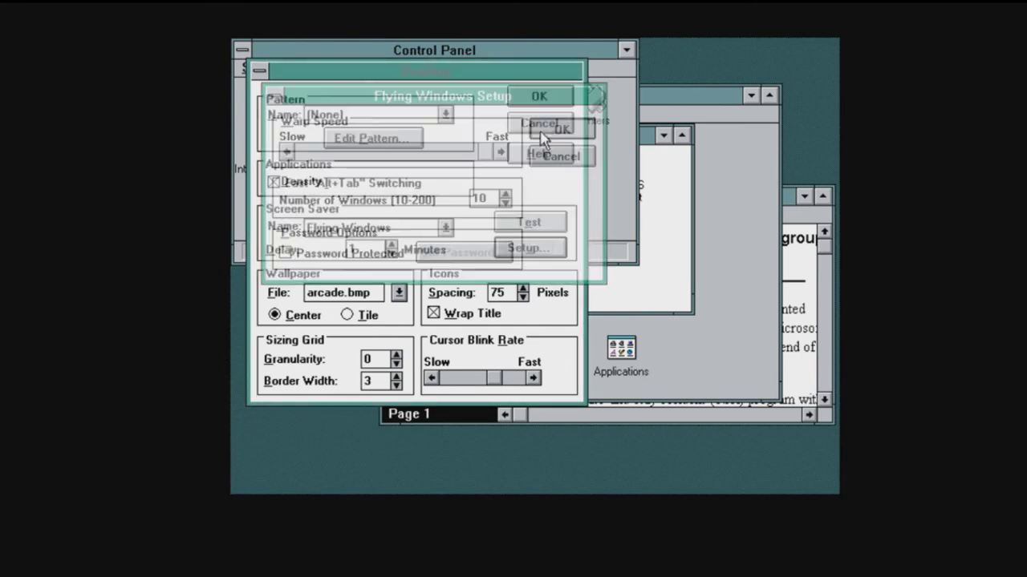
pyautogui.click(544, 227)
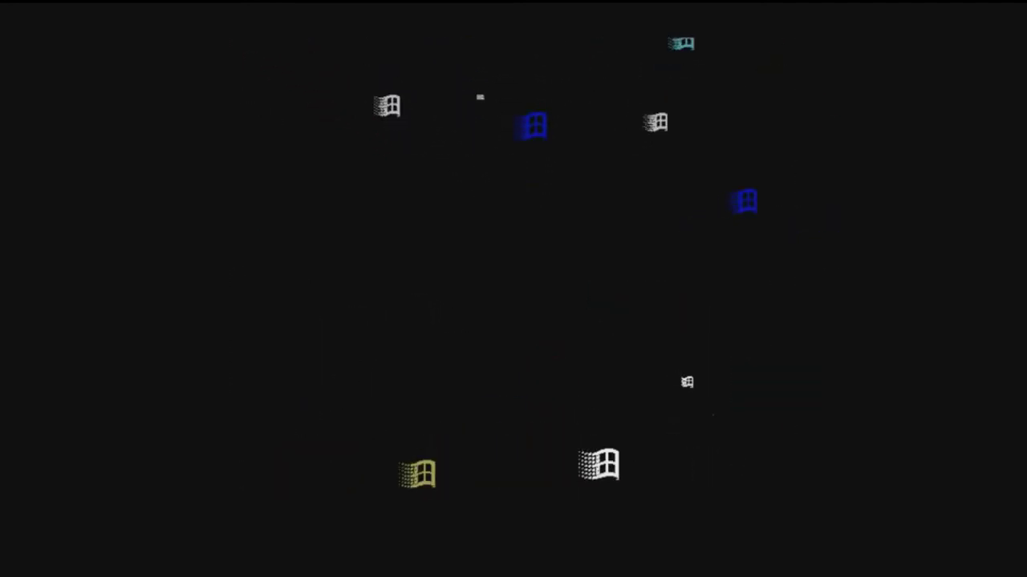
pyautogui.moveTo(545, 232)
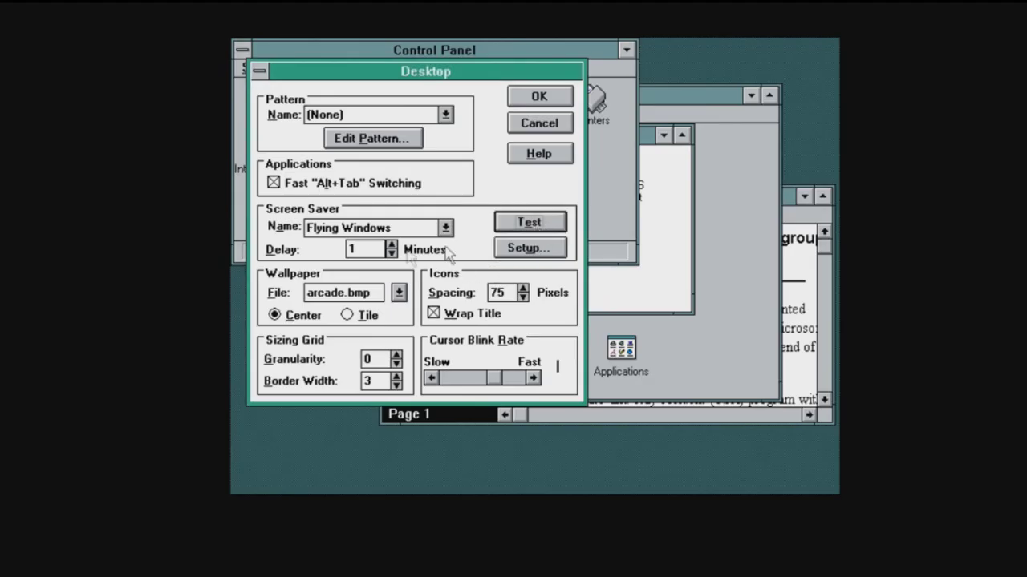
# Set the Flying Windows density to 30, reduce the warp speed, and test the screen saver
pyautogui.click(514, 250)
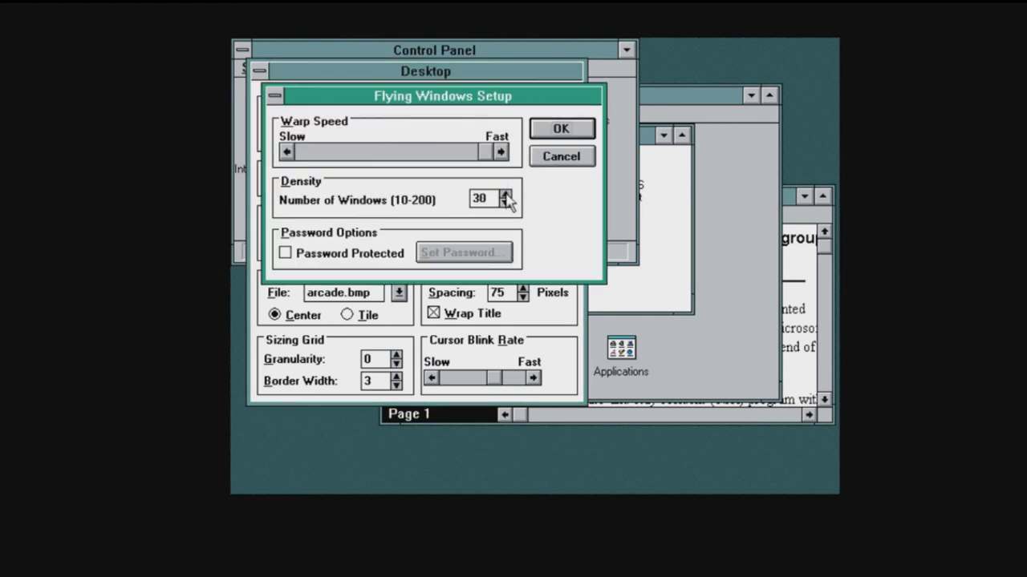
pyautogui.click(562, 130)
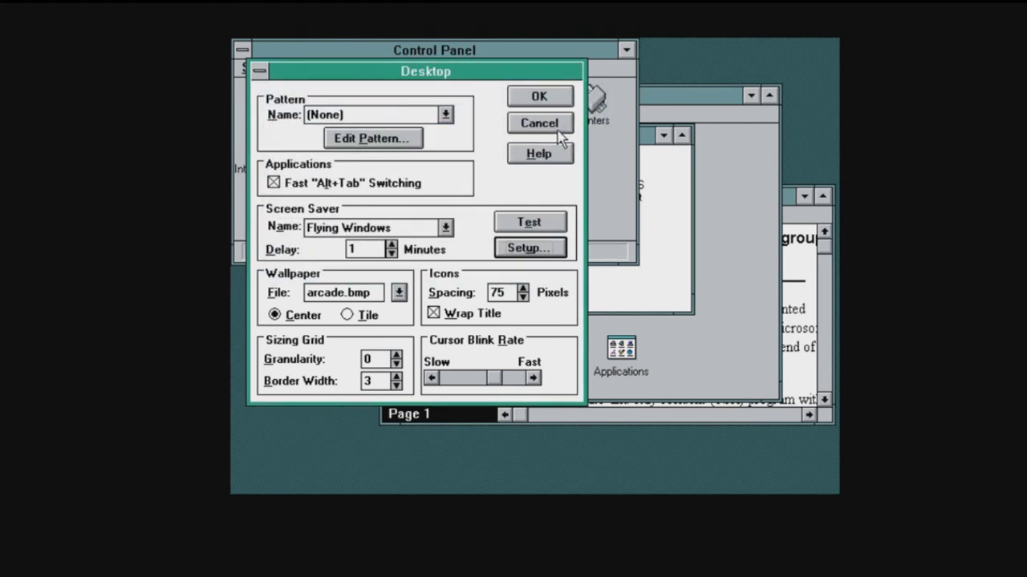
pyautogui.click(529, 249)
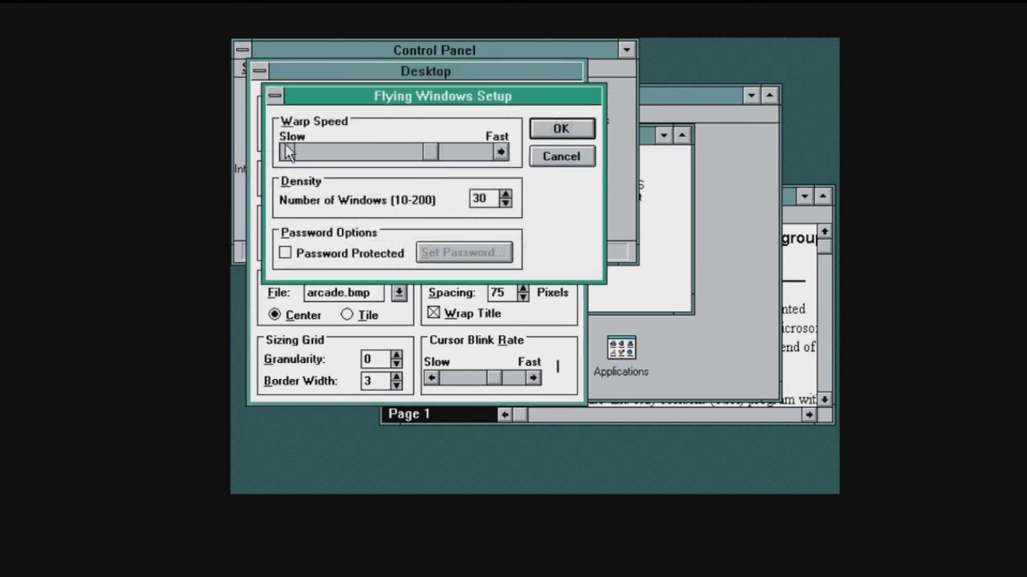
pyautogui.click(578, 131)
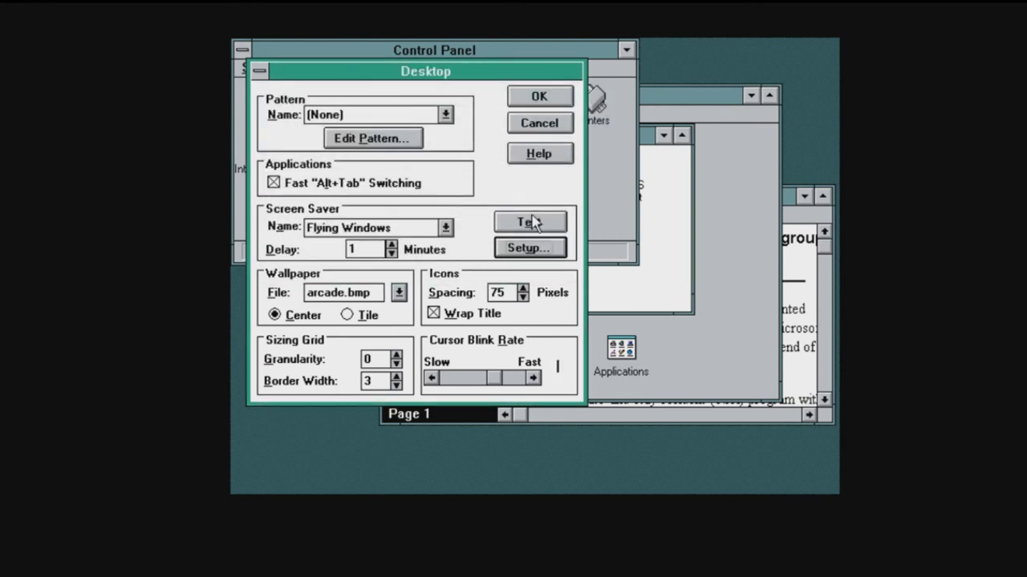
pyautogui.click(531, 222)
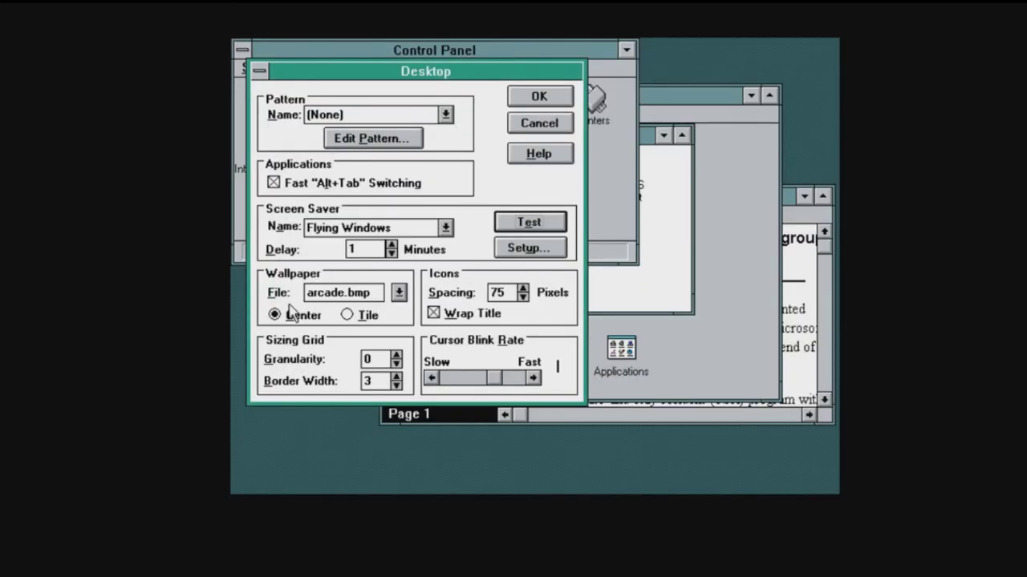
pyautogui.moveTo(451, 142)
# Choose redbrick.bmp as centered wallpaper and apply the Desktop settings
pyautogui.click(363, 316)
pyautogui.click(287, 315)
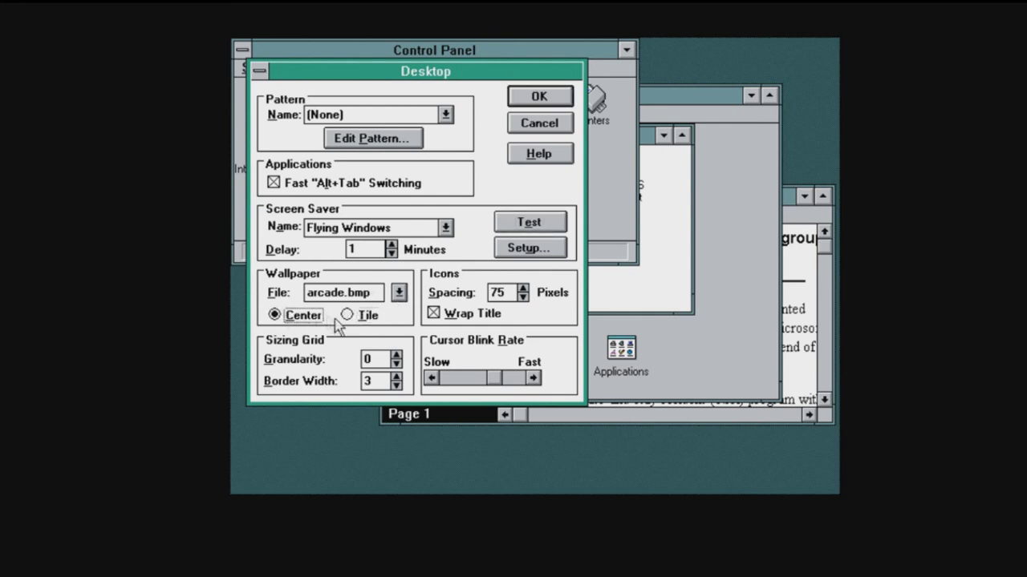
pyautogui.click(397, 299)
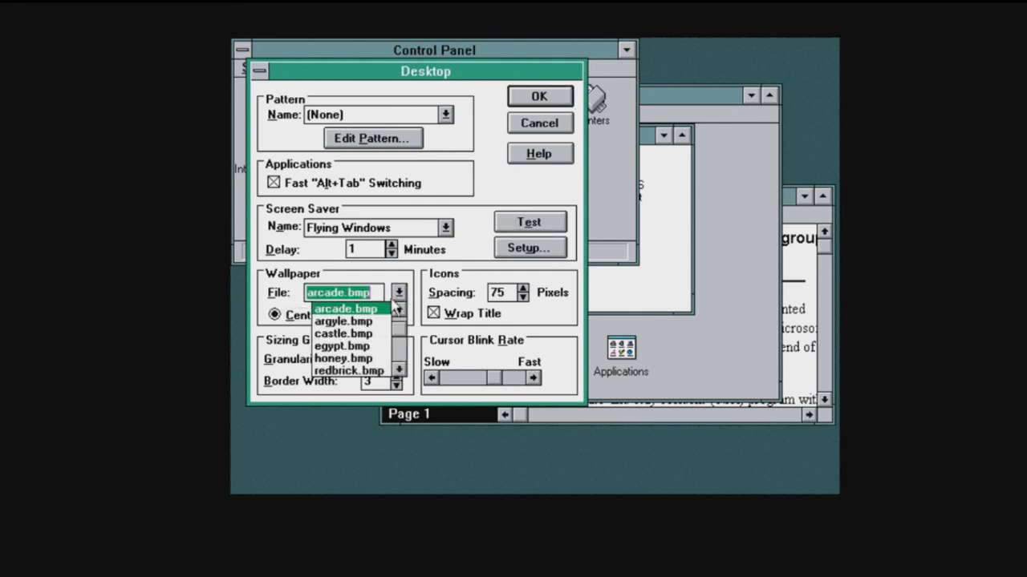
pyautogui.click(367, 371)
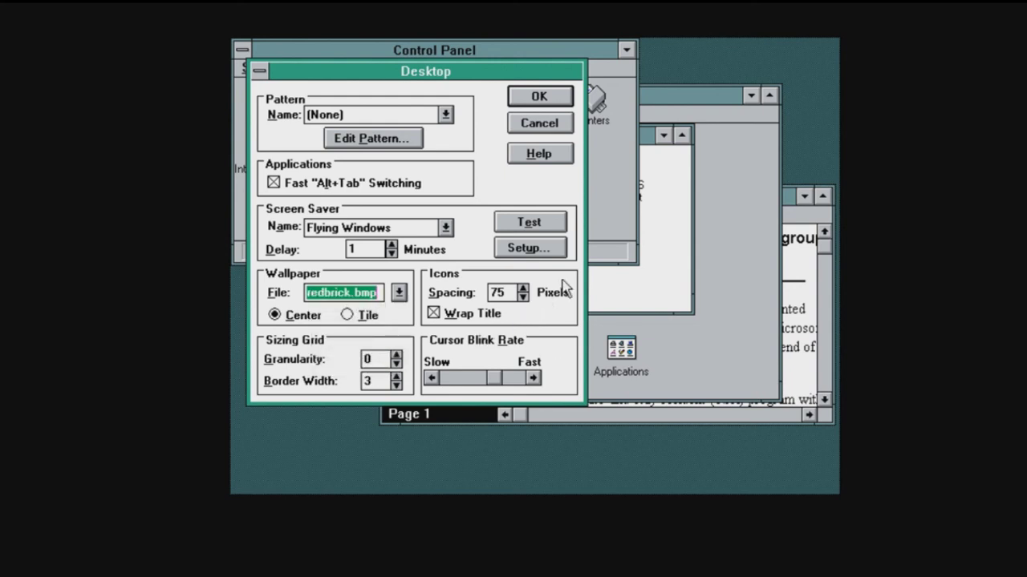
pyautogui.click(553, 102)
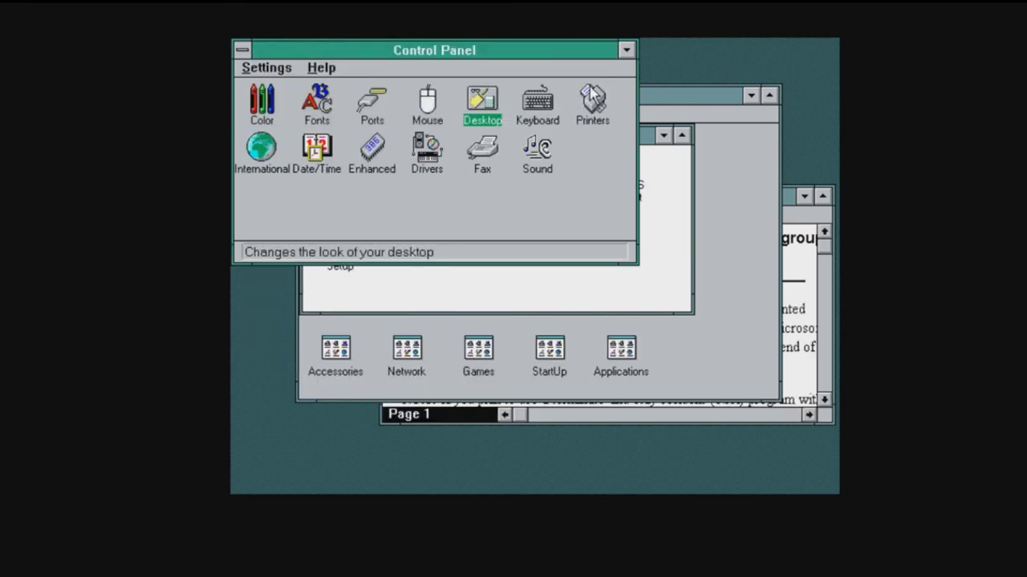
# Apply the Fluorescent color scheme to the Windows desktop
pyautogui.doubleClick(262, 103)
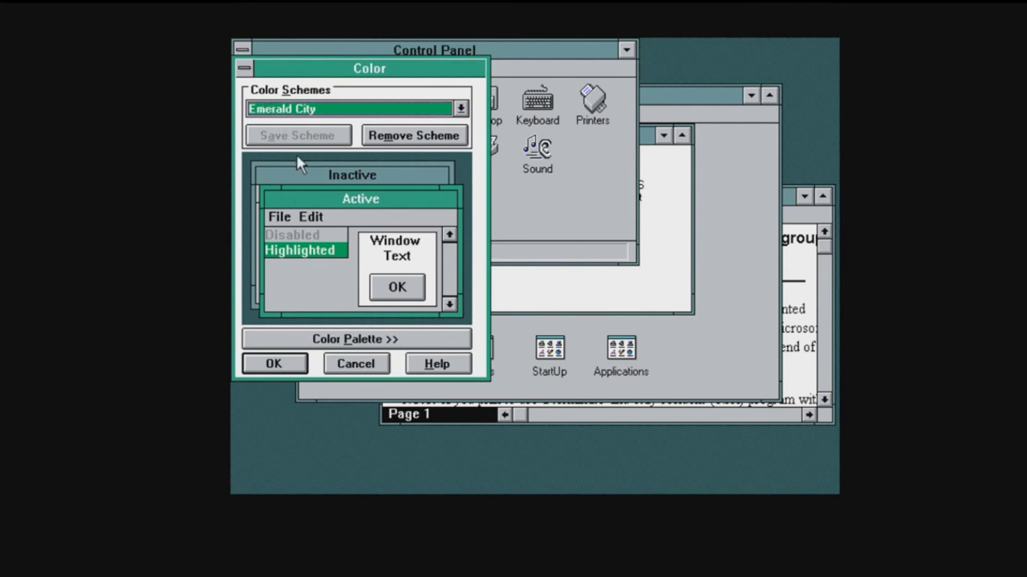
pyautogui.click(310, 108)
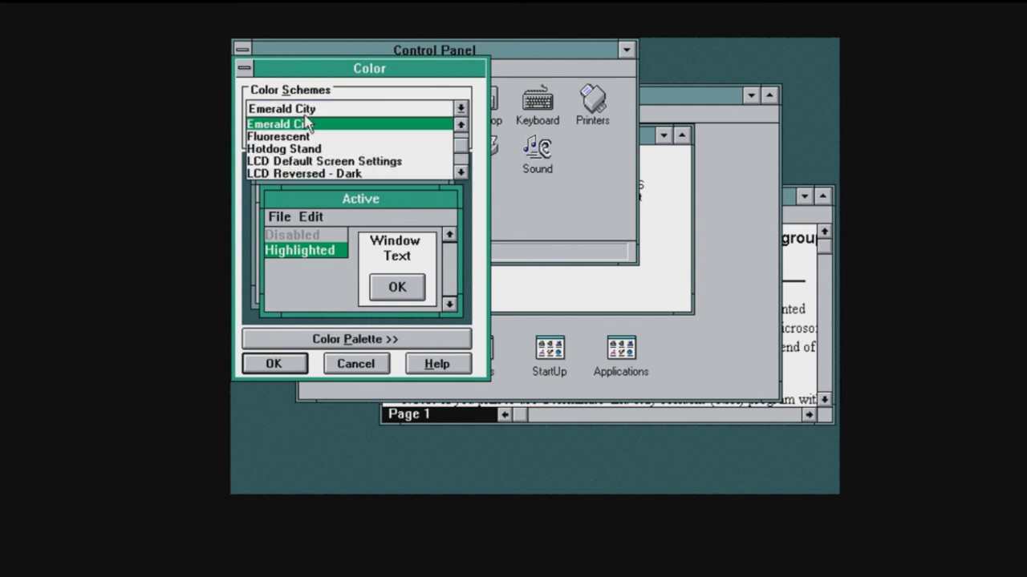
pyautogui.click(303, 137)
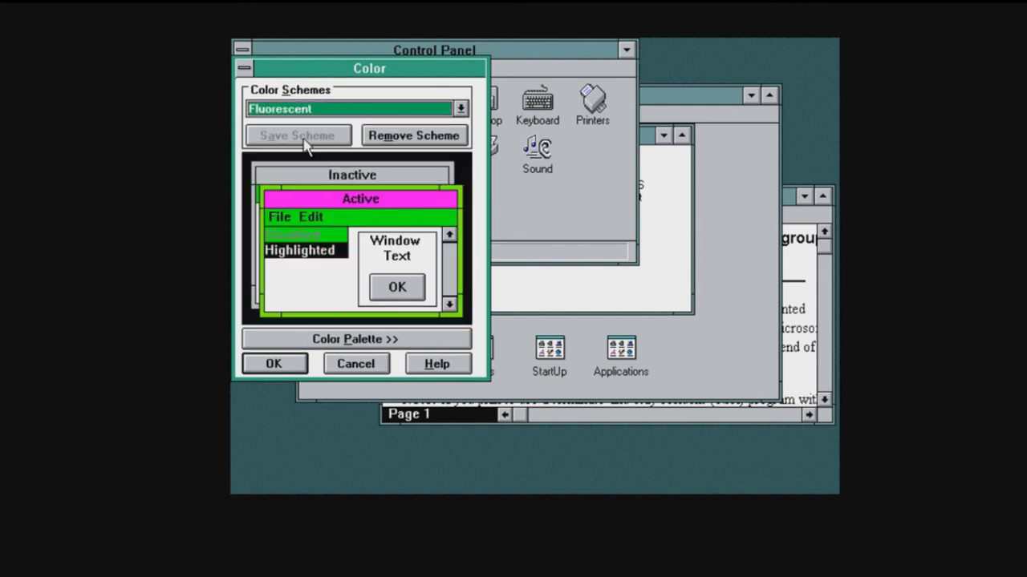
pyautogui.click(293, 367)
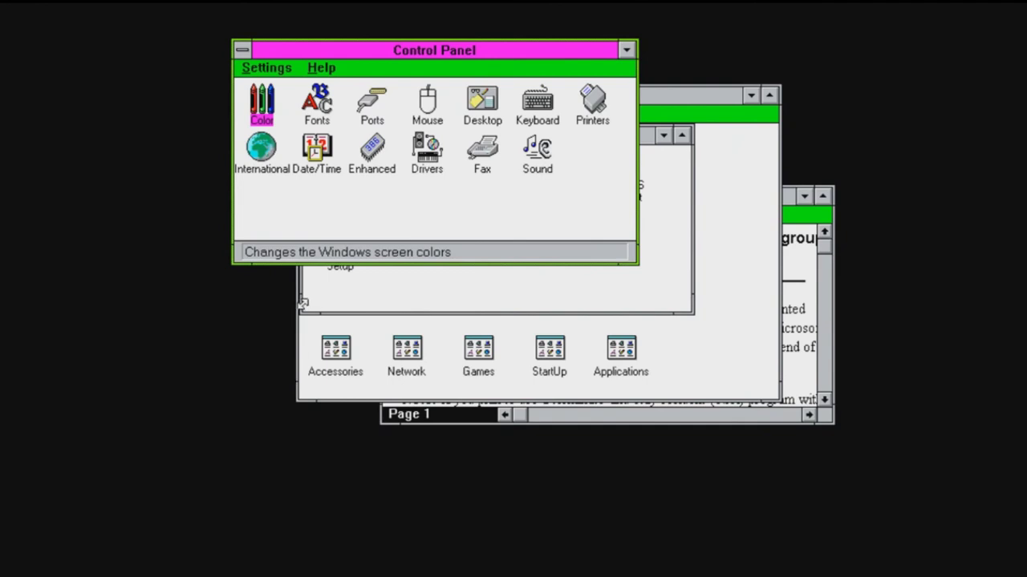
# Switch the color scheme to LCD Default Screen Settings and close the Control Panel
pyautogui.doubleClick(265, 117)
pyautogui.click(335, 112)
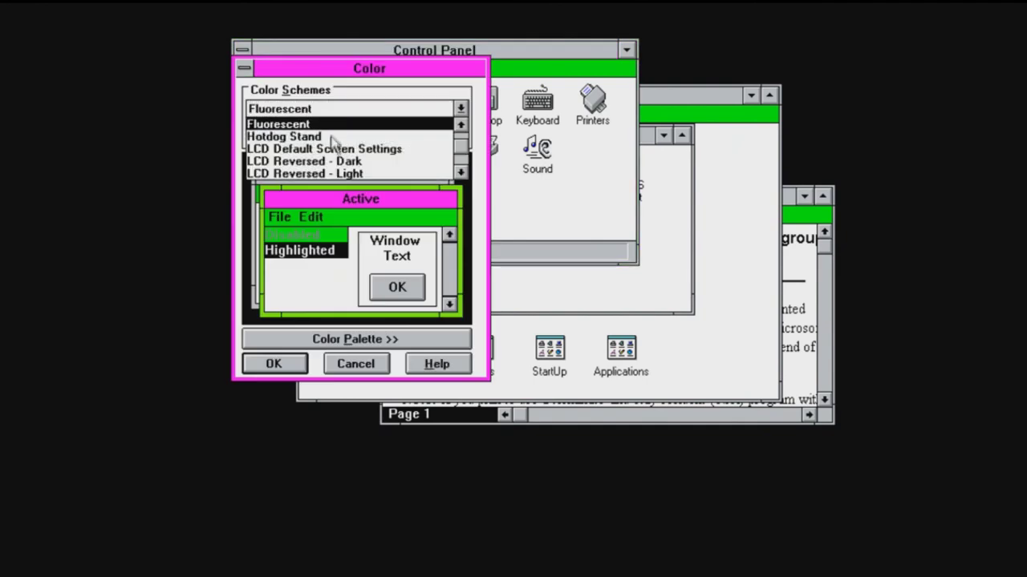
pyautogui.click(328, 150)
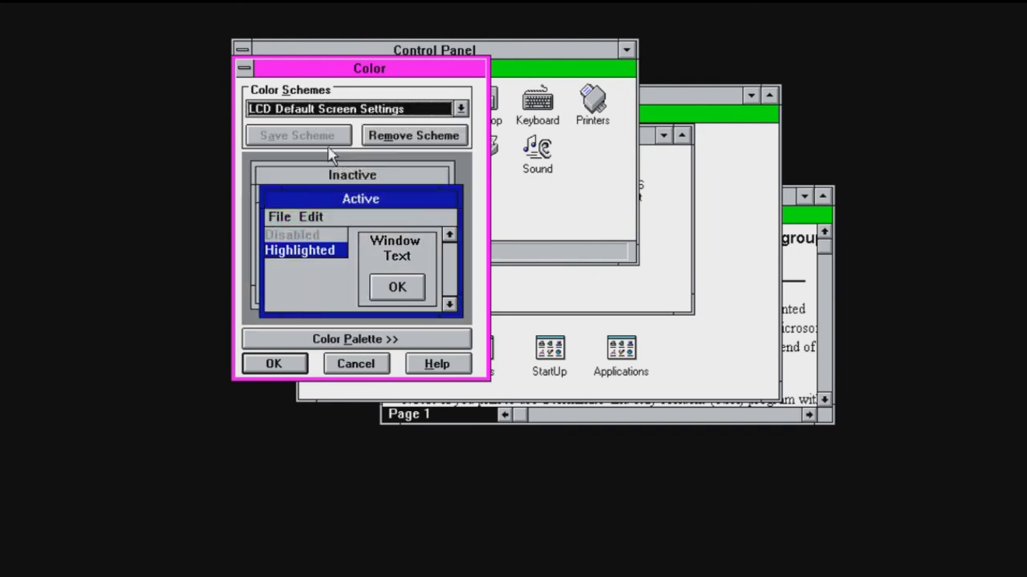
pyautogui.click(284, 363)
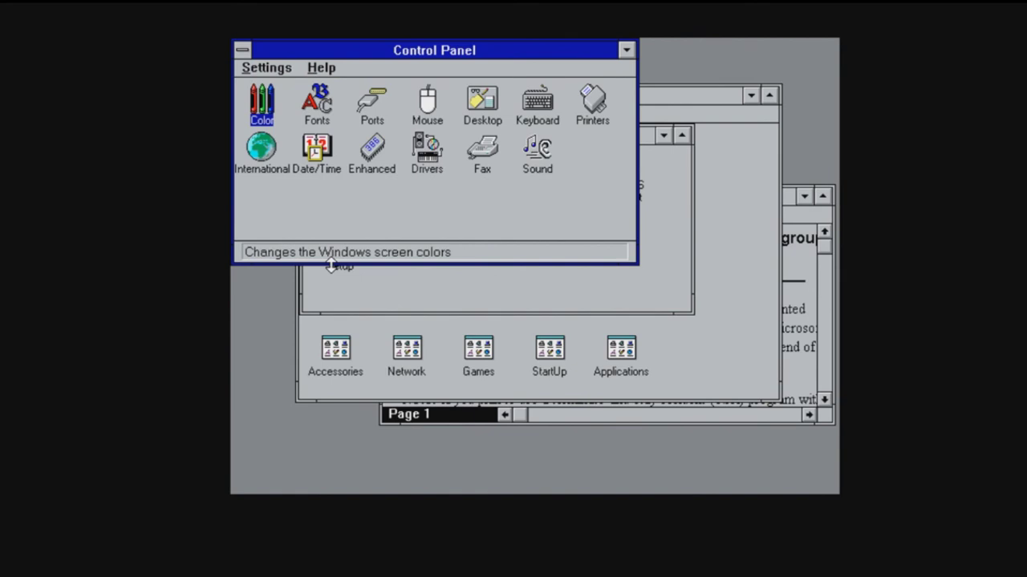
pyautogui.click(242, 50)
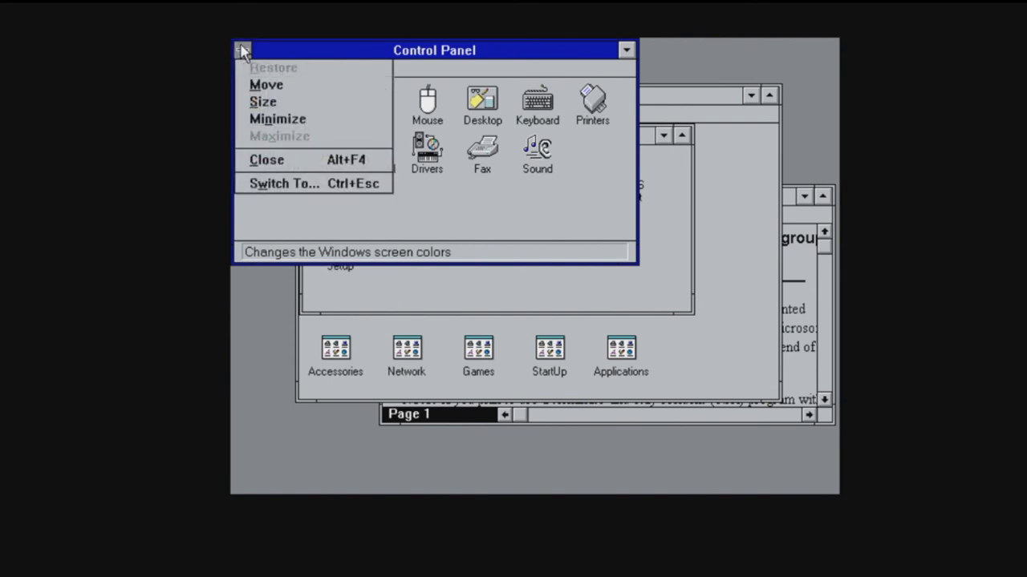
pyautogui.click(282, 160)
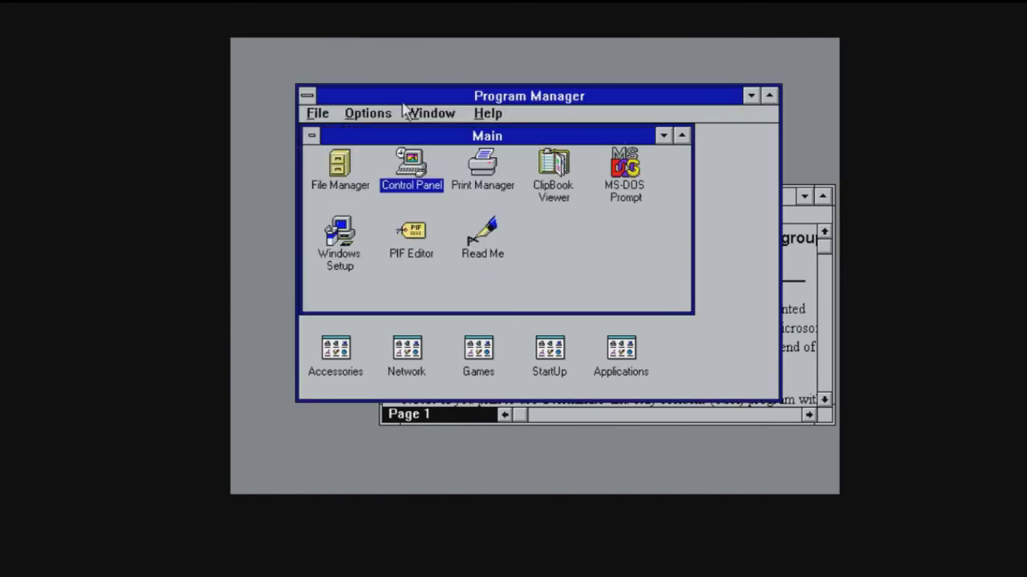
# Close Program Manager and end the Windows session to return to the DOS prompt
pyautogui.click(318, 113)
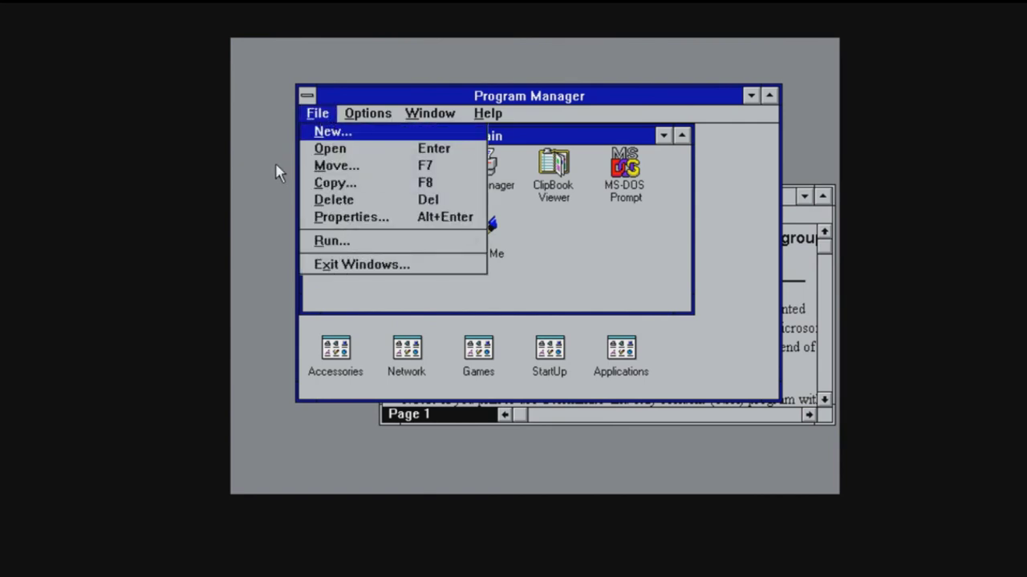
pyautogui.click(282, 136)
pyautogui.click(306, 96)
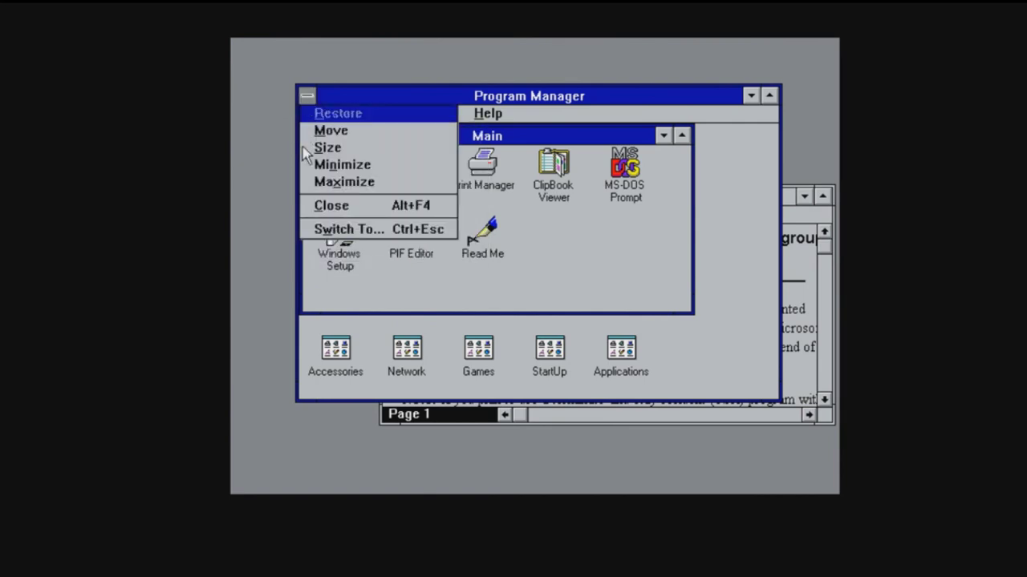
pyautogui.click(321, 210)
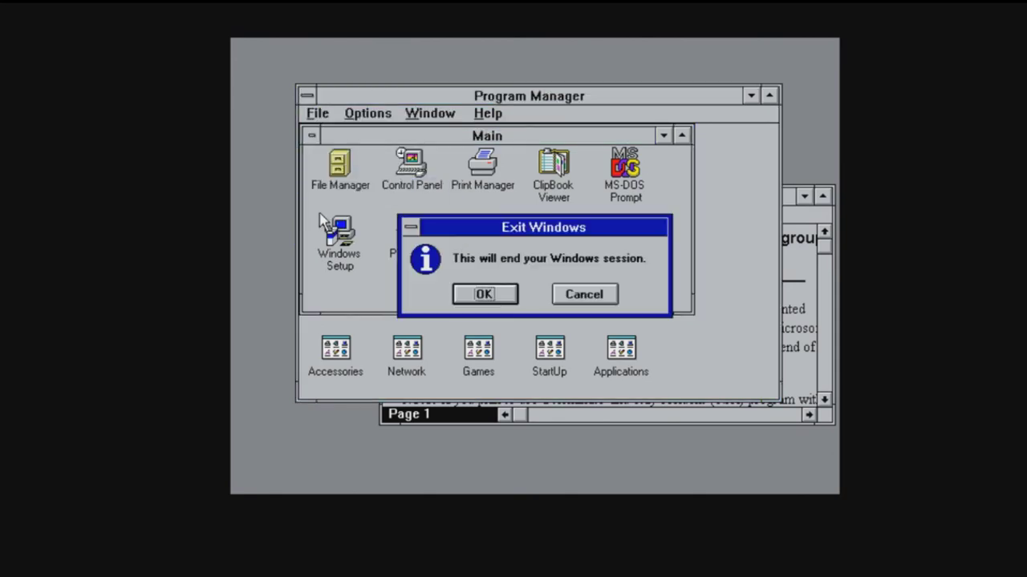
pyautogui.click(486, 295)
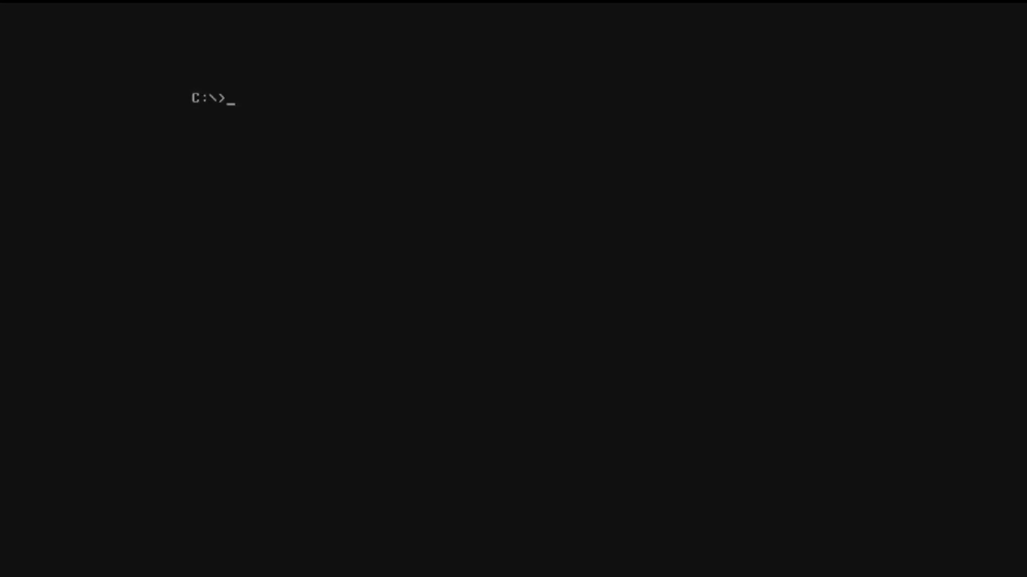
# Start Windows again from the C:\ prompt with the win command
pyautogui.press('Return')
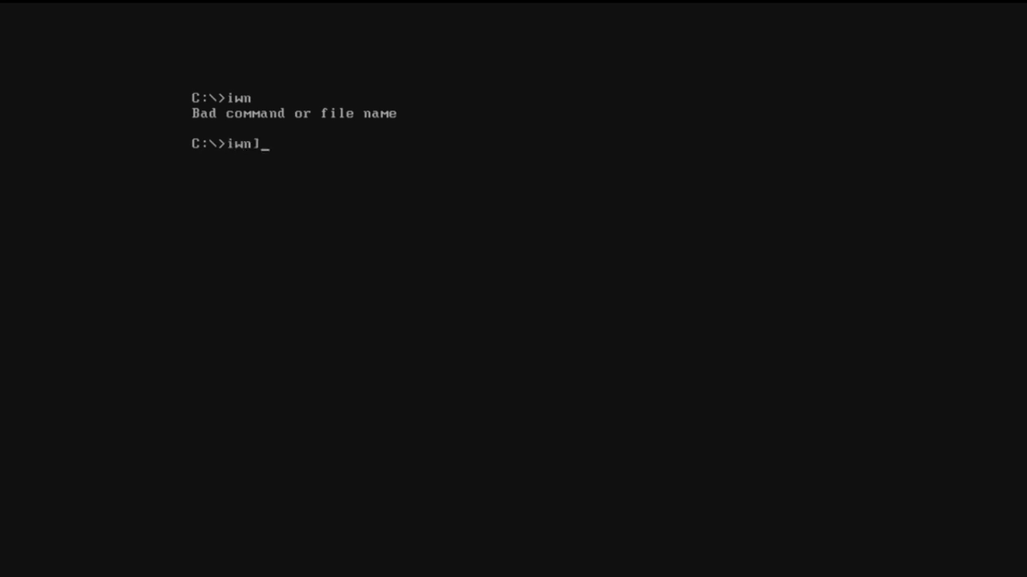
pyautogui.write('win]')
pyautogui.press('Return')
pyautogui.write('wi')
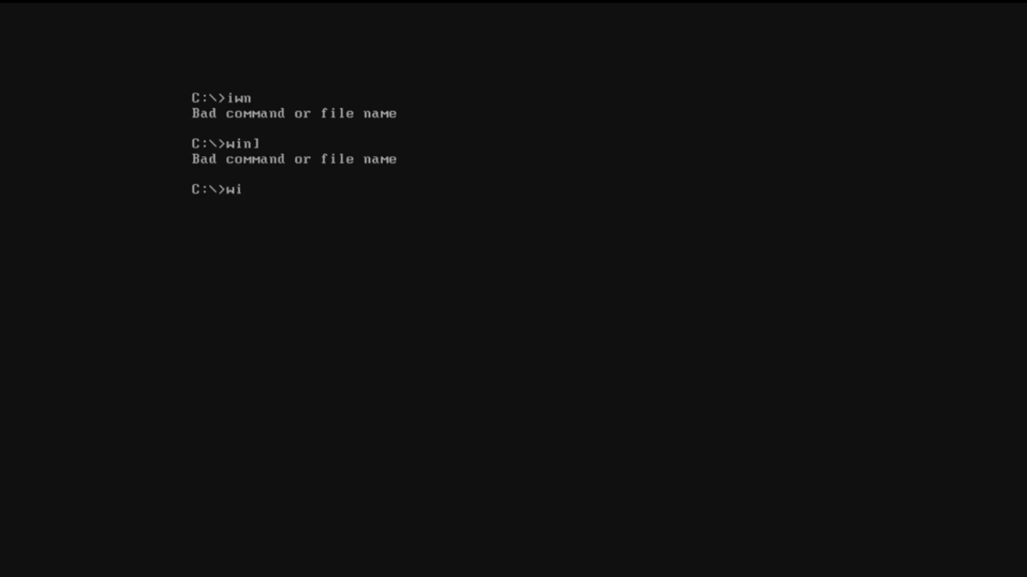
pyautogui.write('n]')
pyautogui.press('Return')
pyautogui.write('w')
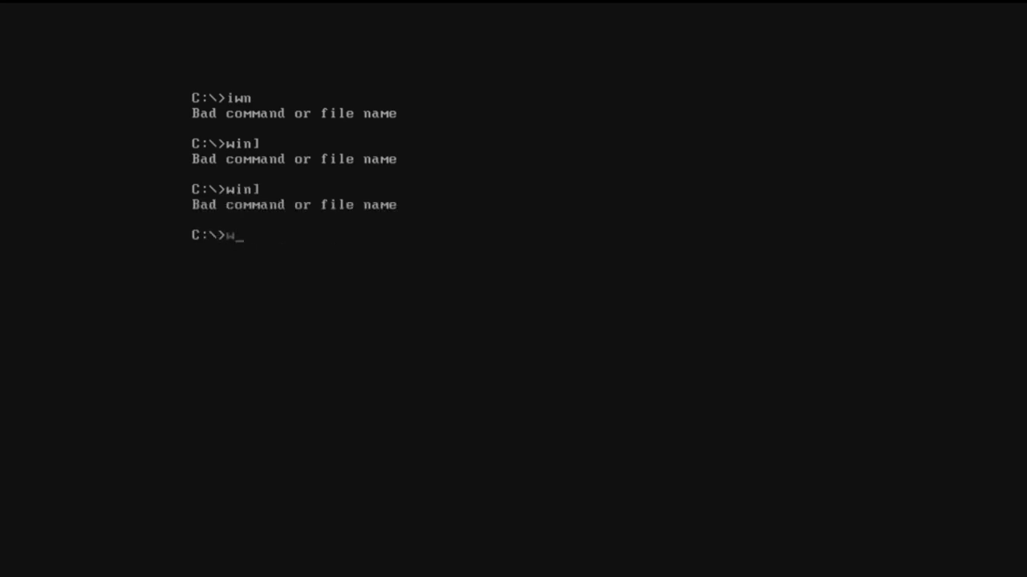
pyautogui.write('inh')
pyautogui.press('Return')
pyautogui.write('win')
pyautogui.press('Return')
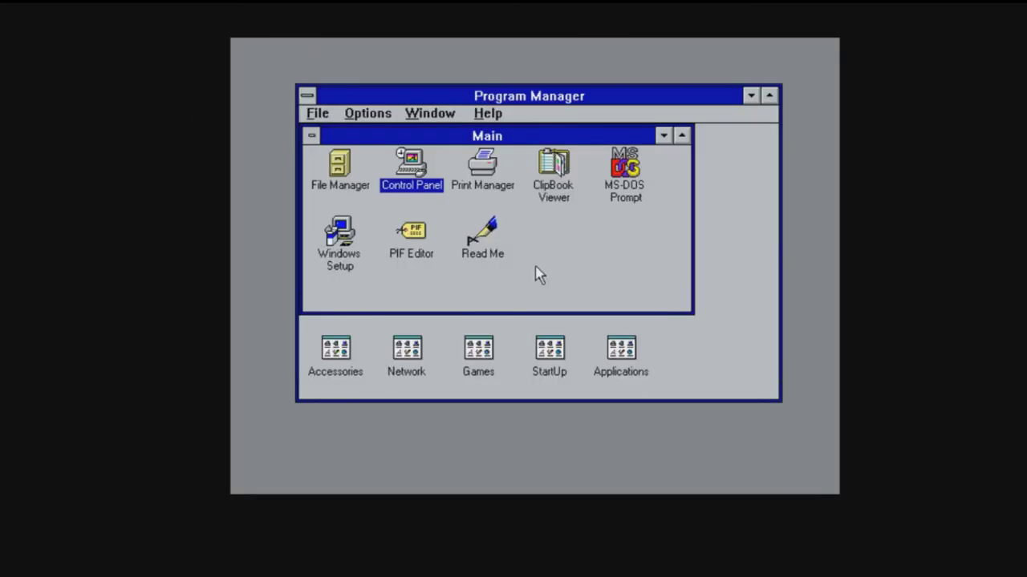
# Close the Main program group in Program Manager and exit Windows
pyautogui.click(312, 136)
pyautogui.click(365, 255)
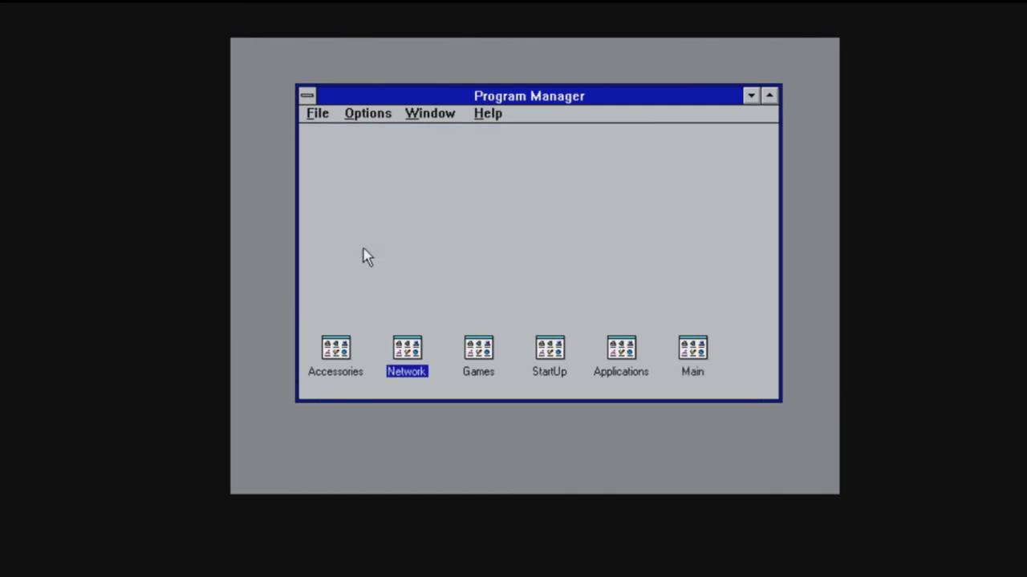
pyautogui.click(308, 96)
pyautogui.click(403, 207)
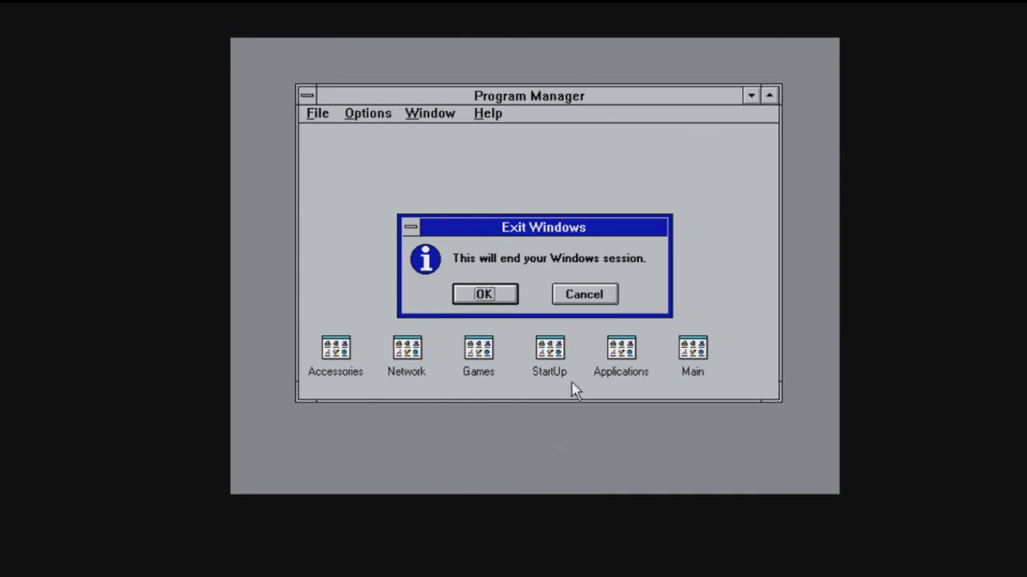
pyautogui.press('Return')
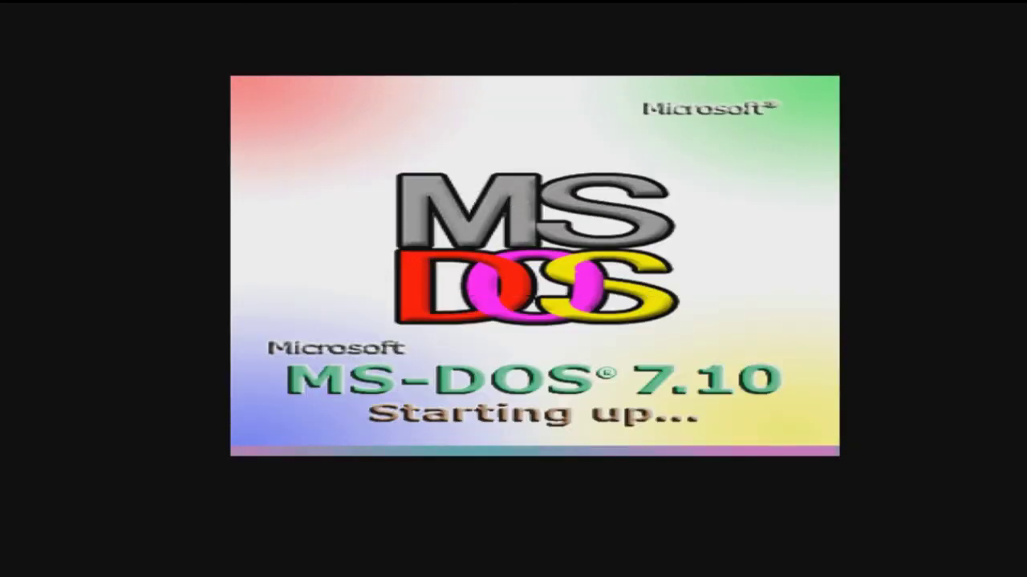
# Launch Windows with the win command after MS-DOS 7.10 boots, and dismiss the Flying Windows screen saver
pyautogui.write('win')
pyautogui.press('Return')
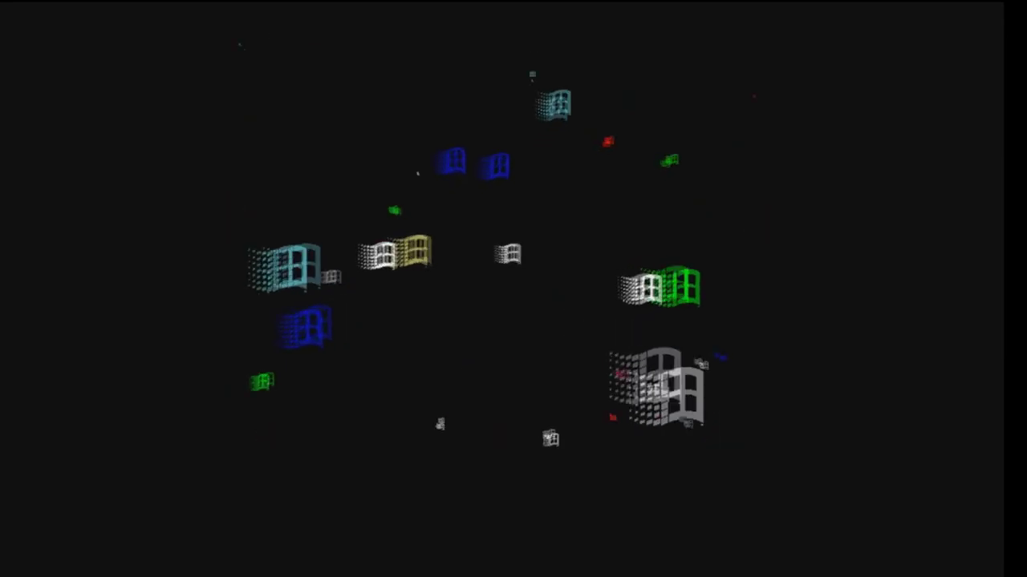
pyautogui.moveTo(605, 419)
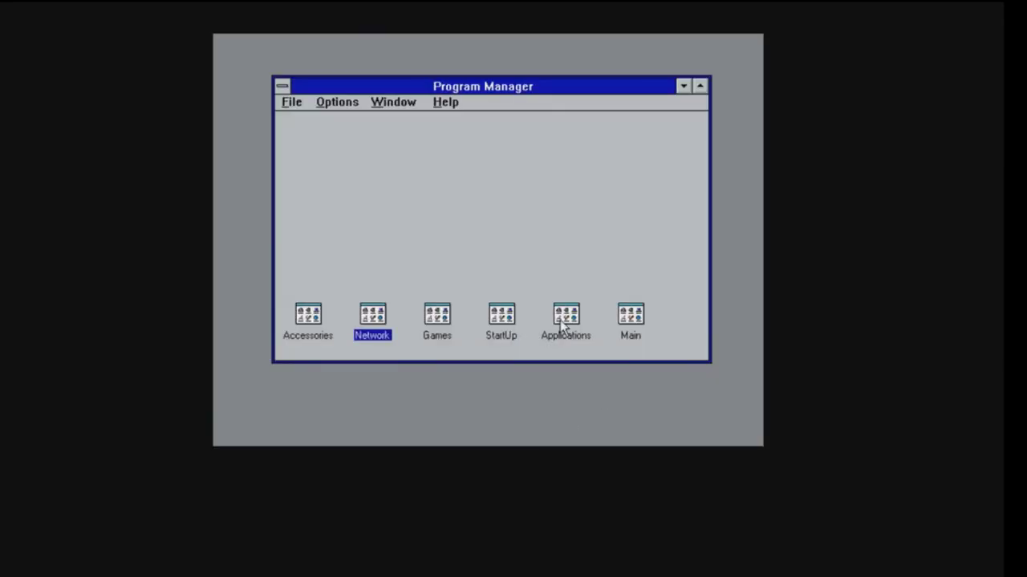